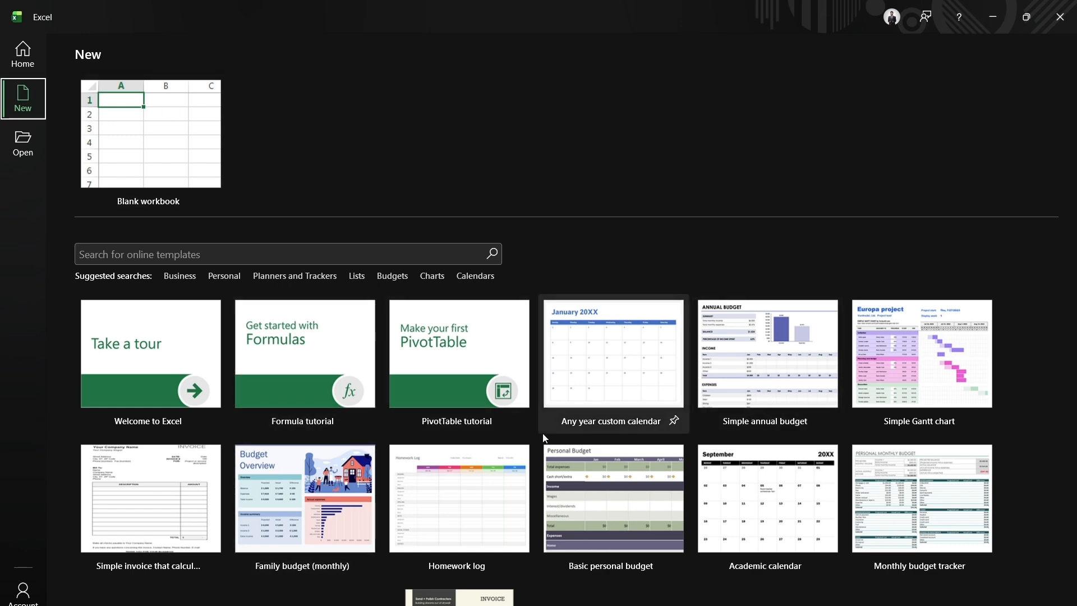
Look through the available templates and create a new blank workbook
{"action": "scroll", "coordinate": [543, 433], "scroll_direction": "down", "scroll_amount": 1}
{"action": "scroll", "coordinate": [799, 354], "scroll_direction": "down", "scroll_amount": 5}
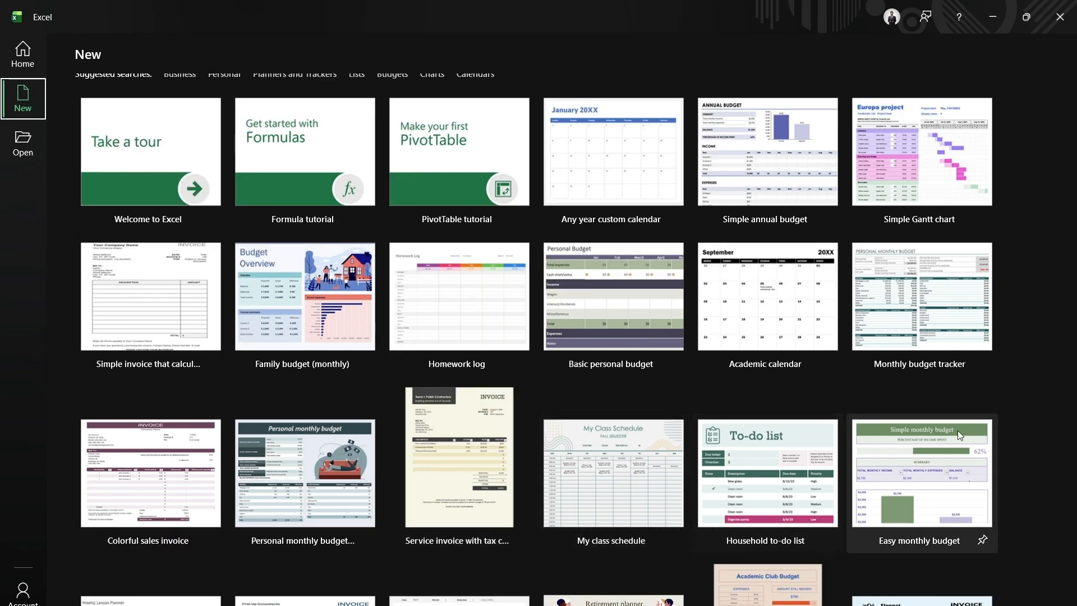
{"action": "scroll", "coordinate": [844, 492], "scroll_direction": "up", "scroll_amount": 3}
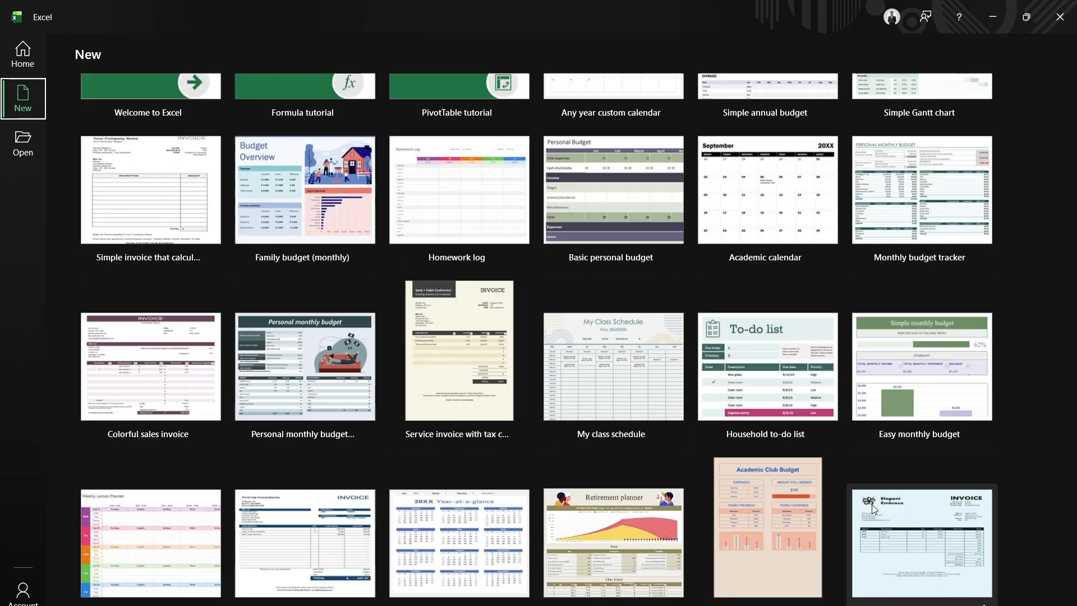
{"action": "scroll", "coordinate": [844, 499], "scroll_direction": "up", "scroll_amount": 2}
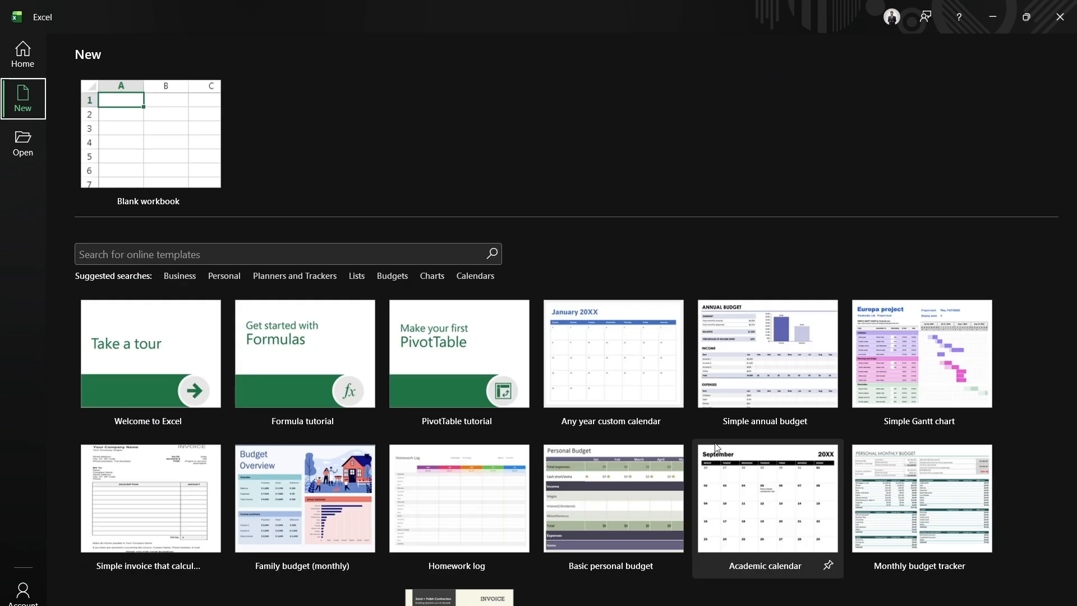
{"action": "left_click", "coordinate": [212, 150]}
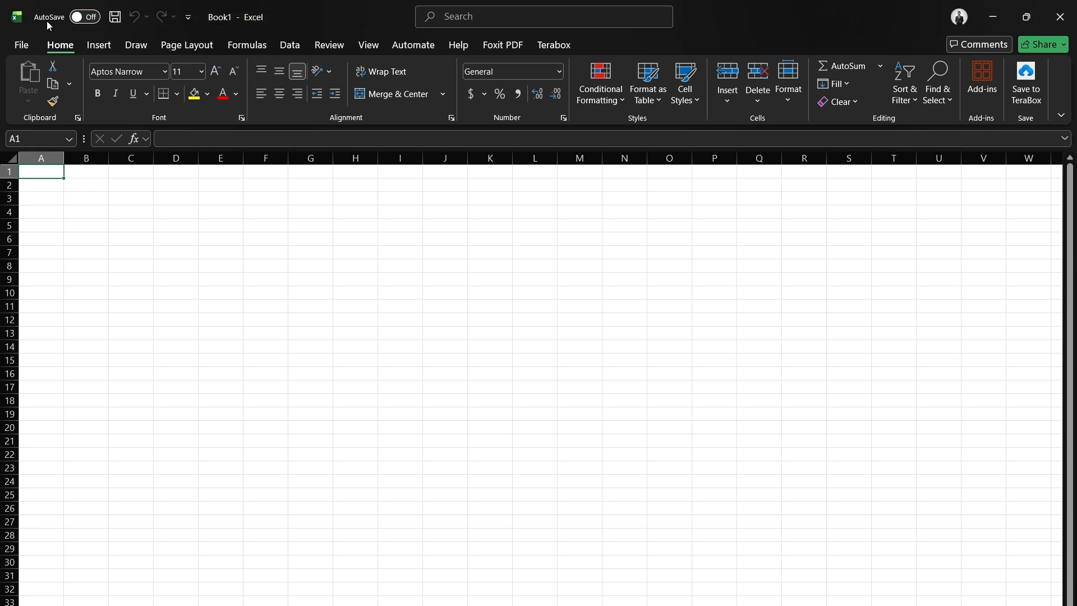
Remove the Save command from the Quick Access Toolbar and add it back
{"action": "left_click", "coordinate": [188, 20]}
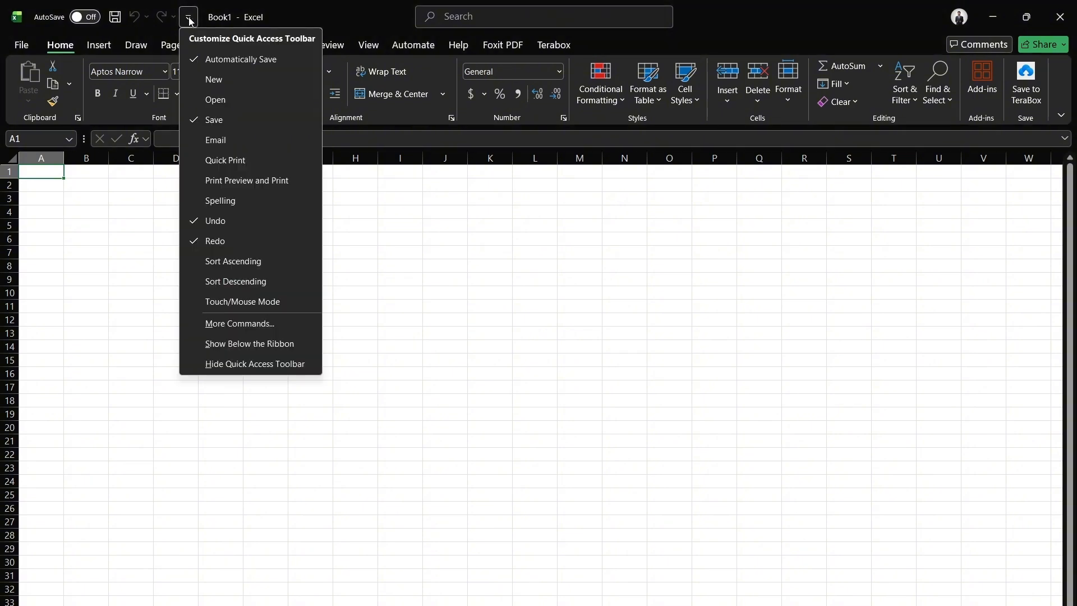
{"action": "left_click", "coordinate": [227, 120]}
{"action": "left_click", "coordinate": [169, 17]}
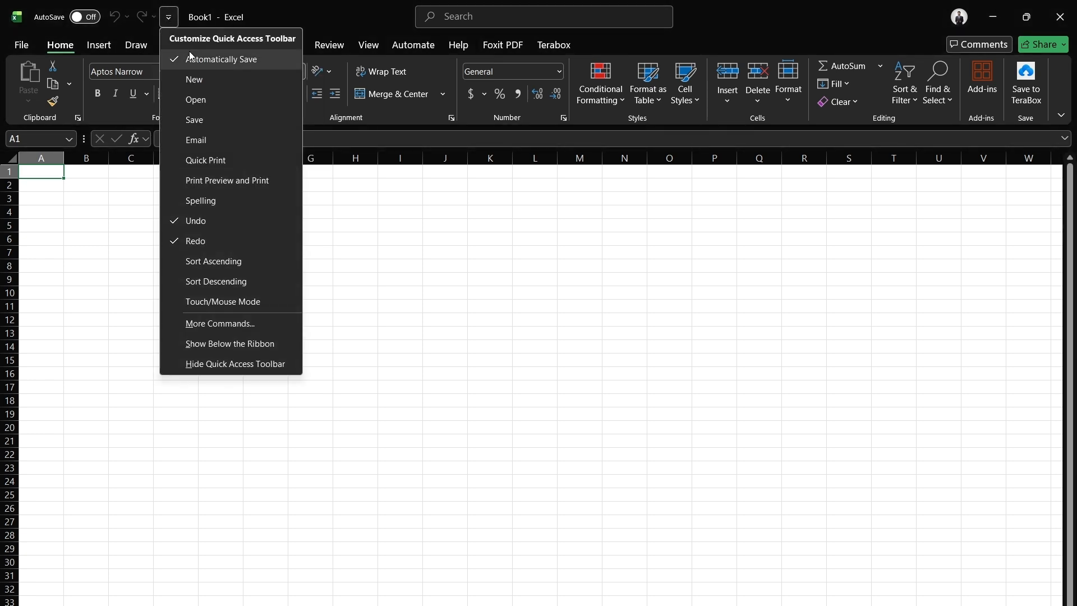
{"action": "left_click", "coordinate": [207, 116]}
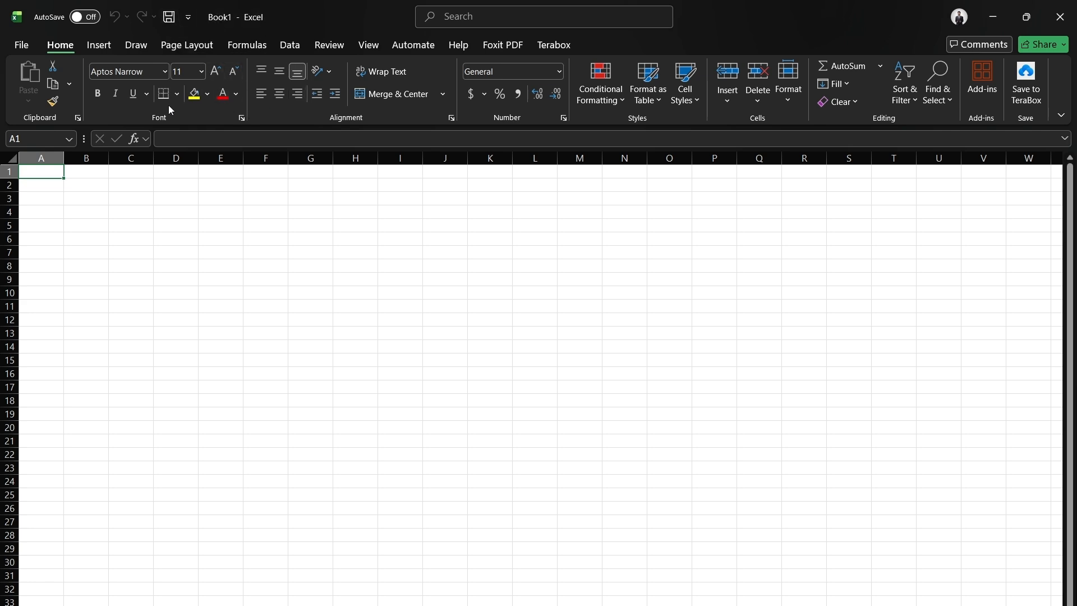
Add the Bold command to the Quick Access Toolbar
{"action": "right_click", "coordinate": [103, 96]}
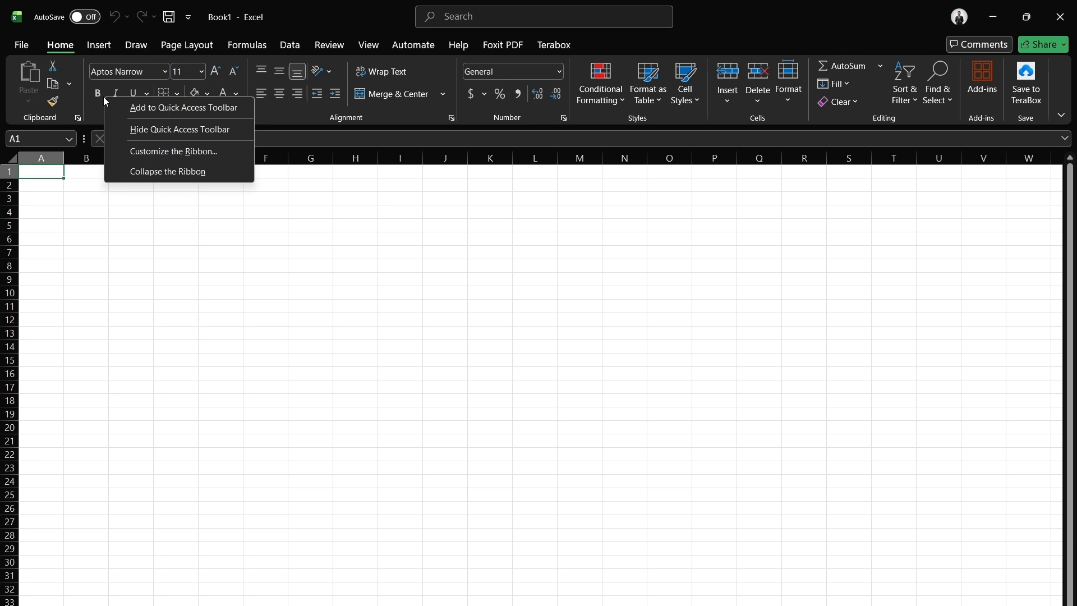
{"action": "left_click", "coordinate": [140, 107]}
{"action": "right_click", "coordinate": [188, 14]}
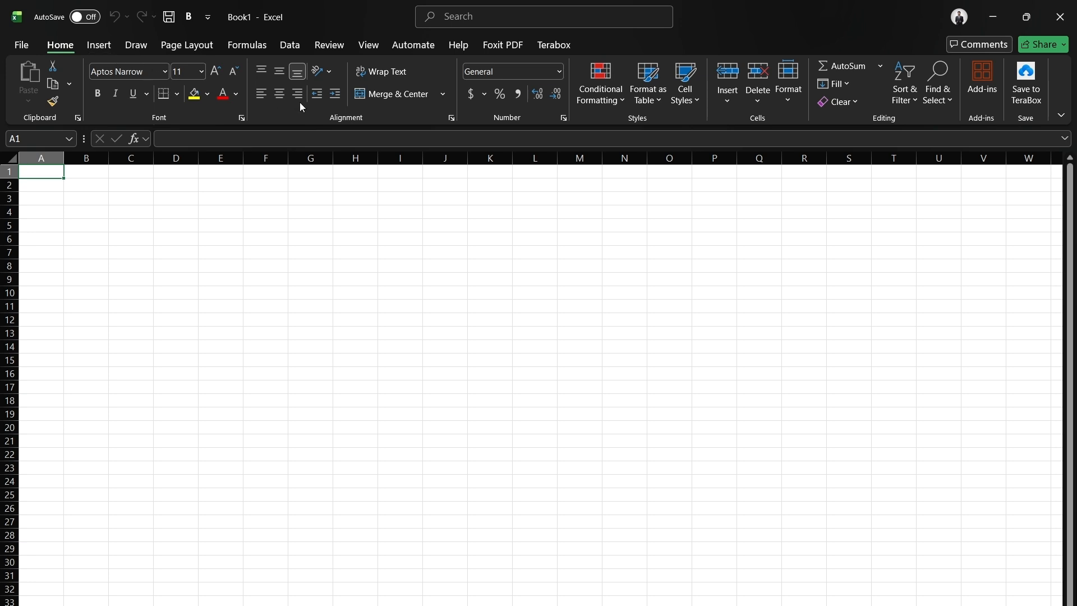
Look over the Insert, Draw and Page Layout commands, and return to the Home commands
{"action": "left_click", "coordinate": [99, 47]}
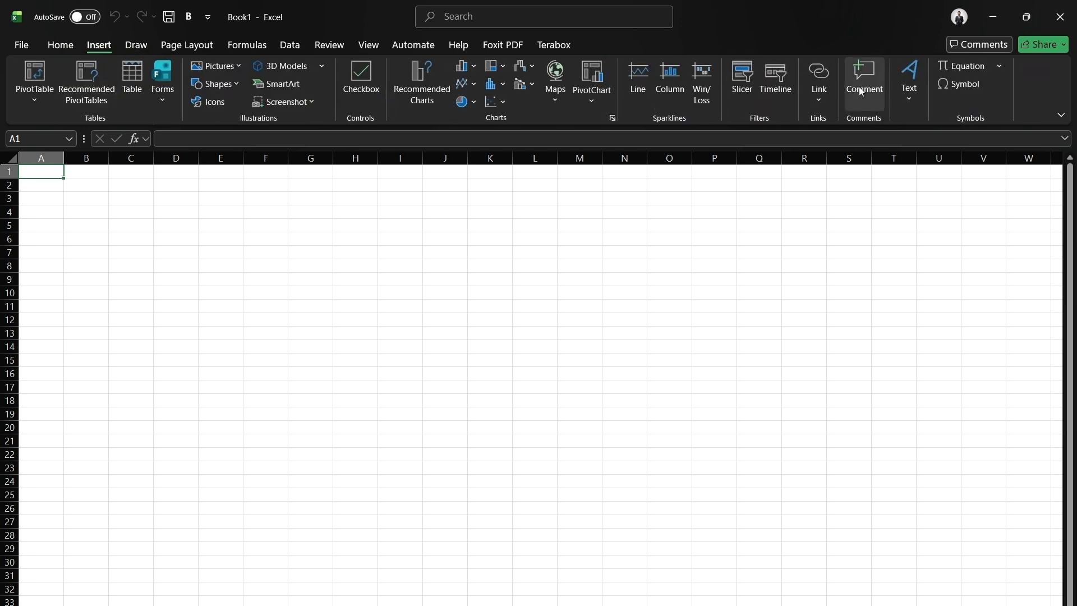
{"action": "left_click", "coordinate": [123, 48]}
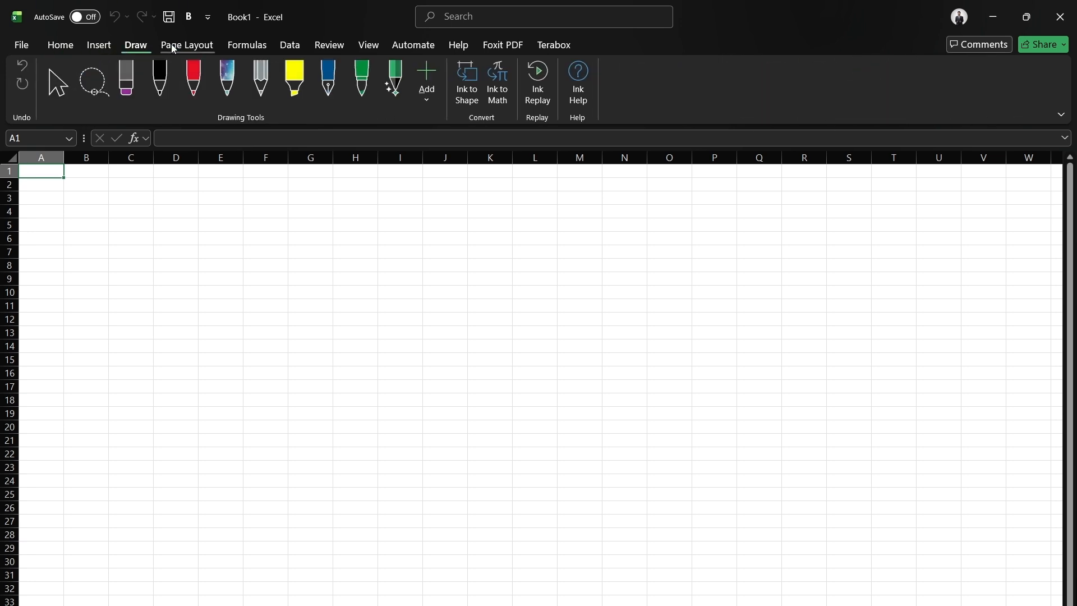
{"action": "left_click", "coordinate": [189, 47]}
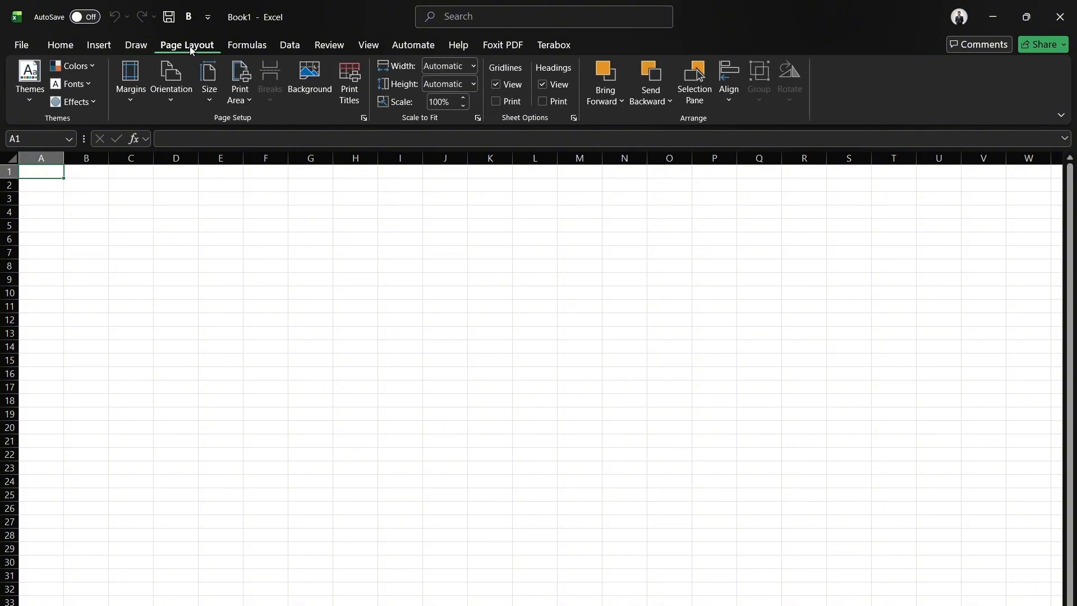
{"action": "left_click", "coordinate": [52, 50]}
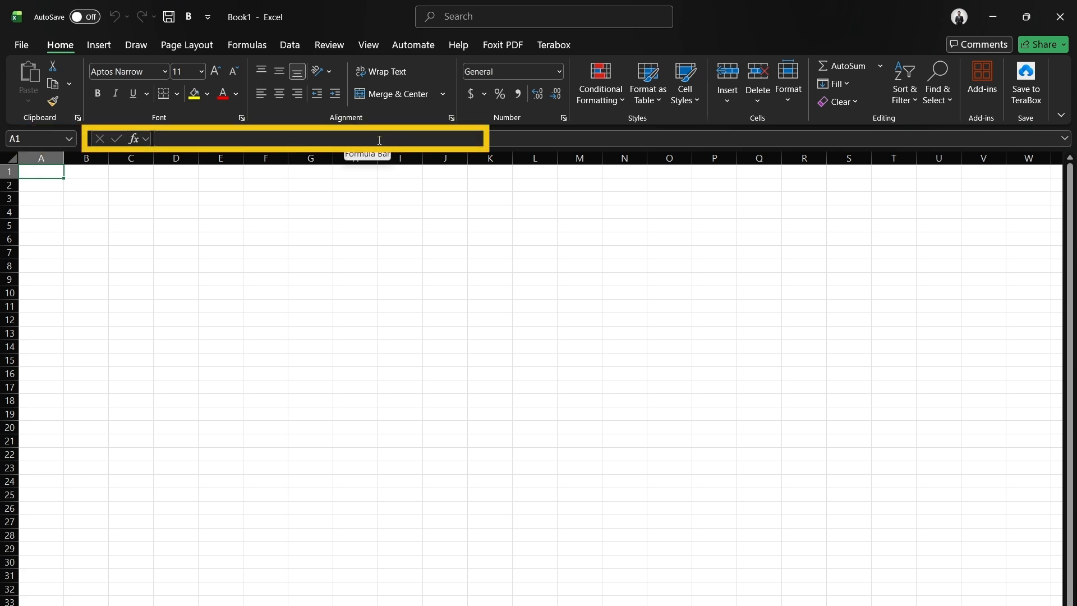
Select cells A2 and C2, the whole of column A, and rows 1, 2, 3 and 5 in turn
{"action": "key", "text": "Down"}
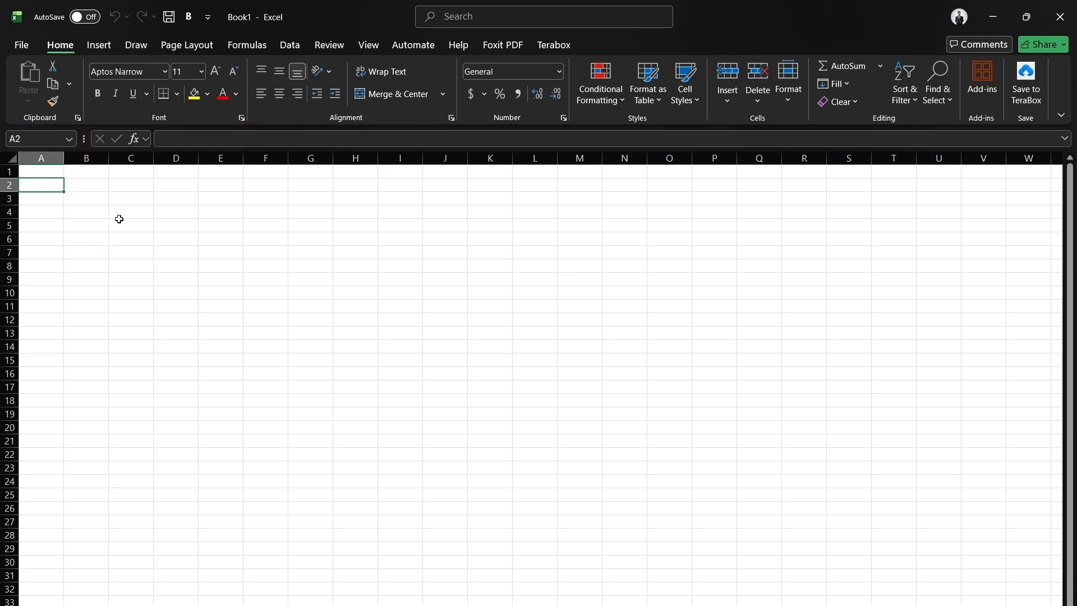
{"action": "left_click", "coordinate": [132, 185]}
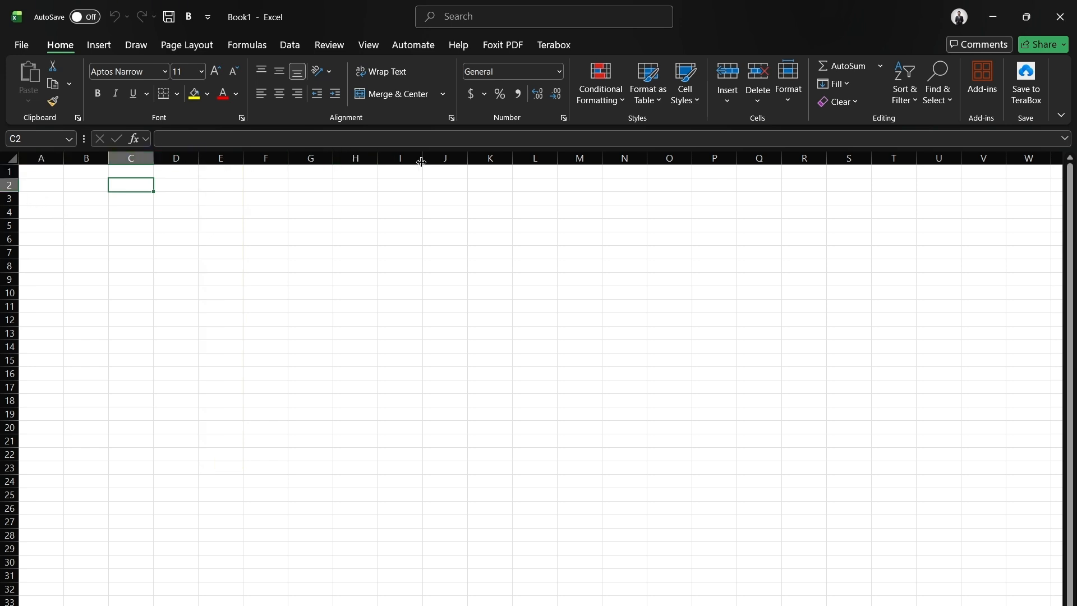
{"action": "left_click", "coordinate": [48, 159]}
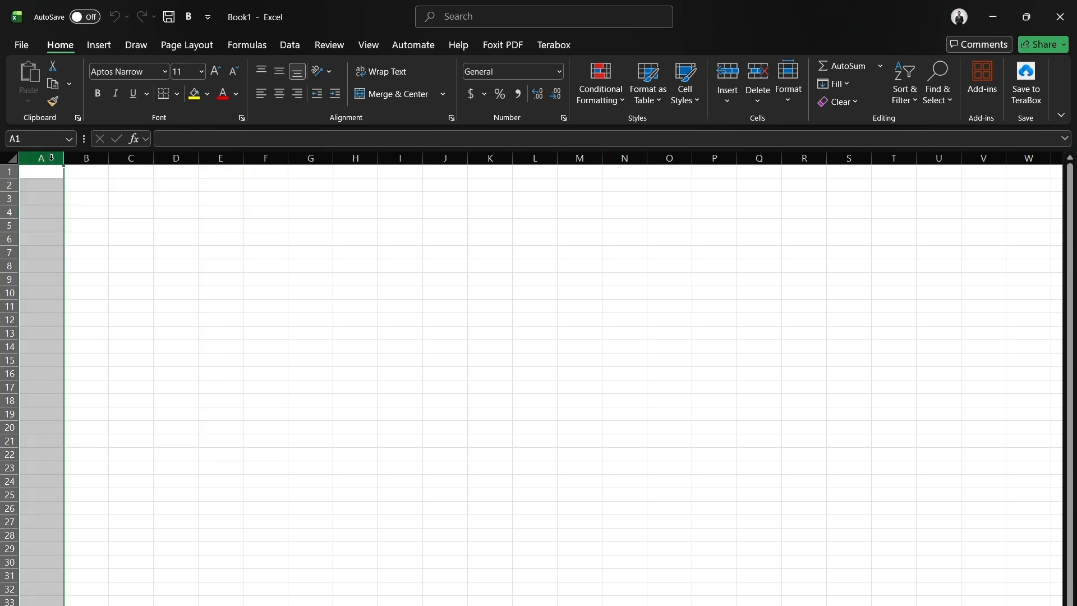
{"action": "left_click", "coordinate": [12, 173]}
{"action": "left_click", "coordinate": [9, 185]}
{"action": "left_click", "coordinate": [9, 199]}
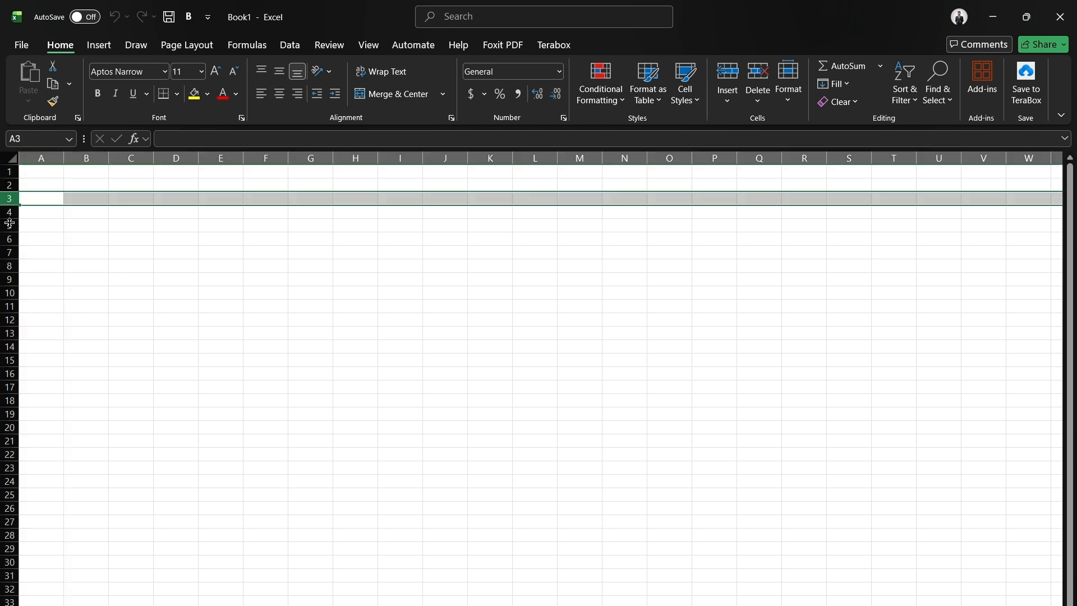
{"action": "left_click", "coordinate": [9, 225]}
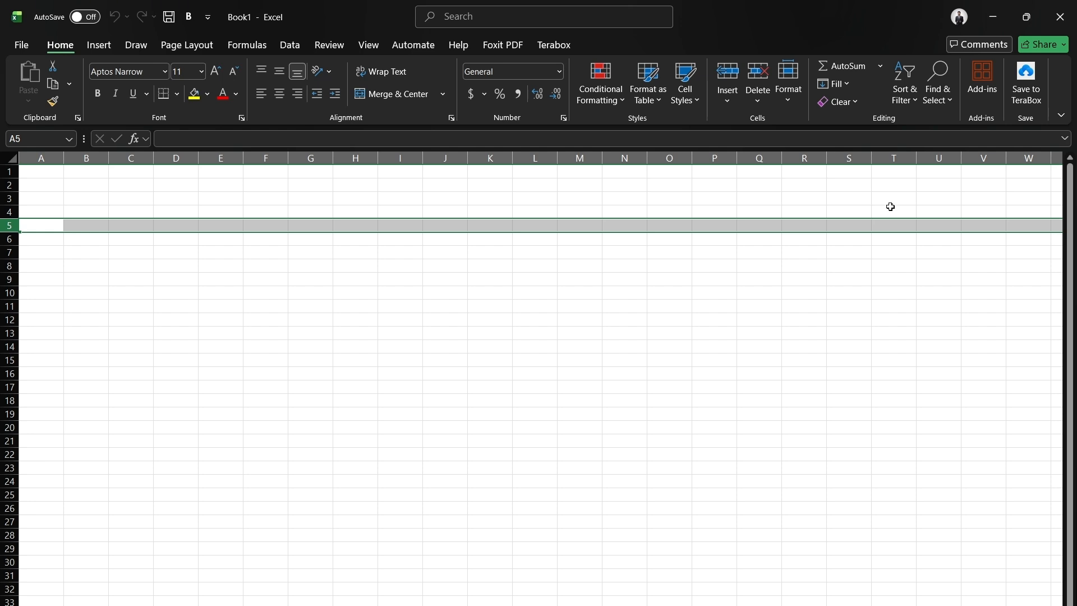
Select cell S2 and move the selection along row 2 to cell AP2 to view the columns beyond Z
{"action": "left_click", "coordinate": [836, 191]}
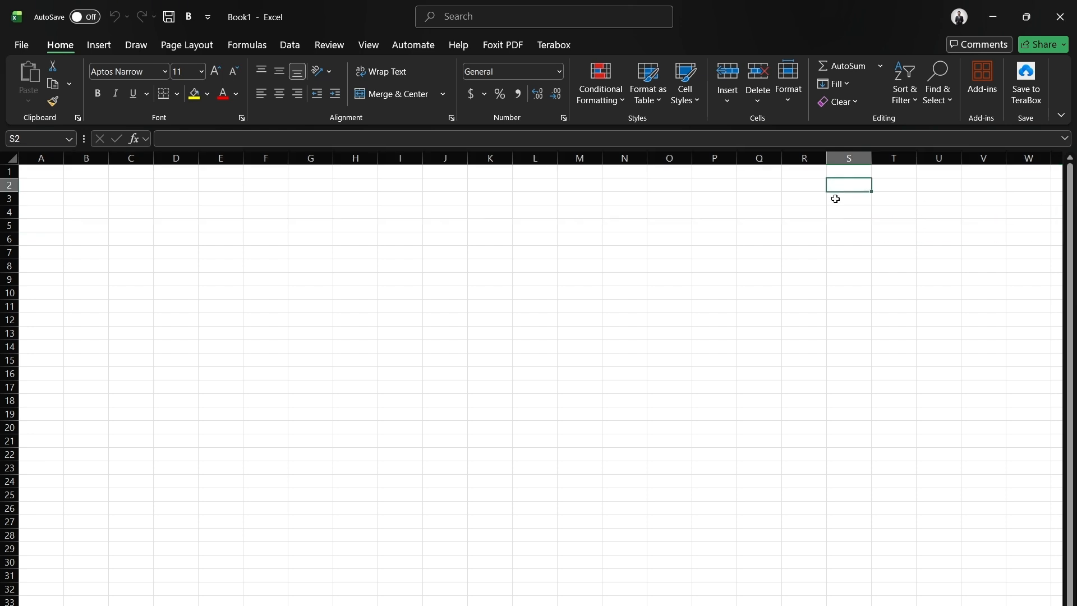
{"action": "key", "text": "Right"}
{"action": "key", "text": "Right"}
{"action": "key", "text": "Right"}
{"action": "key", "text": "Right"}
{"action": "key", "text": "Right"}
{"action": "key", "text": "Right"}
{"action": "key", "text": "Right"}
{"action": "key", "text": "Right"}
{"action": "key", "text": "Right"}
{"action": "key", "text": "Right"}
{"action": "key", "text": "Right"}
{"action": "key", "text": "Right"}
{"action": "key", "text": "Right"}
{"action": "key", "text": "Right"}
{"action": "key", "text": "Right"}
{"action": "key", "text": "Right"}
{"action": "key", "text": "Right"}
{"action": "key", "text": "Right"}
{"action": "key", "text": "Right"}
{"action": "key", "text": "Right"}
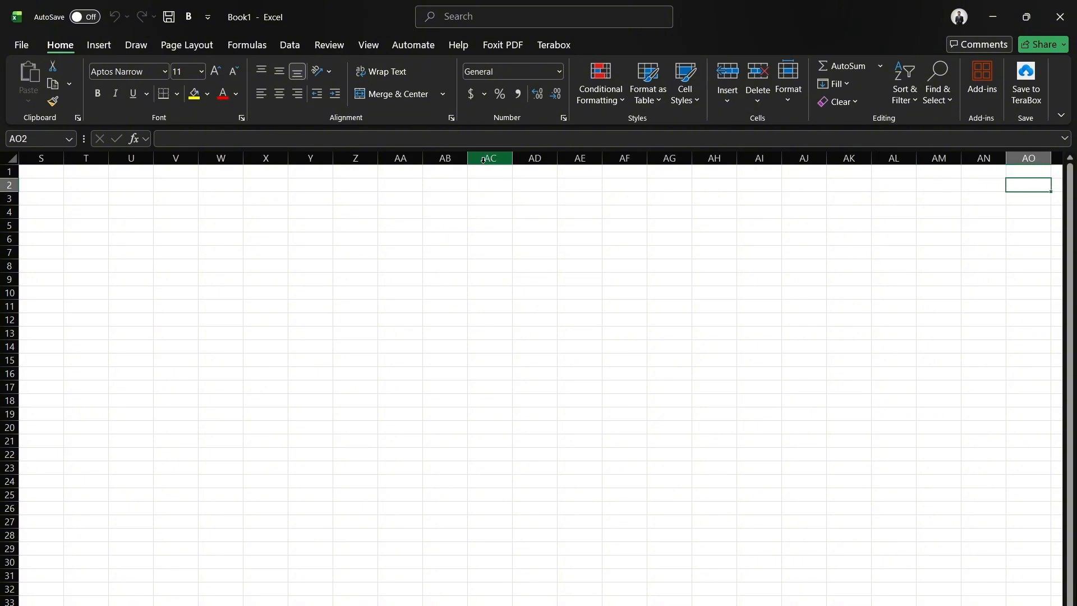
{"action": "key", "text": "Right"}
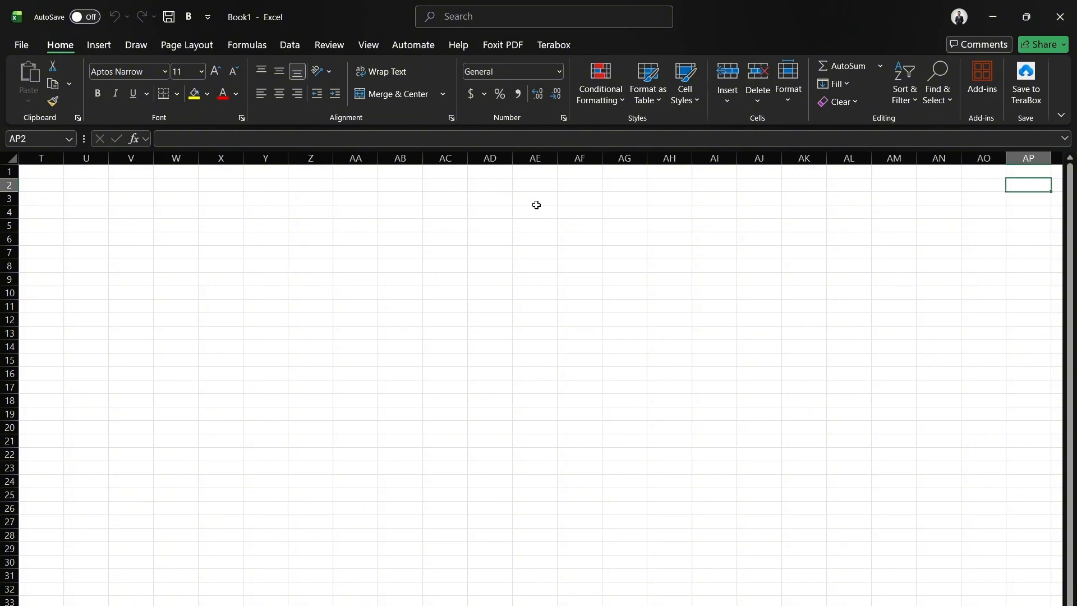
Move the selection back along row 2 to cell A2
{"action": "key", "text": "Left"}
{"action": "key", "text": "Left"}
{"action": "key", "text": "Left"}
{"action": "key", "text": "Left"}
{"action": "key", "text": "Left"}
{"action": "key", "text": "Left"}
{"action": "key", "text": "Left"}
{"action": "key", "text": "Left"}
{"action": "key", "text": "Left"}
{"action": "key", "text": "Left"}
{"action": "key", "text": "Left"}
{"action": "key", "text": "Left"}
{"action": "key", "text": "Left"}
{"action": "key", "text": "Left"}
{"action": "key", "text": "Left"}
{"action": "key", "text": "Left"}
{"action": "key", "text": "Left"}
{"action": "key", "text": "Left"}
{"action": "key", "text": "Left"}
{"action": "key", "text": "Left"}
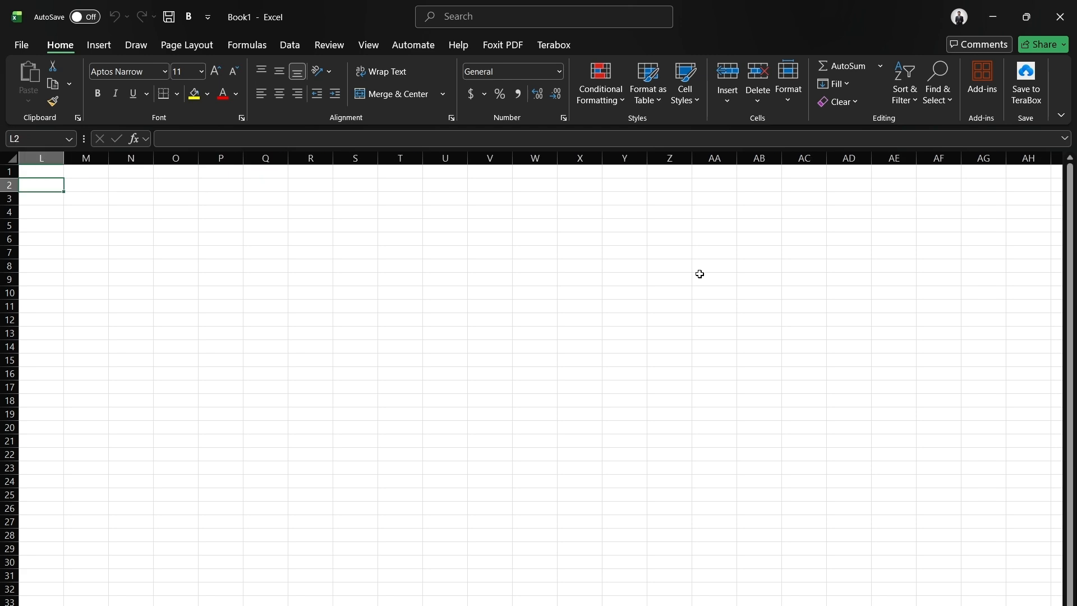
{"action": "key", "text": "Left"}
{"action": "key", "text": "Left"}
{"action": "key", "text": "Left"}
{"action": "key", "text": "Left"}
{"action": "key", "text": "Left"}
{"action": "key", "text": "Left"}
{"action": "key", "text": "Left"}
{"action": "key", "text": "Left"}
{"action": "key", "text": "Left"}
{"action": "key", "text": "Left"}
{"action": "key", "text": "Left"}
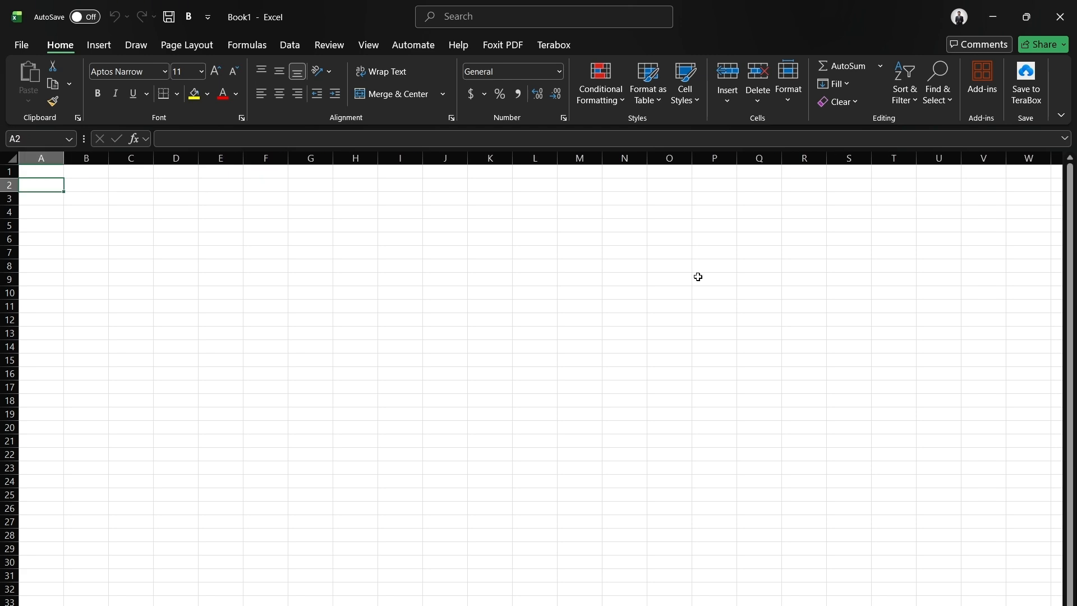
Select cells B2, A1, F4, E6, F8 and U25 in turn to check their cell references
{"action": "key", "text": "Right"}
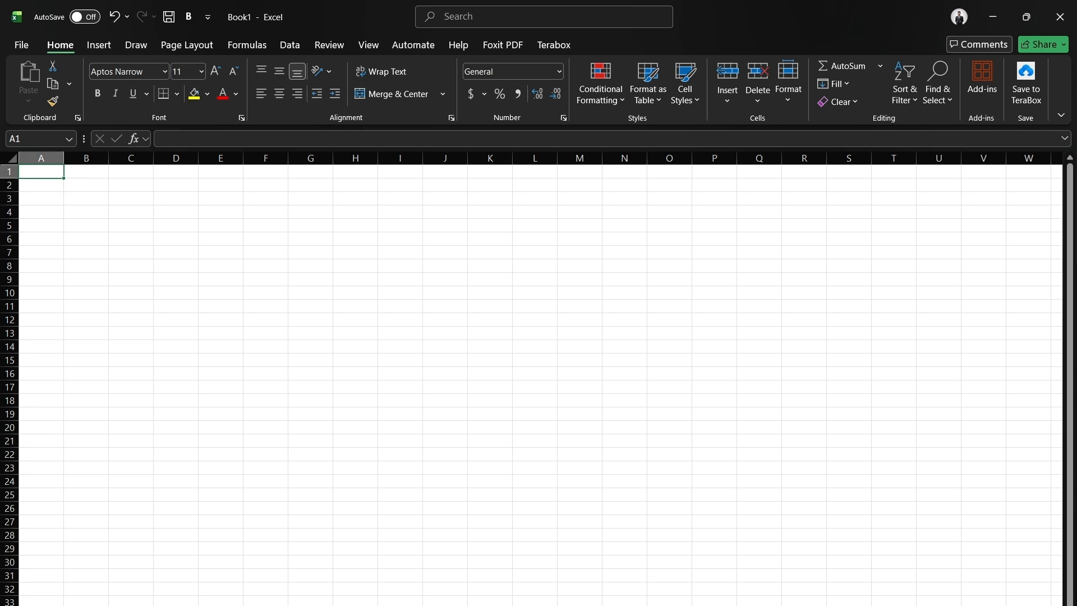
{"action": "right_click", "coordinate": [157, 604]}
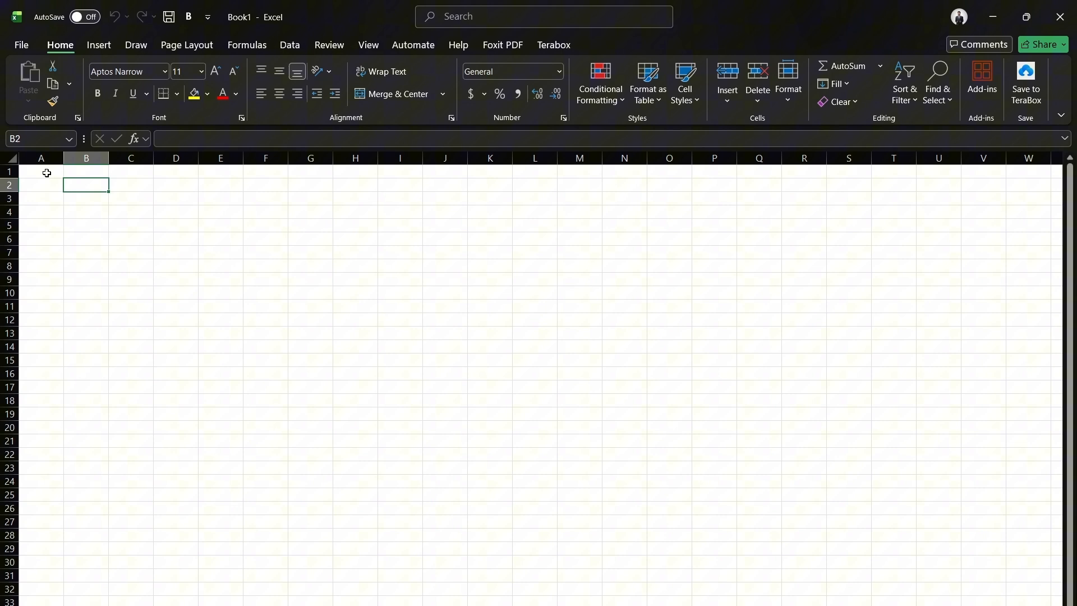
{"action": "left_click", "coordinate": [46, 172]}
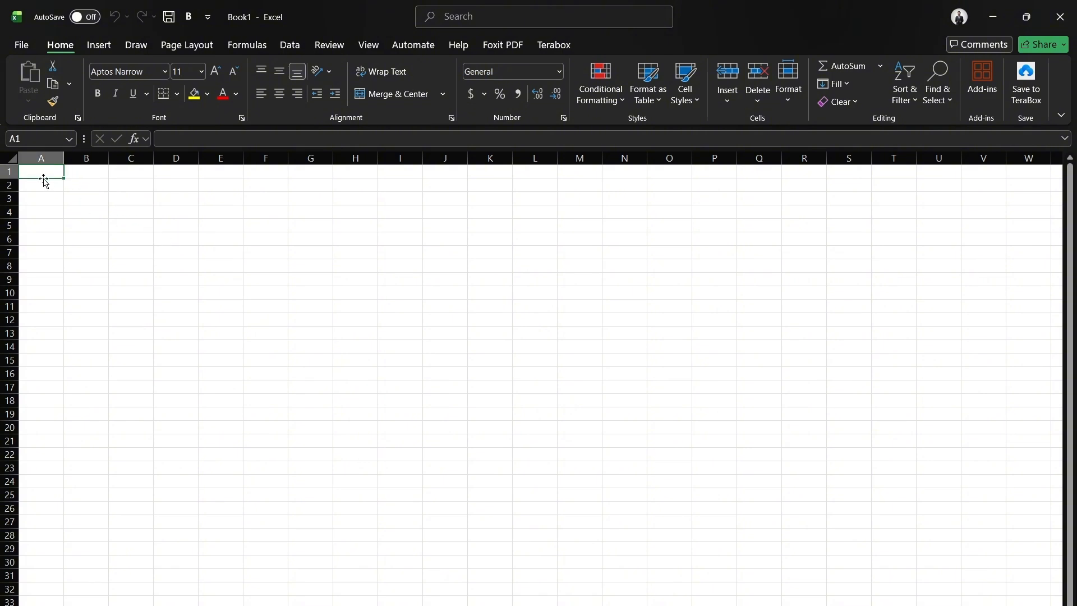
{"action": "left_click", "coordinate": [248, 209]}
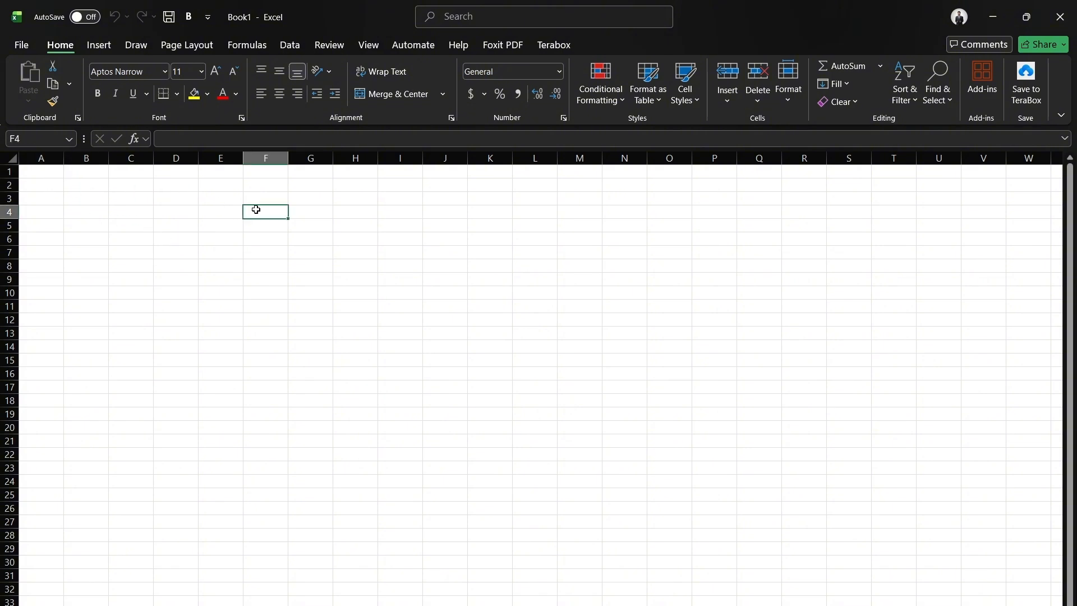
{"action": "left_click", "coordinate": [218, 235]}
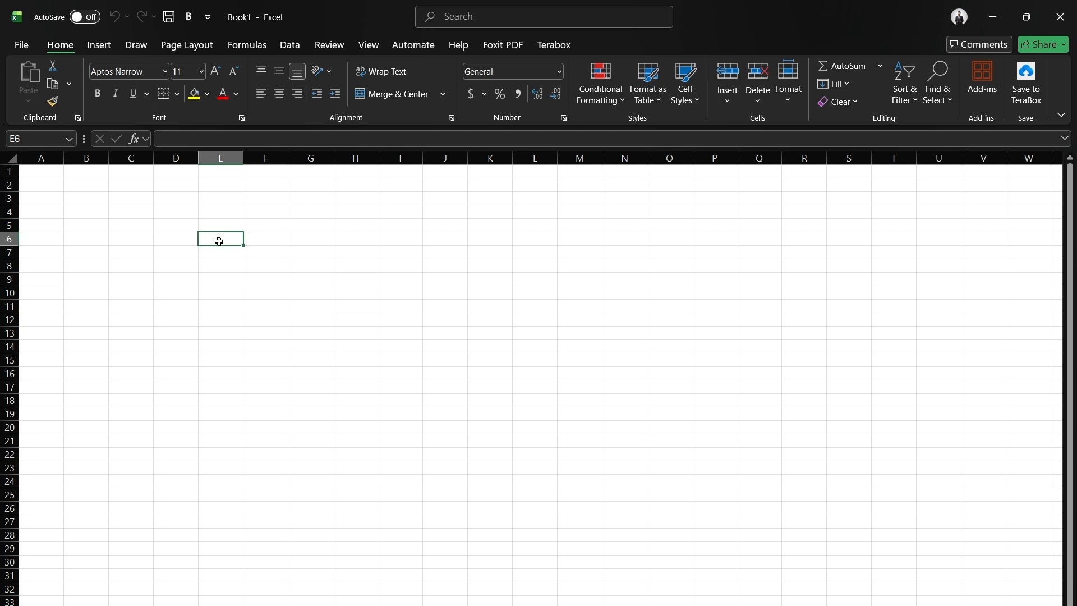
{"action": "left_click", "coordinate": [265, 263]}
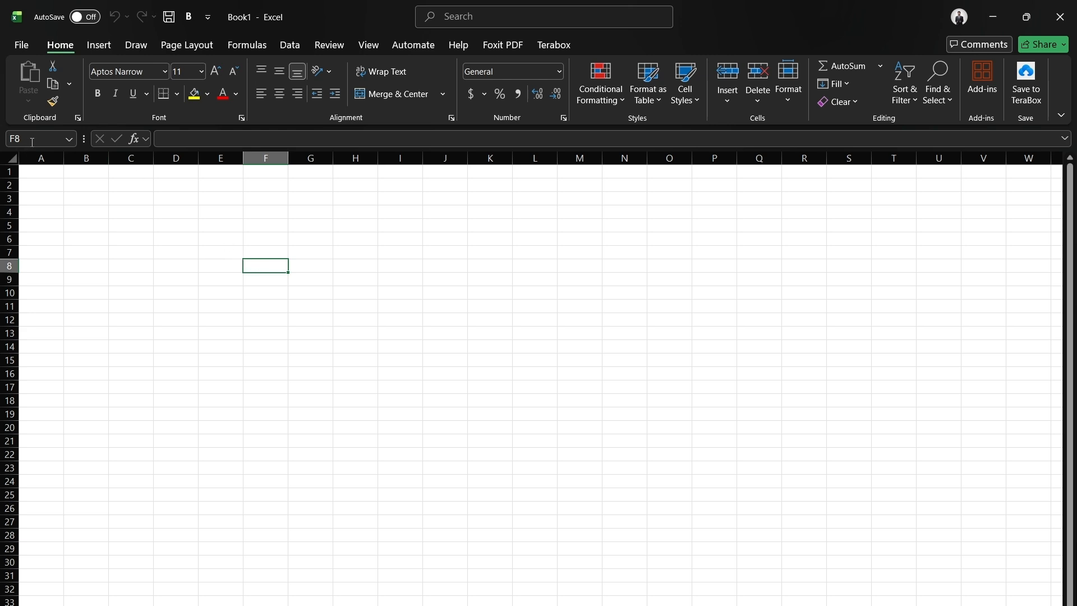
{"action": "left_click", "coordinate": [932, 491]}
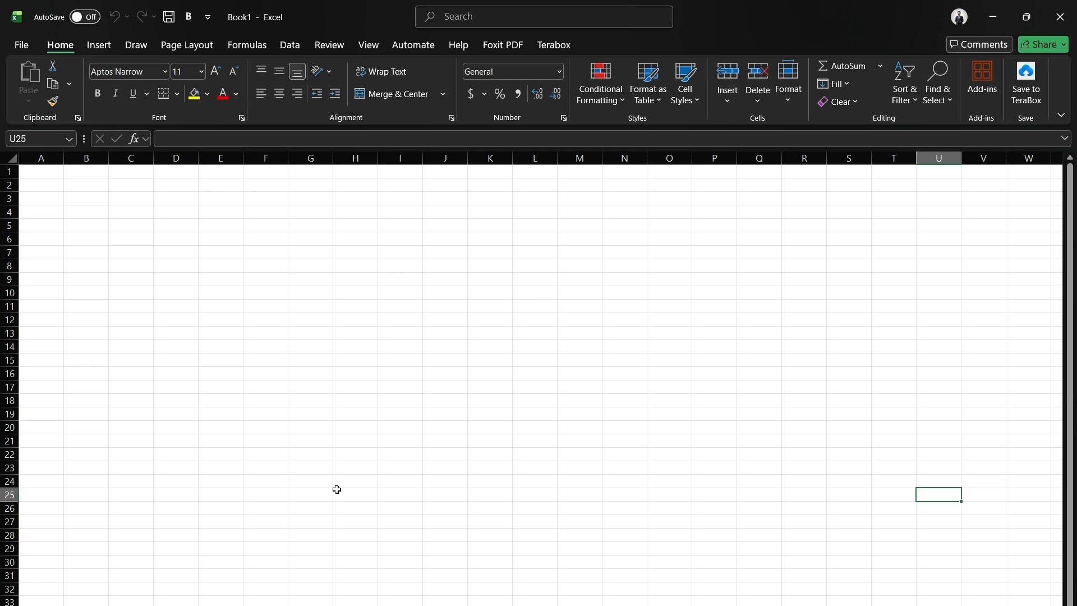
Examine the rows far down the sheet, select cell R323 and return to cell A1
{"action": "scroll", "coordinate": [379, 364], "scroll_direction": "down", "scroll_amount": 7}
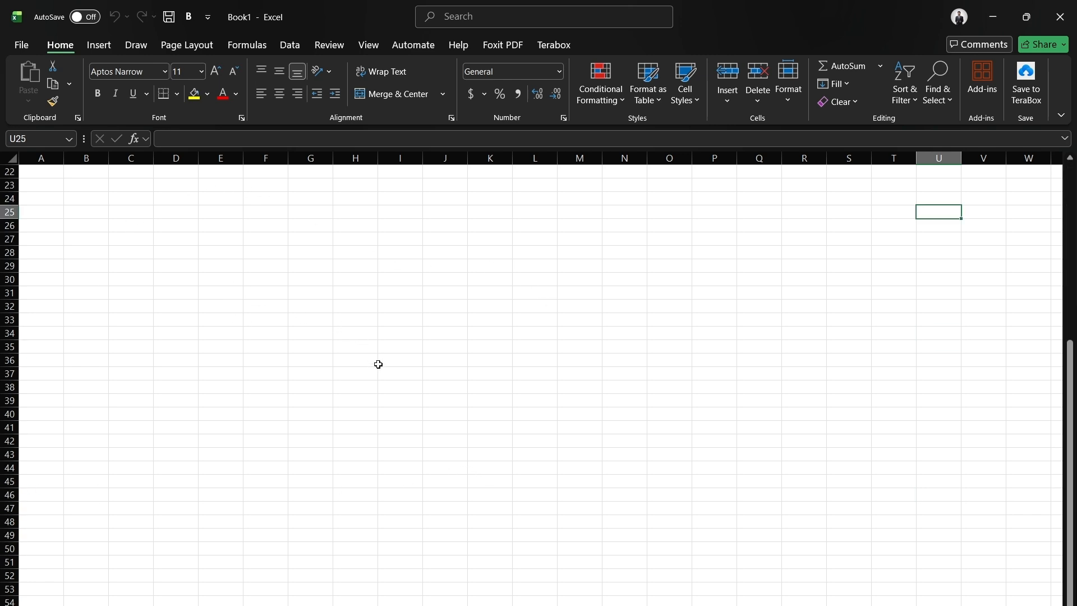
{"action": "scroll", "coordinate": [379, 365], "scroll_direction": "down", "scroll_amount": 20}
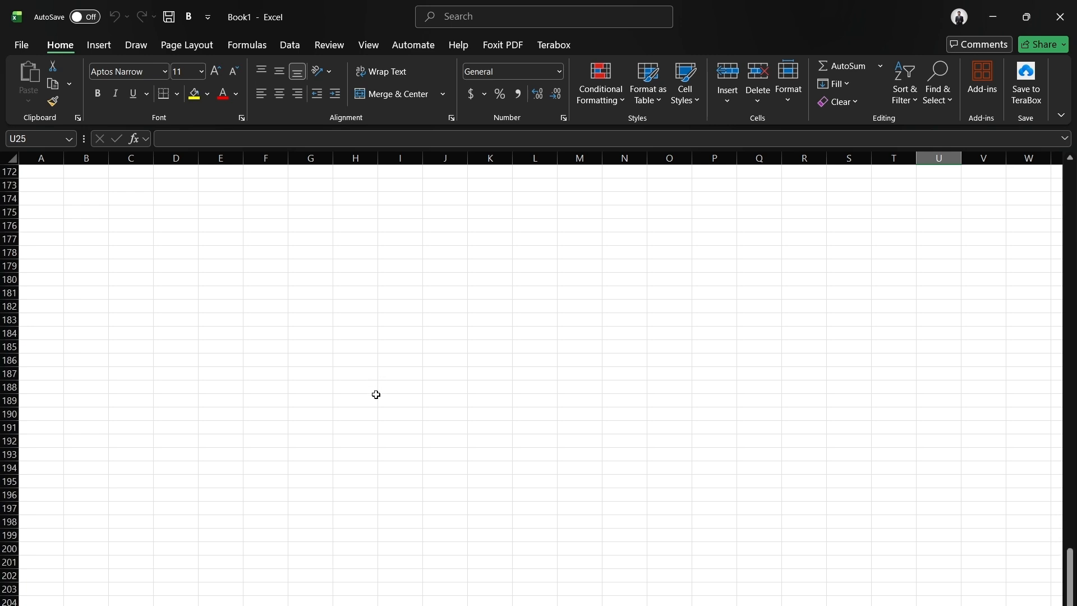
{"action": "scroll", "coordinate": [377, 394], "scroll_direction": "down", "scroll_amount": 20}
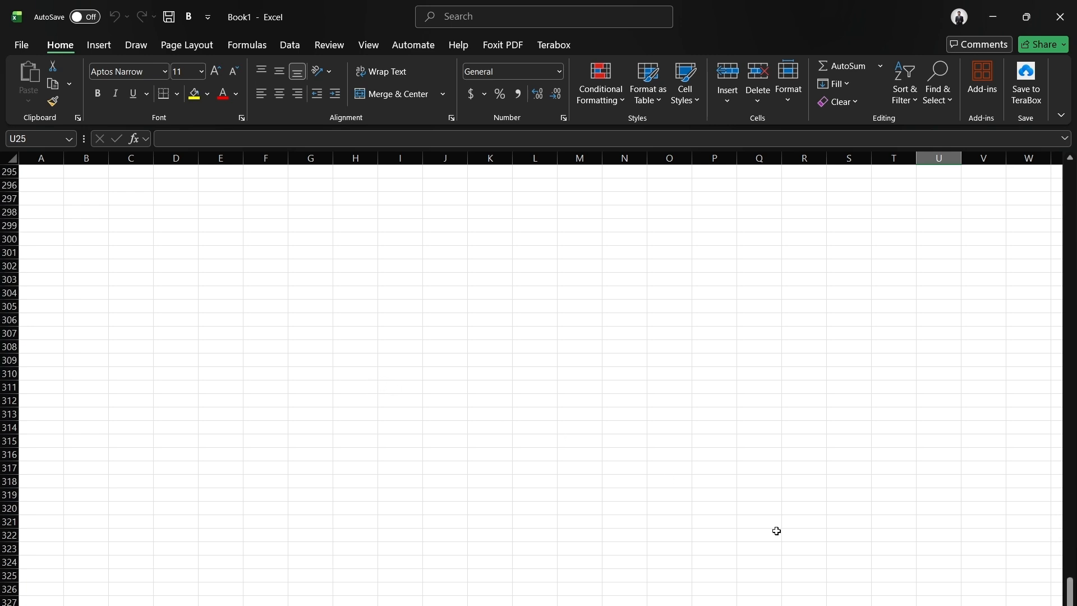
{"action": "left_click", "coordinate": [815, 547]}
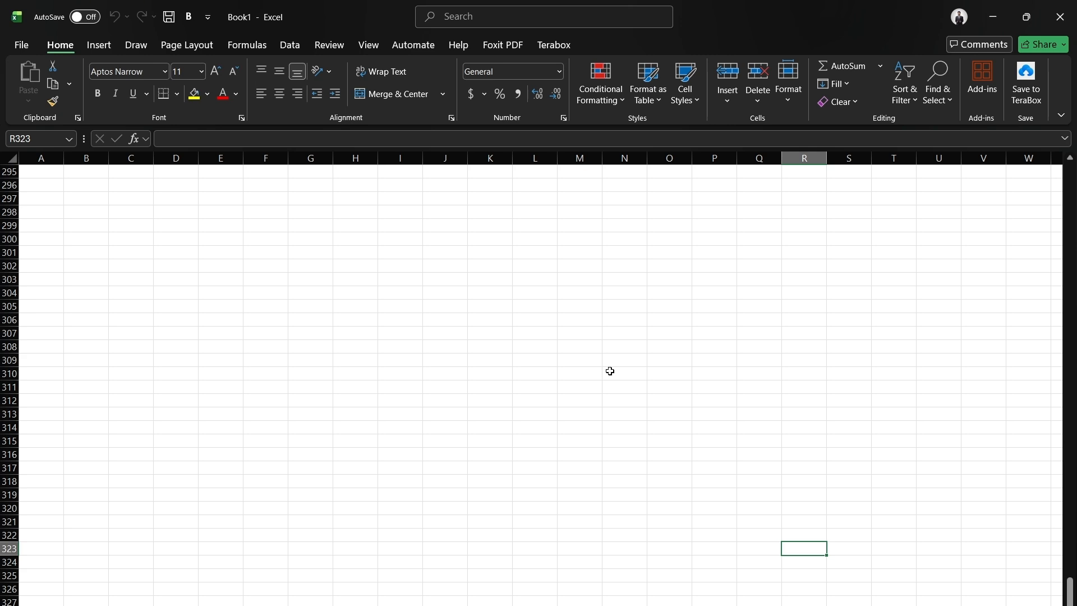
{"action": "key", "text": "ctrl+Home"}
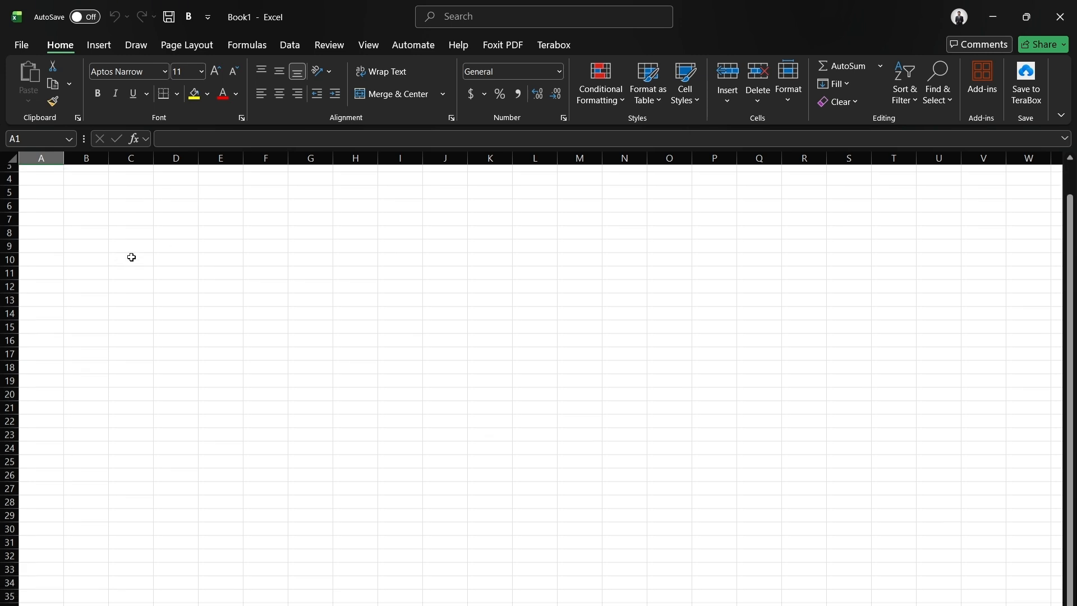
Select the range A1:C1, extending the selection from cell A1 across the entries in row 1
{"action": "left_click", "coordinate": [211, 207]}
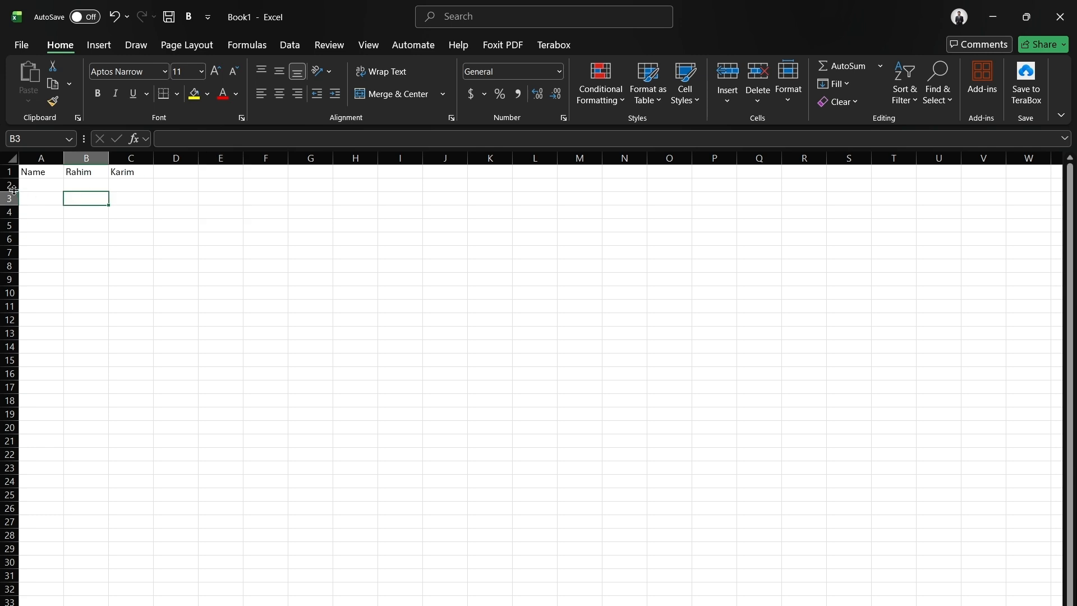
{"action": "left_click", "coordinate": [34, 171]}
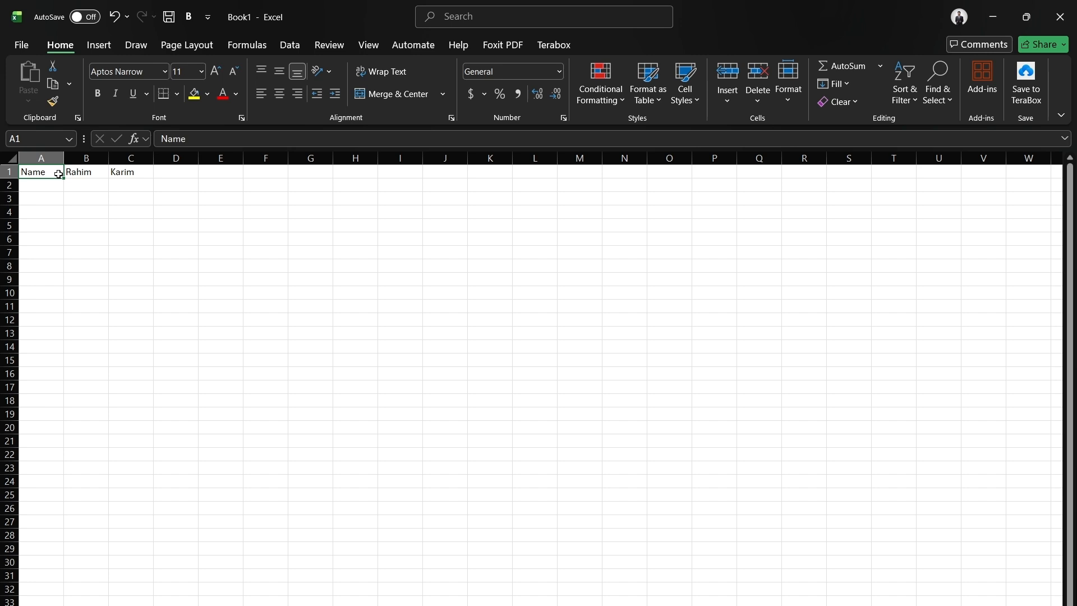
{"action": "key", "text": "shift+Right"}
{"action": "key", "text": "shift+Right"}
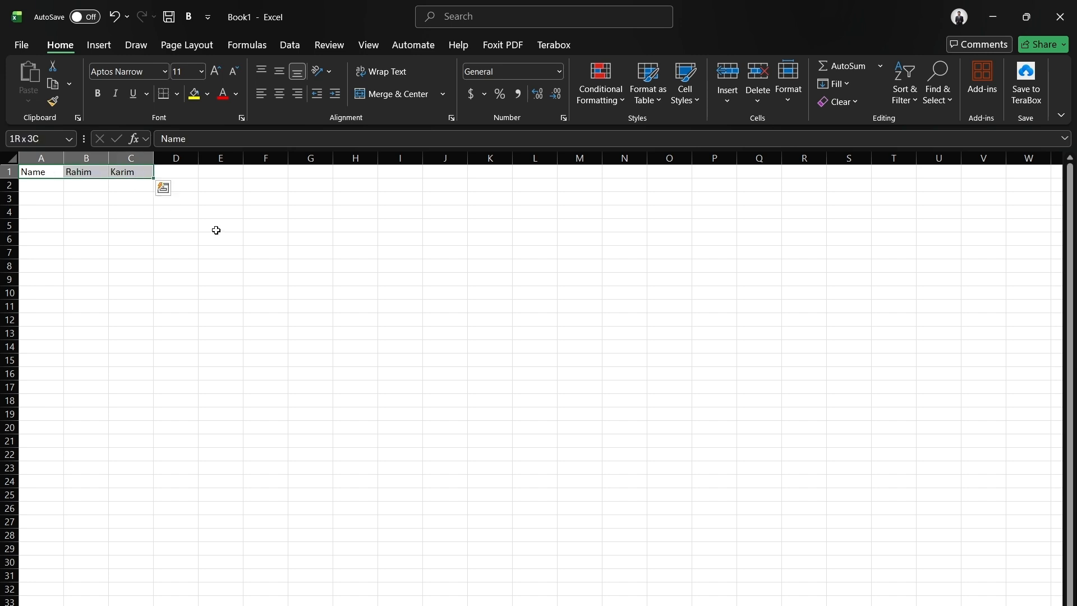
Select cells A2, B2, D2 and F2 in turn to see how the active cell moves along row 2
{"action": "left_click", "coordinate": [217, 230]}
{"action": "left_click", "coordinate": [25, 185]}
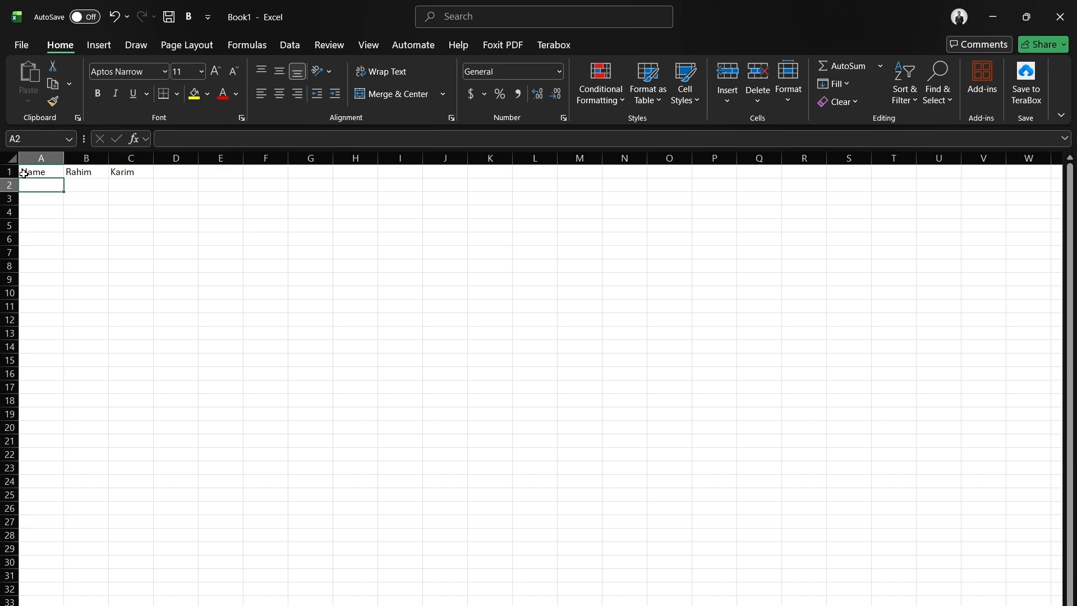
{"action": "left_click", "coordinate": [89, 190]}
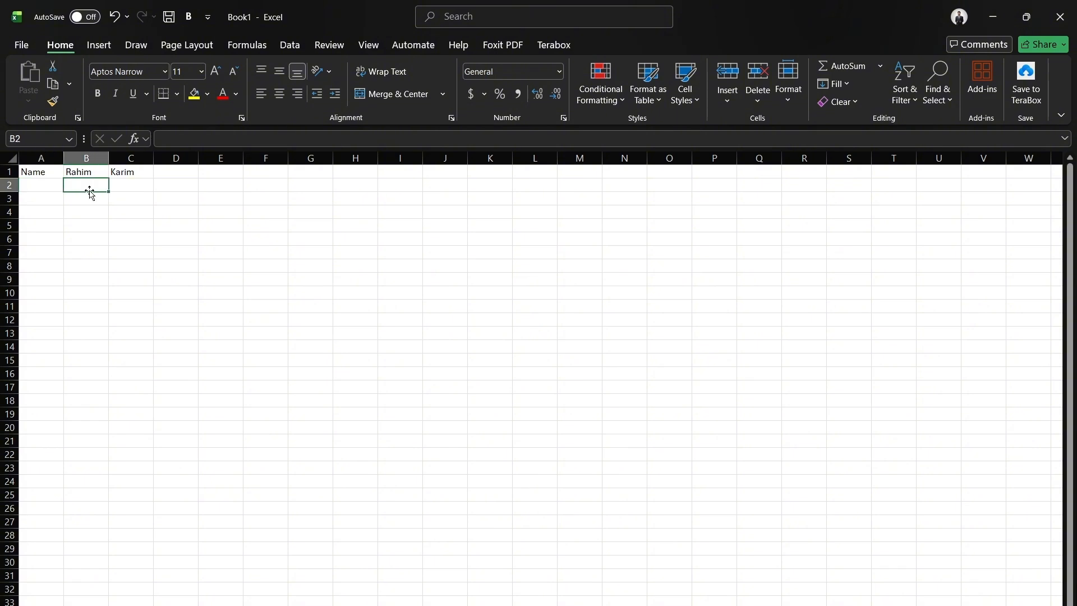
{"action": "left_click", "coordinate": [166, 182]}
{"action": "left_click", "coordinate": [272, 184]}
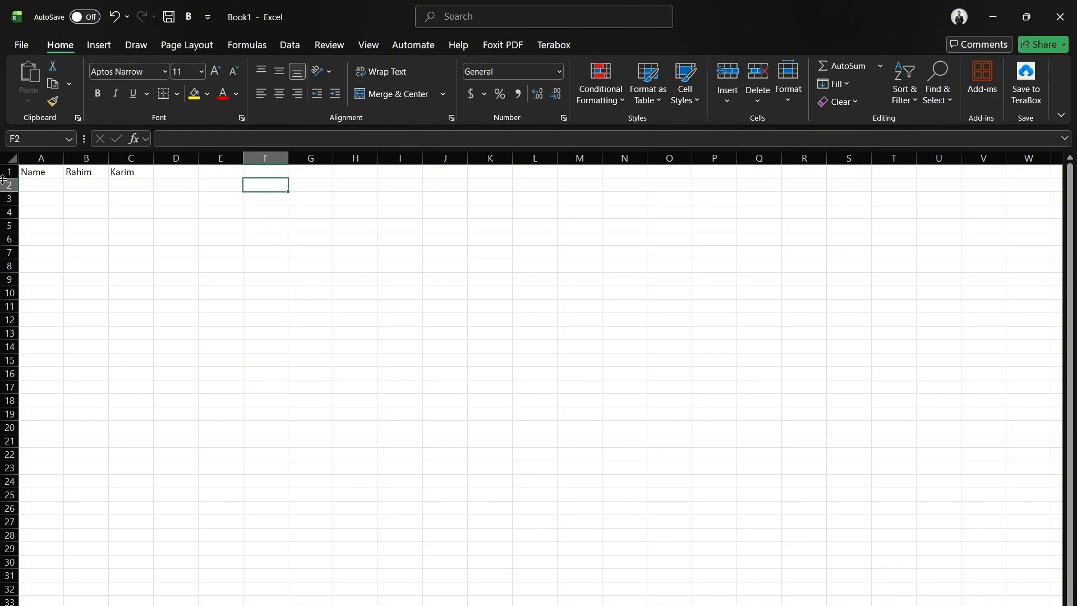
Select cell A2 and add cells B2, C2 and D2 to the selection individually
{"action": "left_click", "coordinate": [42, 185]}
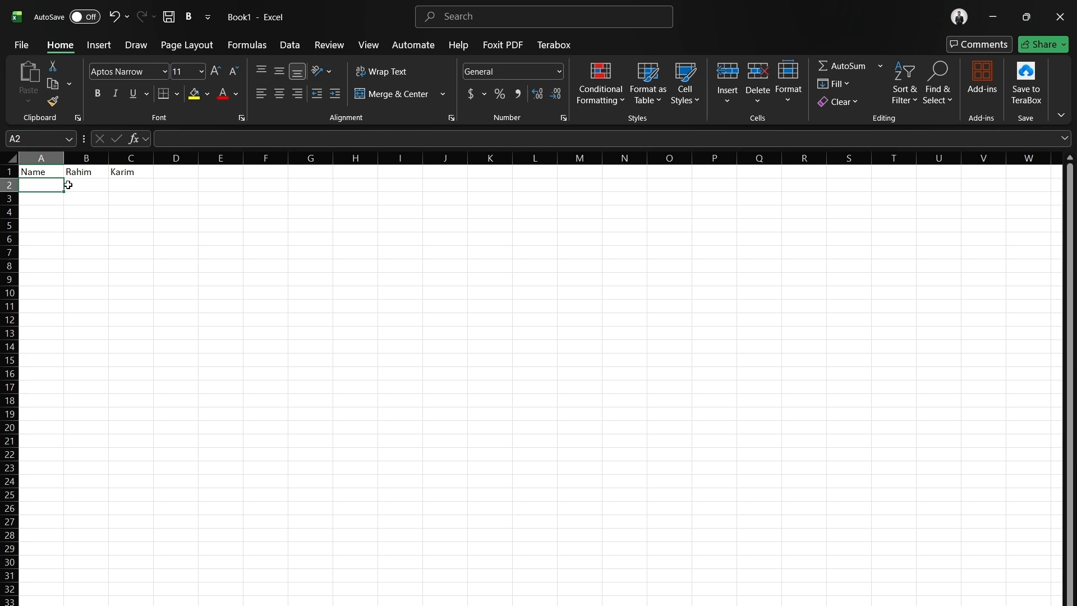
{"action": "left_click", "coordinate": [81, 185], "text": "ctrl"}
{"action": "left_click", "coordinate": [128, 184], "text": "ctrl"}
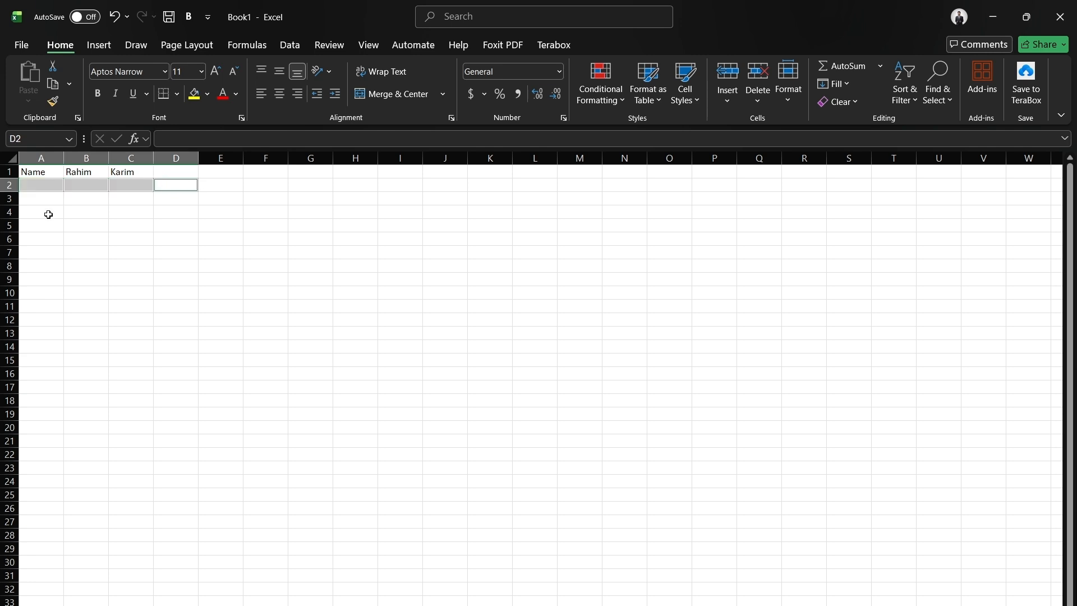
Start at cell A2 and extend the selection cell by cell to E6, on to J9 and further rows below
{"action": "left_click", "coordinate": [22, 188]}
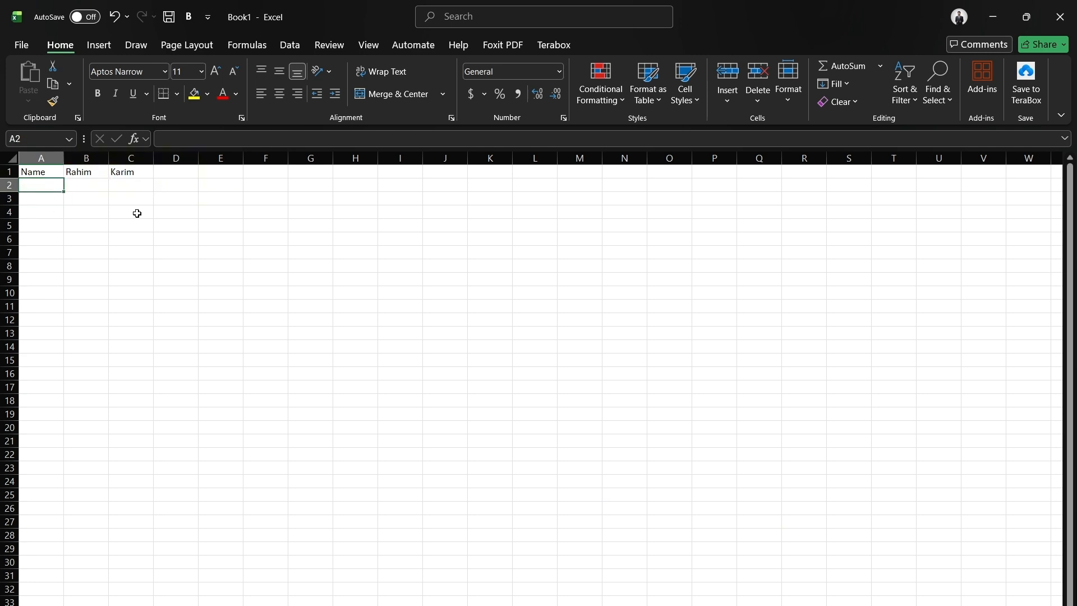
{"action": "key", "text": "shift+Right"}
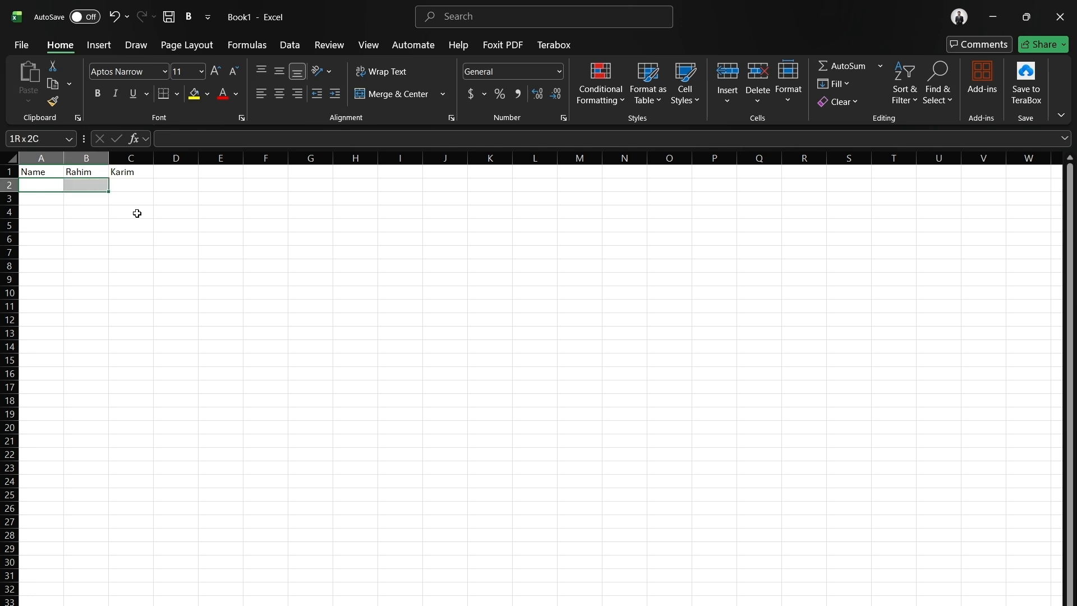
{"action": "key", "text": "shift+Right"}
{"action": "key", "text": "shift+Down"}
{"action": "key", "text": "shift+Down"}
{"action": "key", "text": "shift+Right"}
{"action": "key", "text": "shift+Right"}
{"action": "key", "text": "shift+Down"}
{"action": "key", "text": "shift+Down"}
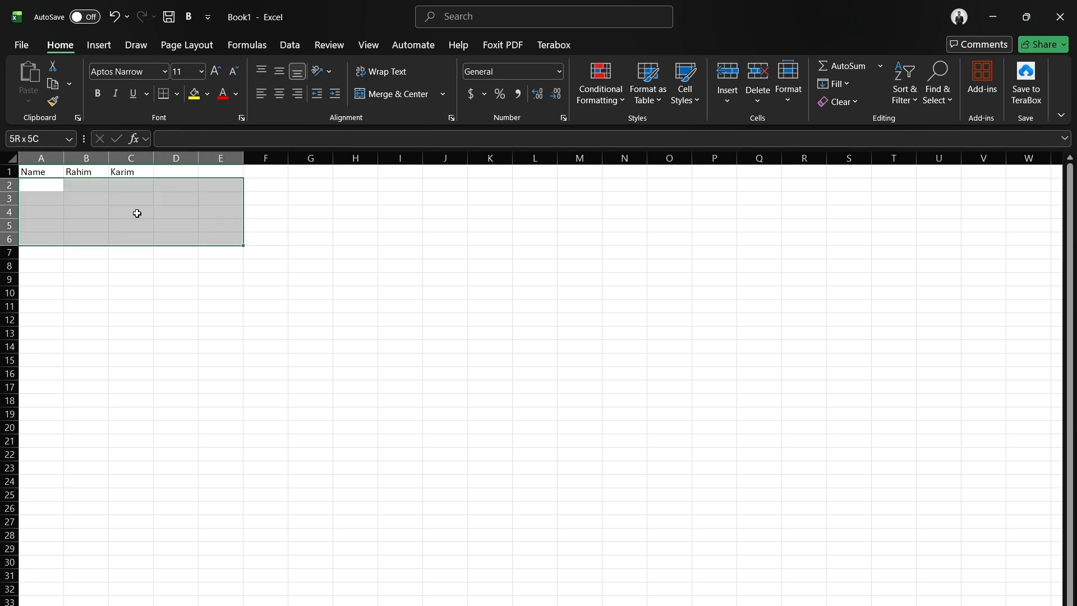
{"action": "key", "text": "shift+Left"}
{"action": "key", "text": "shift+Right"}
{"action": "key", "text": "shift+Down"}
{"action": "key", "text": "shift+Down"}
{"action": "key", "text": "shift+Right"}
{"action": "key", "text": "shift+Right"}
{"action": "key", "text": "shift+Right"}
{"action": "key", "text": "shift+Right"}
{"action": "key", "text": "shift+Right"}
{"action": "key", "text": "shift+Down"}
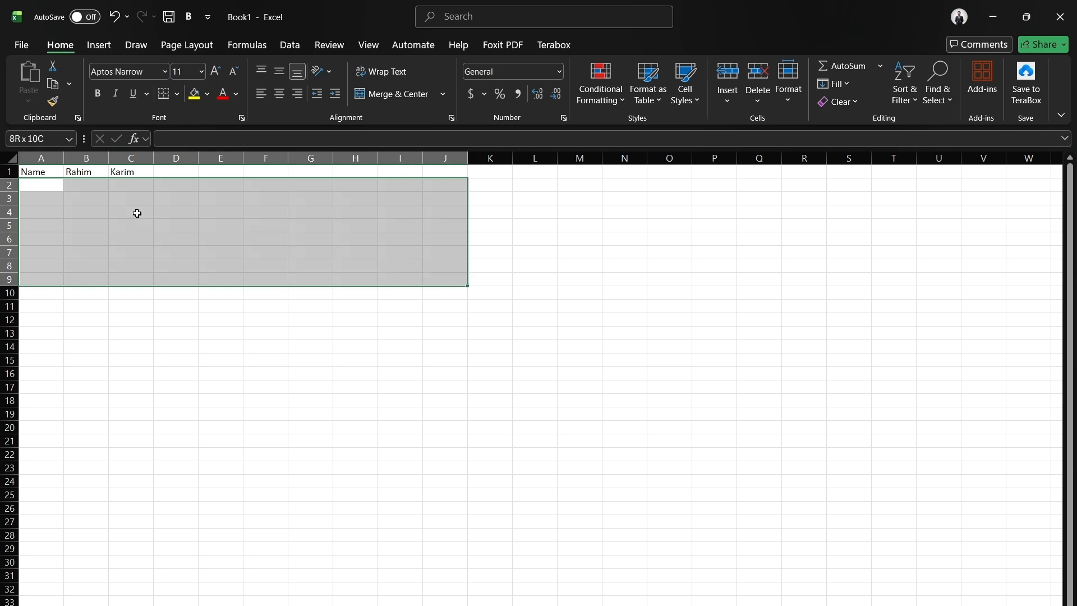
{"action": "key", "text": "shift+Down"}
{"action": "key", "text": "shift+Down"}
{"action": "key", "text": "shift+Down"}
{"action": "key", "text": "shift+Down"}
{"action": "key", "text": "shift+Down"}
{"action": "key", "text": "shift+Down"}
{"action": "key", "text": "shift+Down"}
Return to cell A1 and move the active cell one cell at a time through B2 to F4 and its neighbouring cells
{"action": "key", "text": "ctrl+Home"}
{"action": "key", "text": "Right"}
{"action": "key", "text": "Down"}
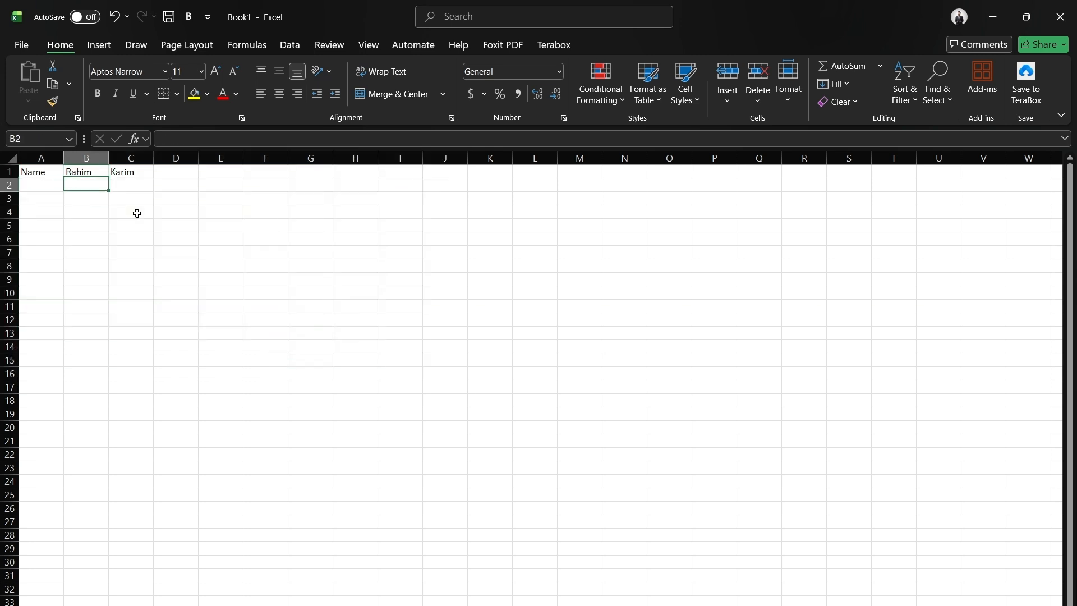
{"action": "key", "text": "Right"}
{"action": "key", "text": "Right"}
{"action": "key", "text": "Right"}
{"action": "key", "text": "Down"}
{"action": "key", "text": "Down"}
{"action": "key", "text": "Right"}
{"action": "key", "text": "Right"}
{"action": "key", "text": "Right"}
{"action": "key", "text": "Right"}
{"action": "key", "text": "Right"}
{"action": "key", "text": "Right"}
{"action": "key", "text": "Right"}
{"action": "key", "text": "Right"}
{"action": "key", "text": "Right"}
{"action": "key", "text": "Right"}
{"action": "key", "text": "Right"}
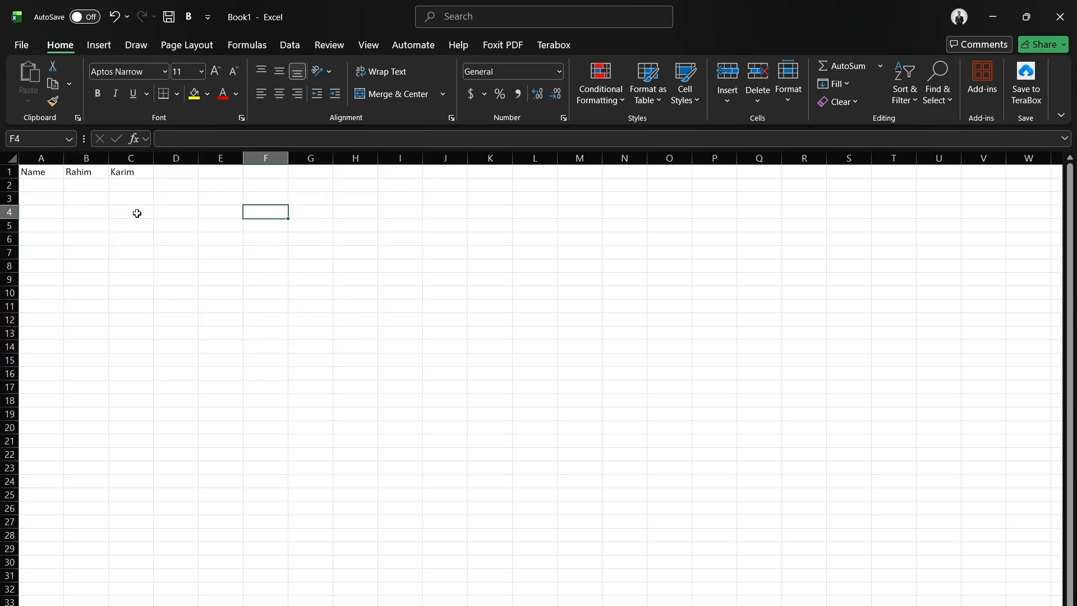
{"action": "key", "text": "Down"}
{"action": "key", "text": "Left"}
{"action": "key", "text": "Left"}
Open cells A1 and B1 in turn for in-cell editing, close the edit and select cell C4
{"action": "double_click", "coordinate": [40, 175]}
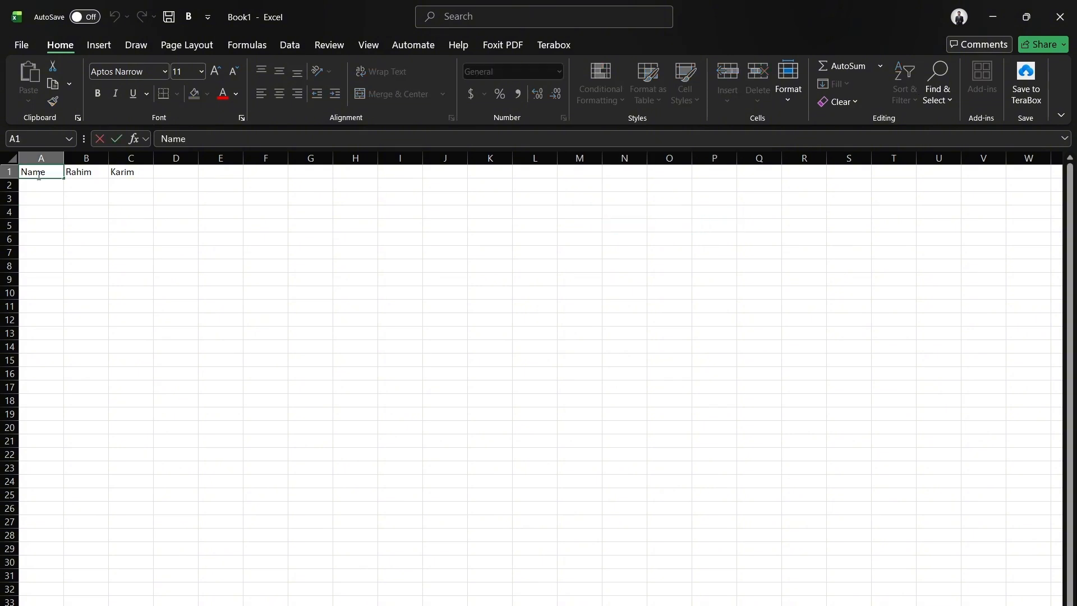
{"action": "left_click", "coordinate": [83, 173]}
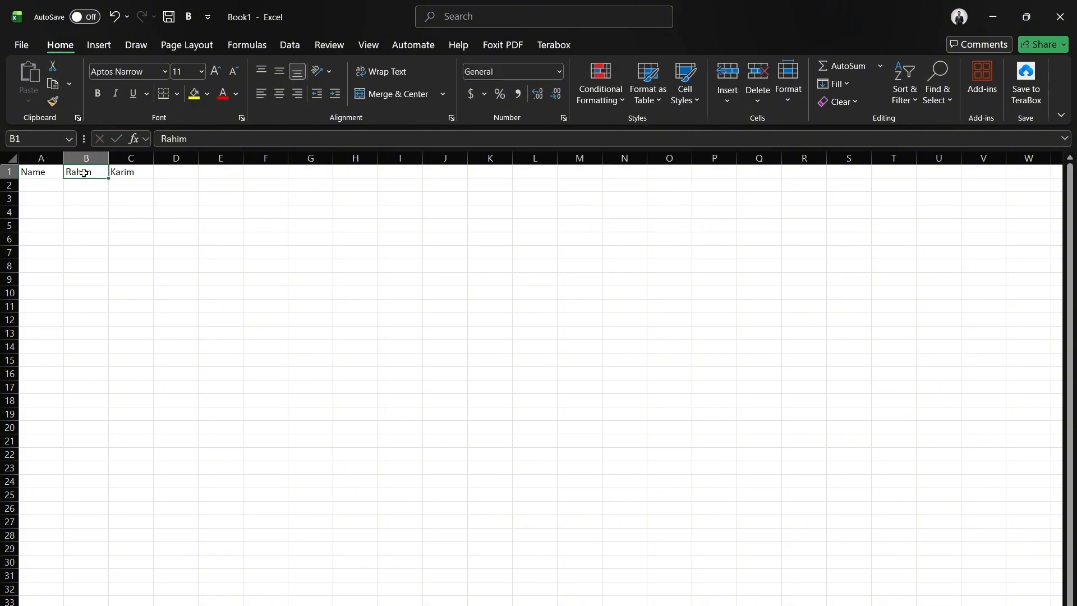
{"action": "double_click", "coordinate": [85, 173]}
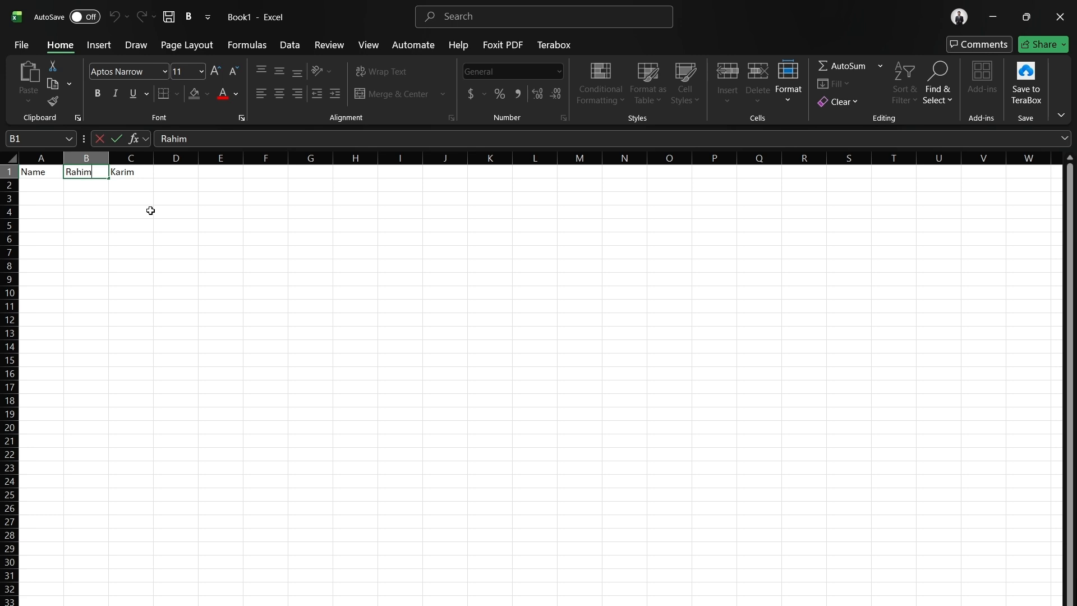
{"action": "key", "text": "ctrl+Return"}
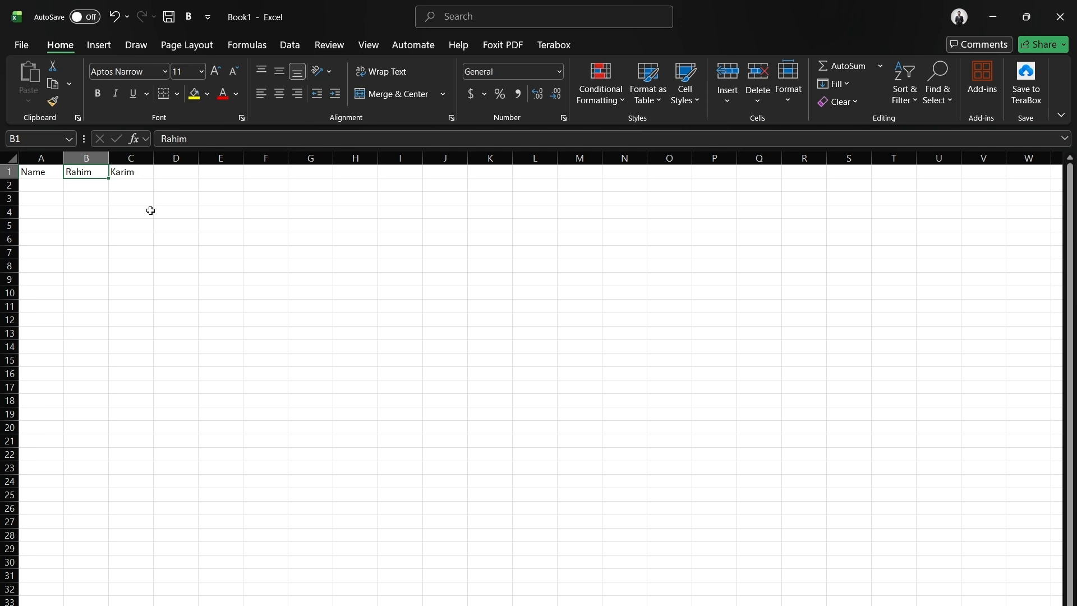
{"action": "left_click", "coordinate": [150, 210]}
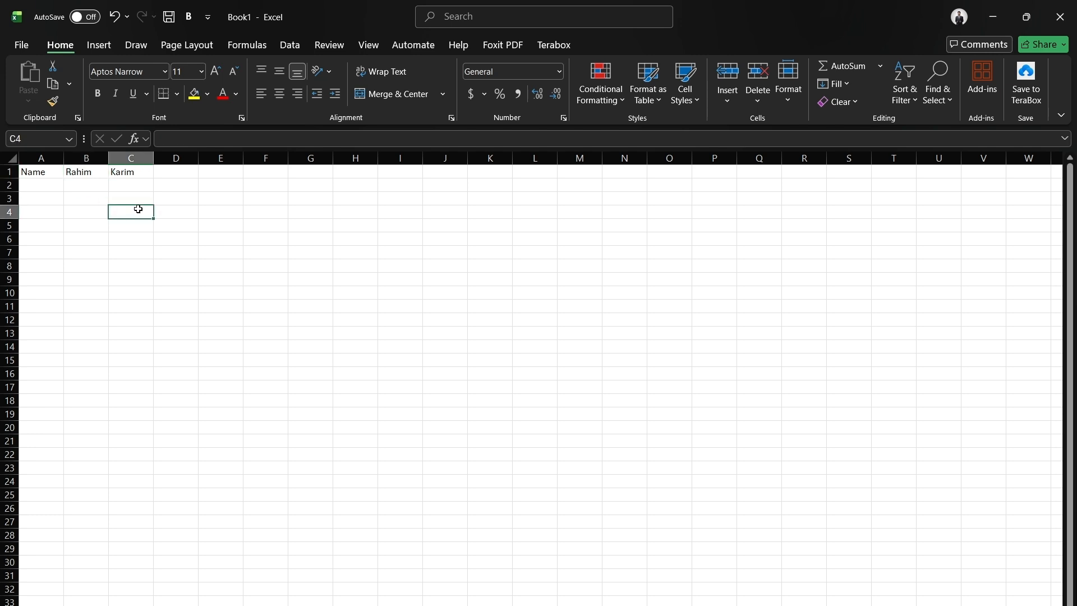
Select cells C1 and D1, then move the active cell down column D to row 4, across to column A and up to A1
{"action": "left_click", "coordinate": [126, 173]}
{"action": "left_click", "coordinate": [172, 175]}
{"action": "key", "text": "Down"}
{"action": "key", "text": "Down"}
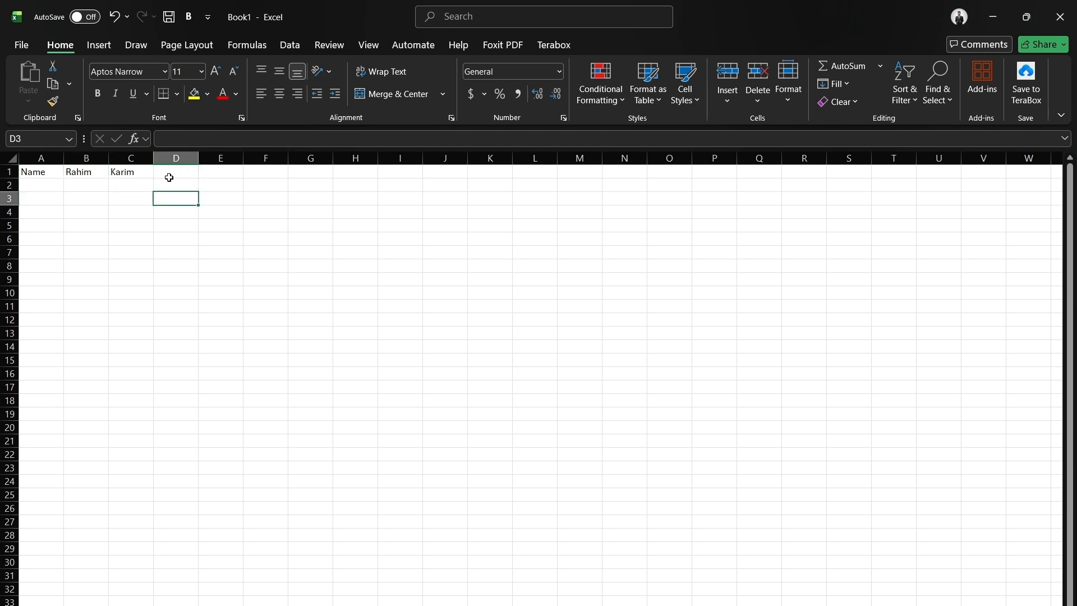
{"action": "key", "text": "Down"}
{"action": "key", "text": "Left"}
{"action": "key", "text": "Left"}
{"action": "key", "text": "Left"}
{"action": "key", "text": "Up"}
{"action": "key", "text": "Up"}
{"action": "key", "text": "Up"}
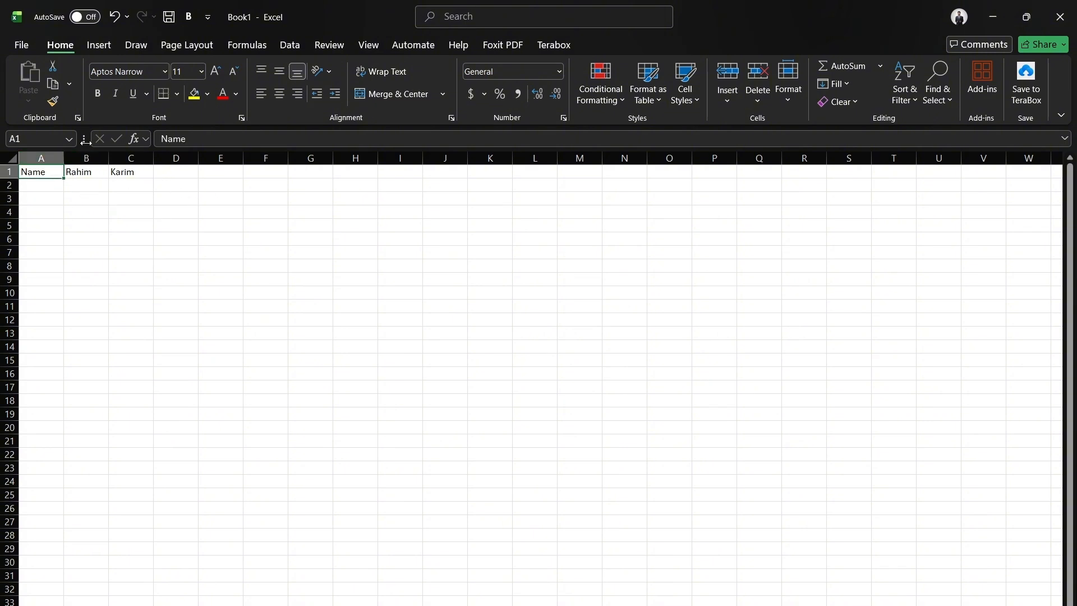
Select cells A1, B1 and C1 together, try centering their text and undo the alignment change
{"action": "left_click", "coordinate": [87, 175], "text": "ctrl"}
{"action": "left_click", "coordinate": [111, 176], "text": "ctrl"}
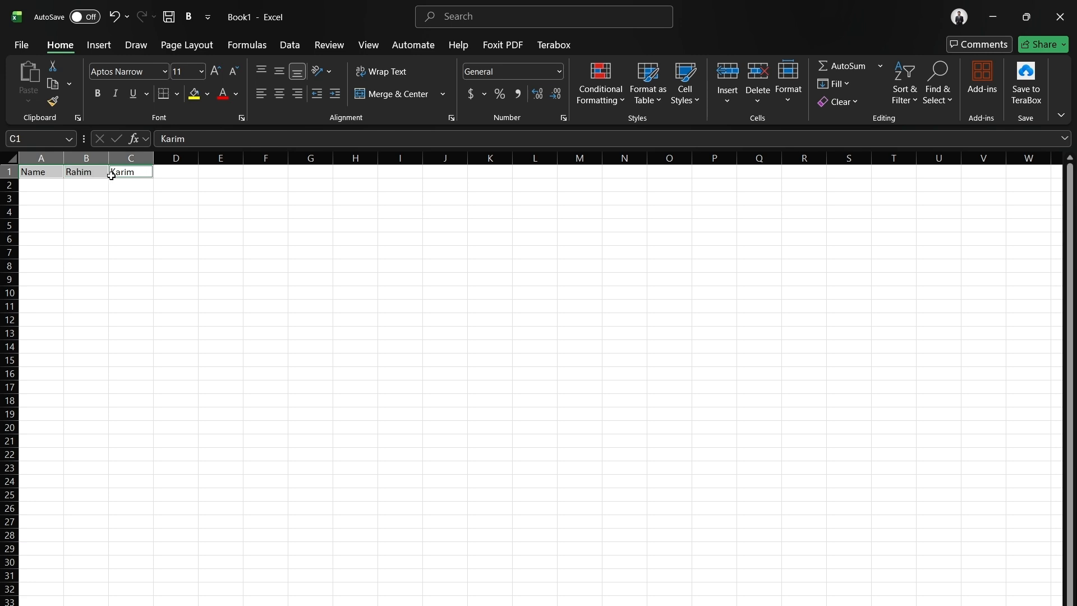
{"action": "left_click", "coordinate": [276, 102]}
{"action": "key", "text": "ctrl+z"}
{"action": "left_click", "coordinate": [191, 223]}
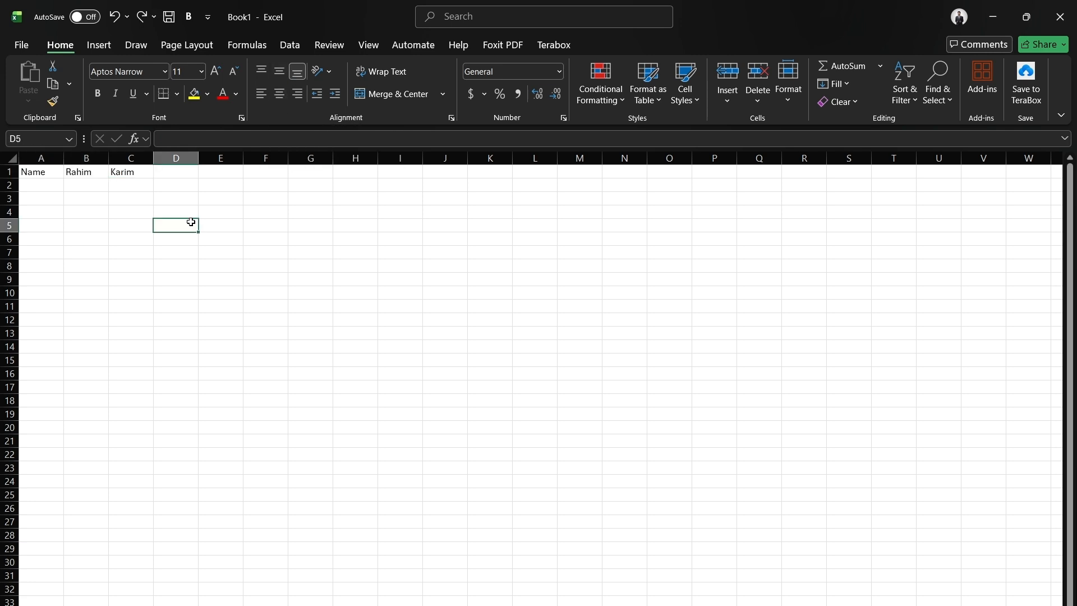
Select the range A1:C1 and make its text bold
{"action": "left_click", "coordinate": [55, 170]}
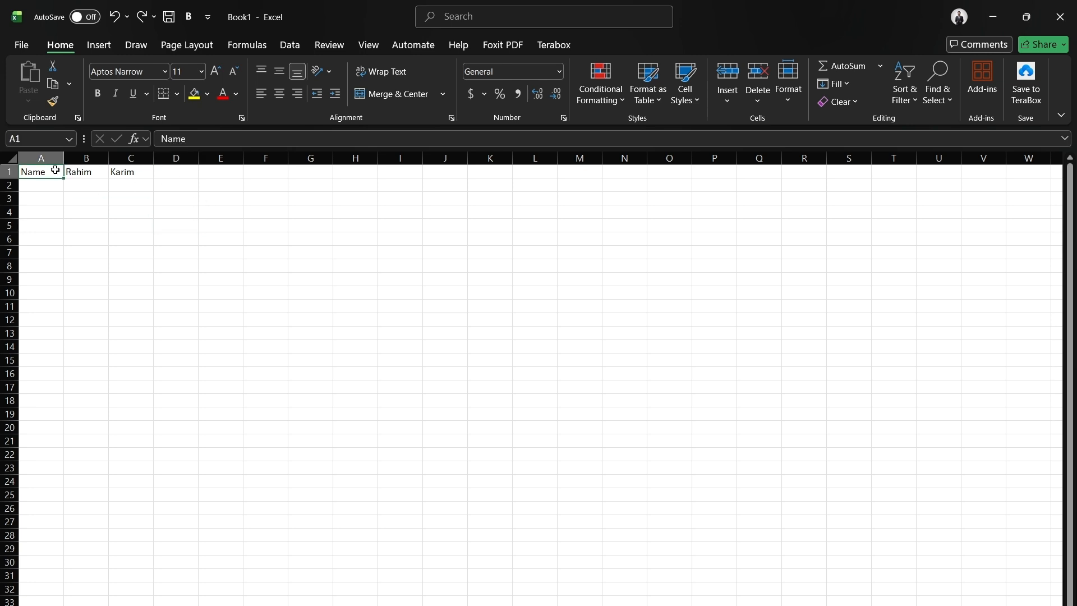
{"action": "left_click", "coordinate": [89, 173]}
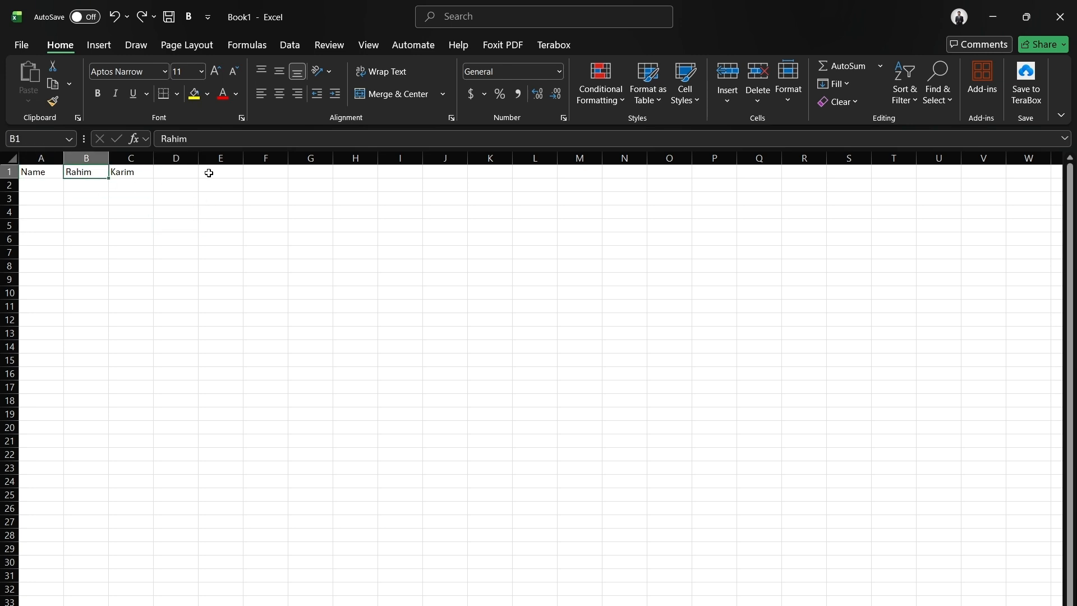
{"action": "key", "text": "Left"}
{"action": "key", "text": "shift+Right"}
{"action": "key", "text": "shift+Right"}
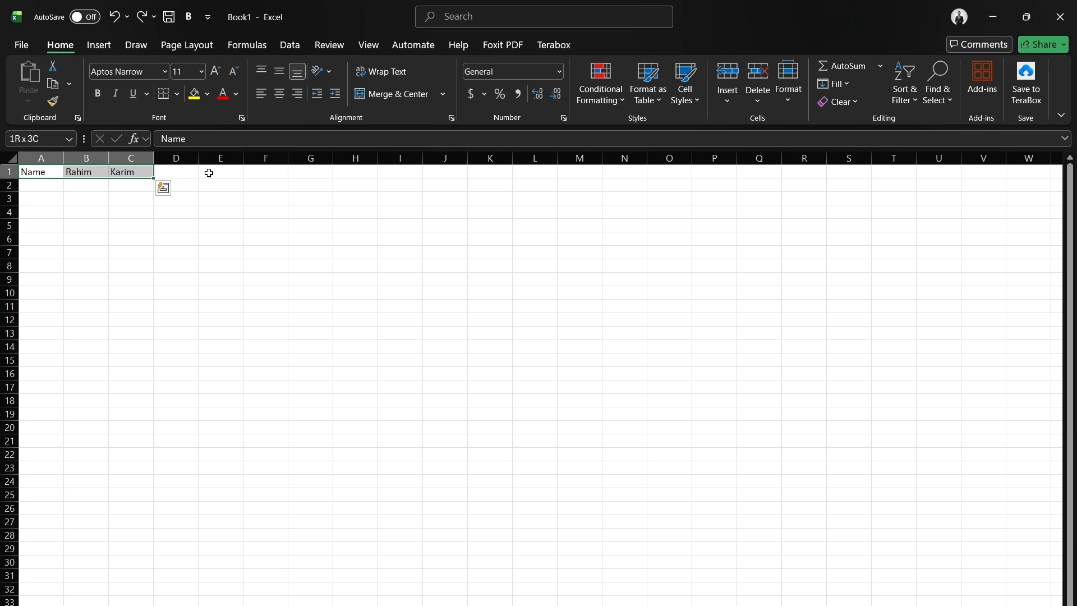
{"action": "left_click", "coordinate": [98, 93]}
Set the font of the selected cells A1:C1 to ADLaM Display
{"action": "left_click", "coordinate": [159, 71]}
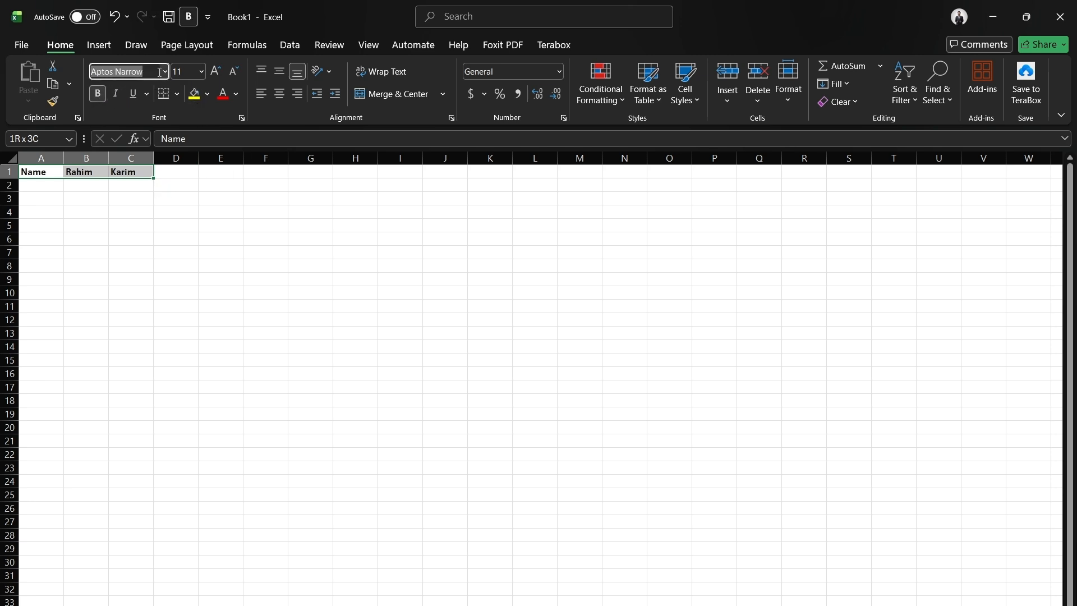
{"action": "left_click", "coordinate": [164, 72]}
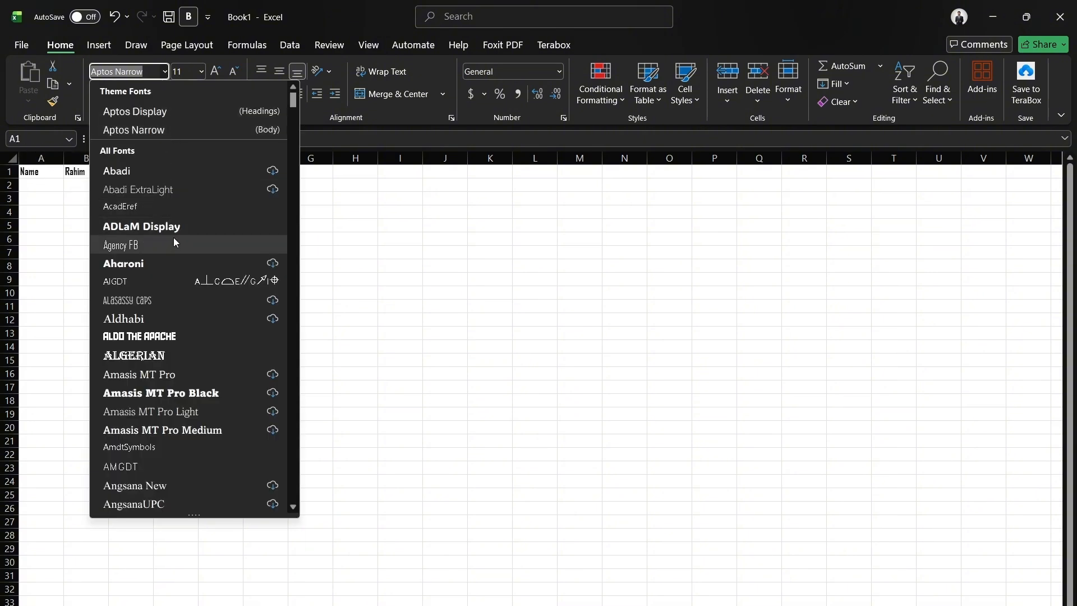
{"action": "left_click", "coordinate": [176, 228]}
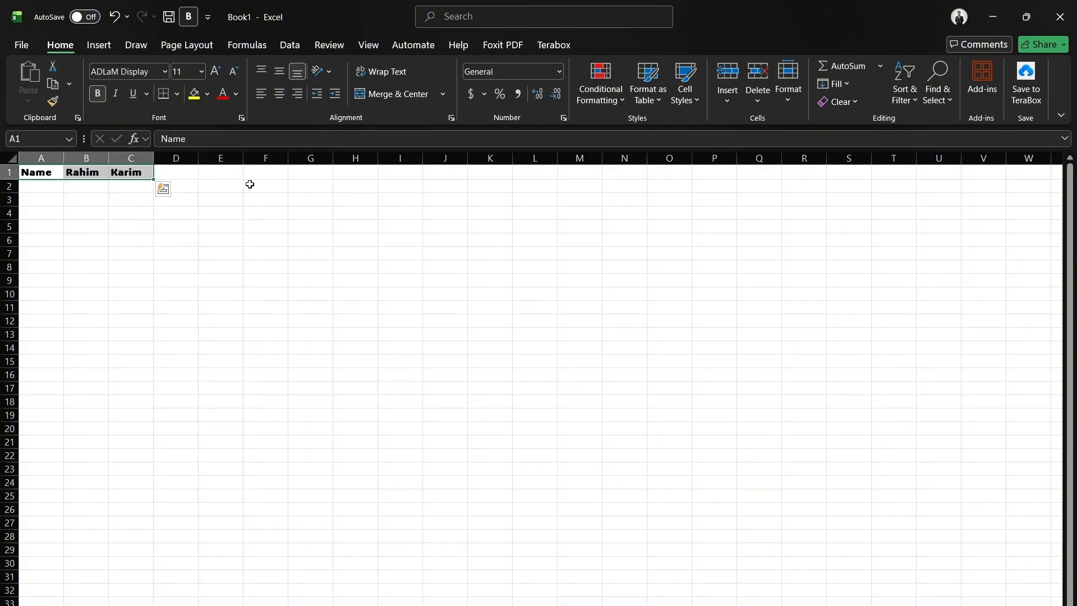
Fill cells A1:C1 with the standard light blue and set their font color to white
{"action": "left_click", "coordinate": [206, 100]}
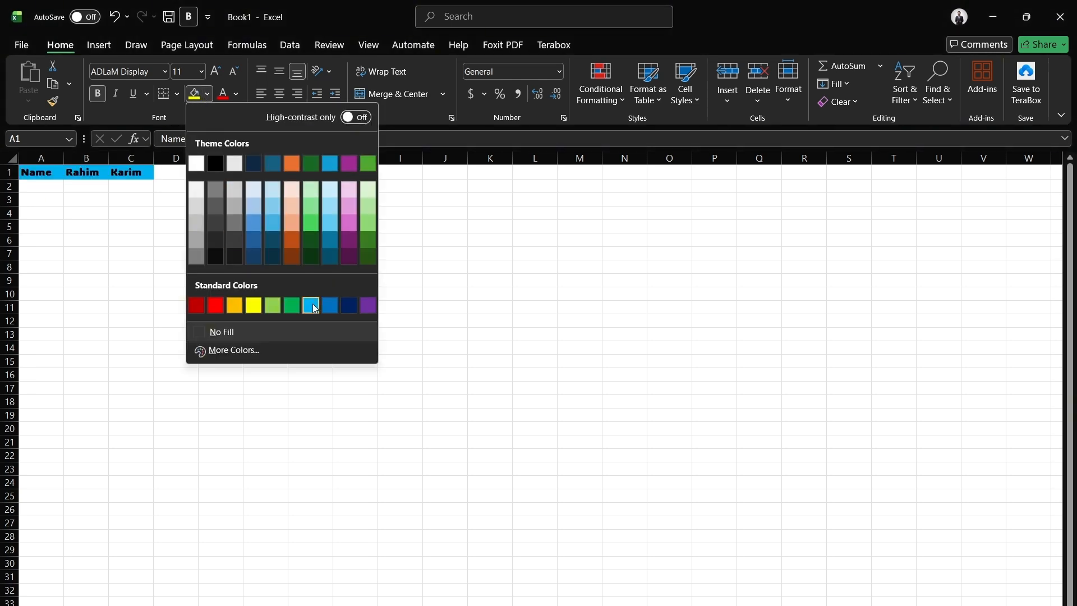
{"action": "left_click", "coordinate": [316, 309]}
{"action": "left_click", "coordinate": [236, 95]}
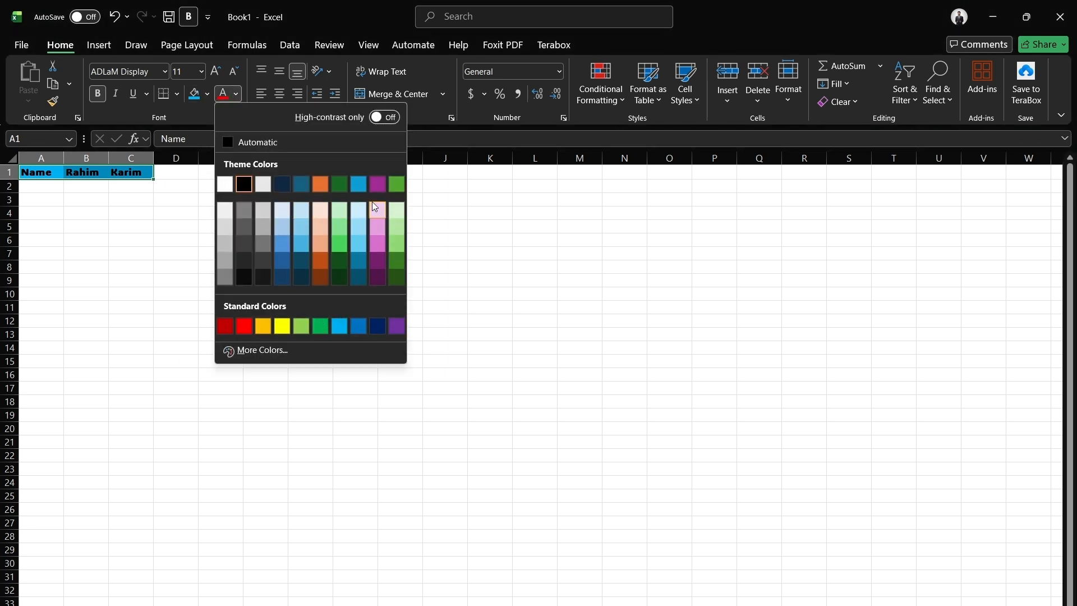
{"action": "left_click", "coordinate": [230, 189]}
{"action": "left_click", "coordinate": [254, 238]}
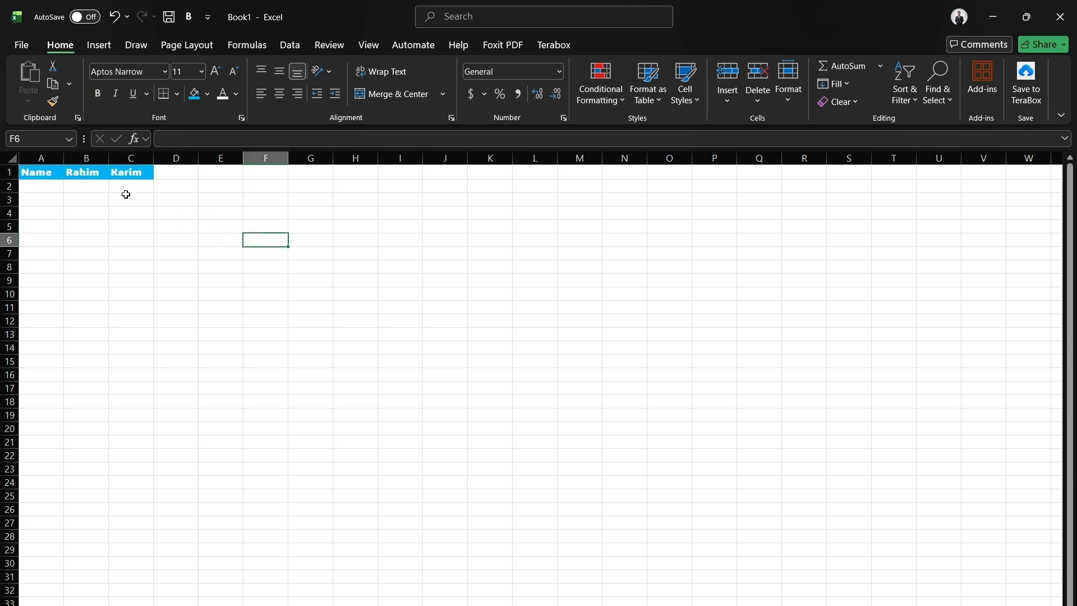
Widen column C to about four times its width and raise row 1 to about six times its height
{"action": "left_click", "coordinate": [144, 173]}
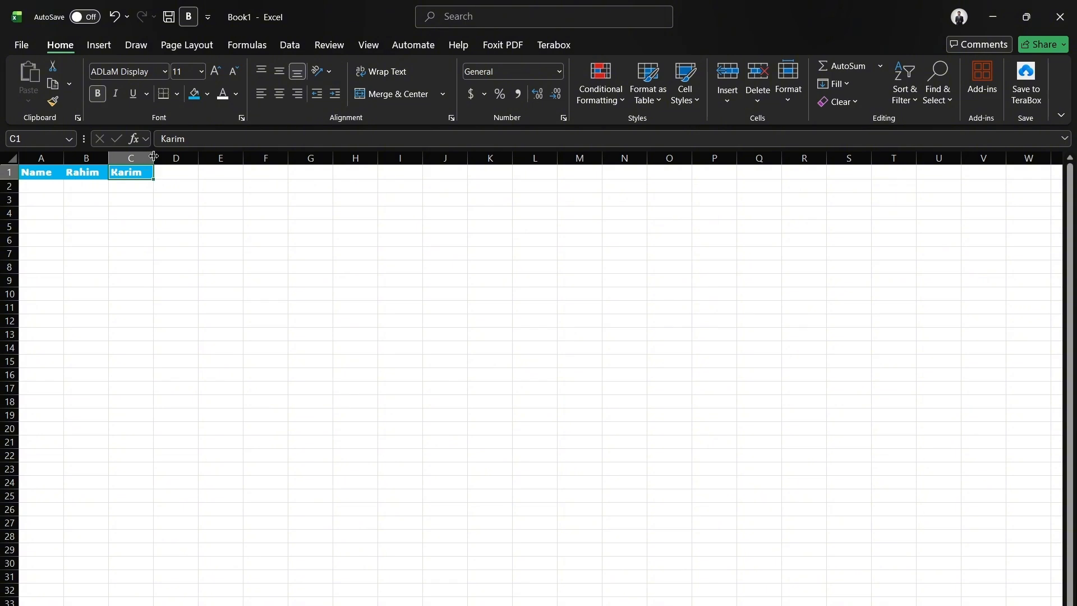
{"action": "left_click_drag", "start_coordinate": [153, 156], "coordinate": [303, 152]}
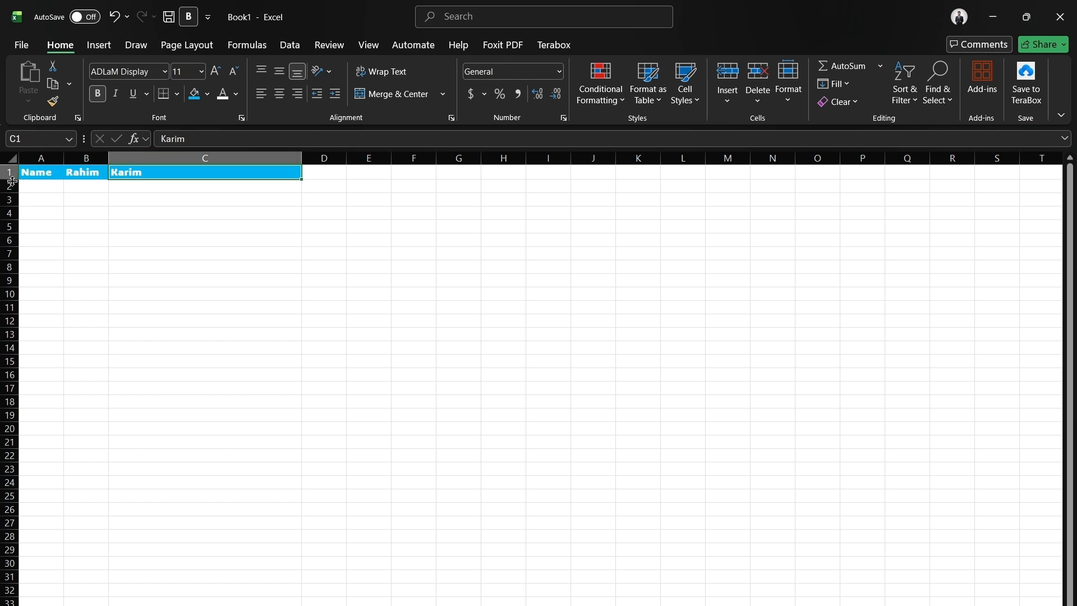
{"action": "left_click_drag", "start_coordinate": [12, 180], "coordinate": [11, 246]}
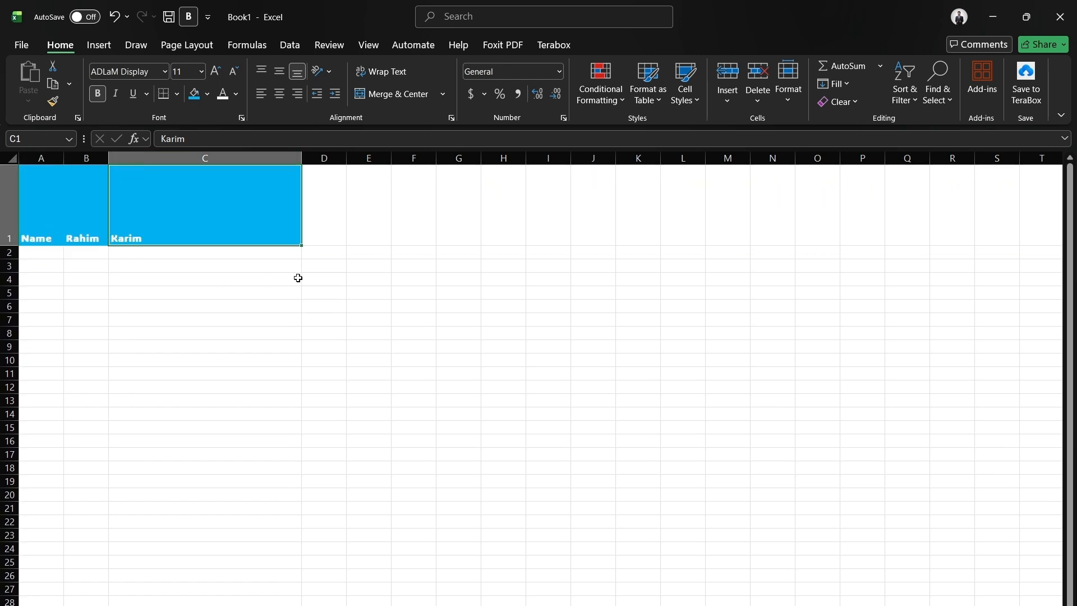
Undo the width change of column C and the height change of row 1
{"action": "key", "text": "ctrl+z"}
{"action": "key", "text": "ctrl+z"}
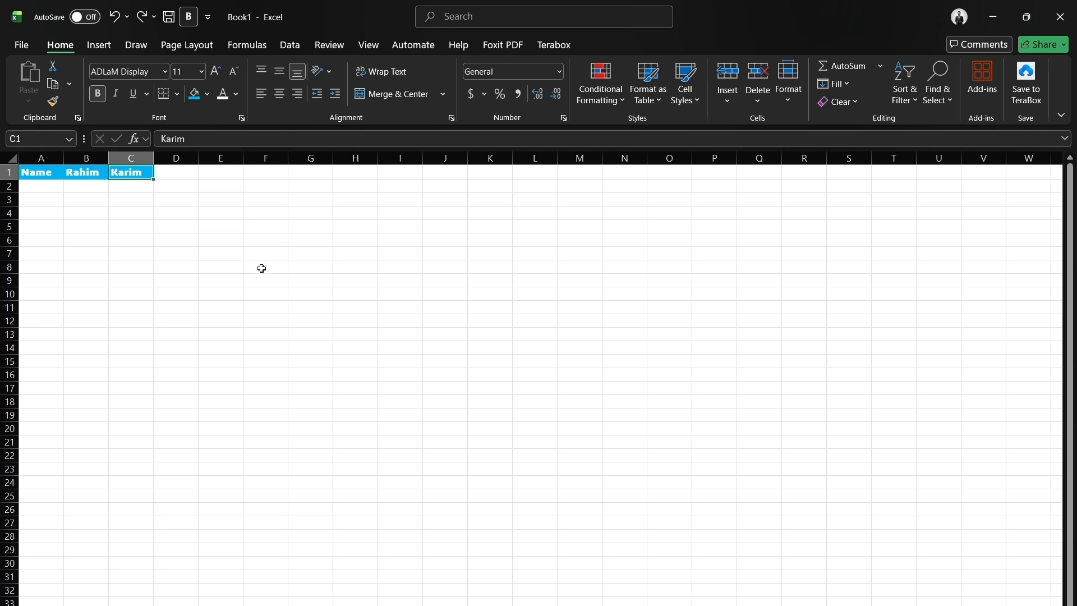
Select the range A1:C1 and center its text horizontally
{"action": "left_click", "coordinate": [37, 174]}
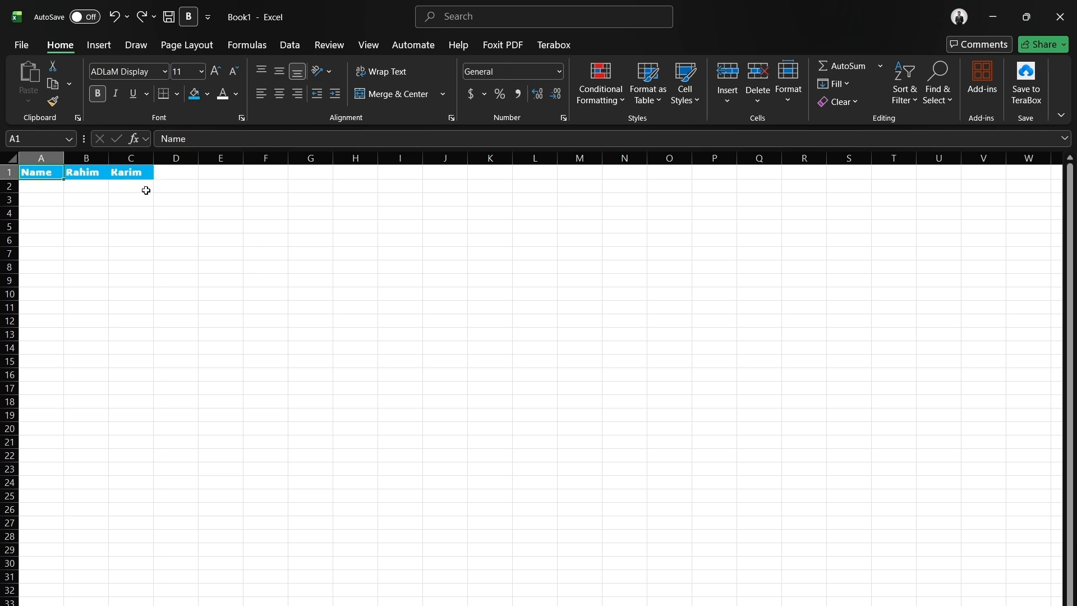
{"action": "key", "text": "shift+Right"}
{"action": "key", "text": "shift+Right"}
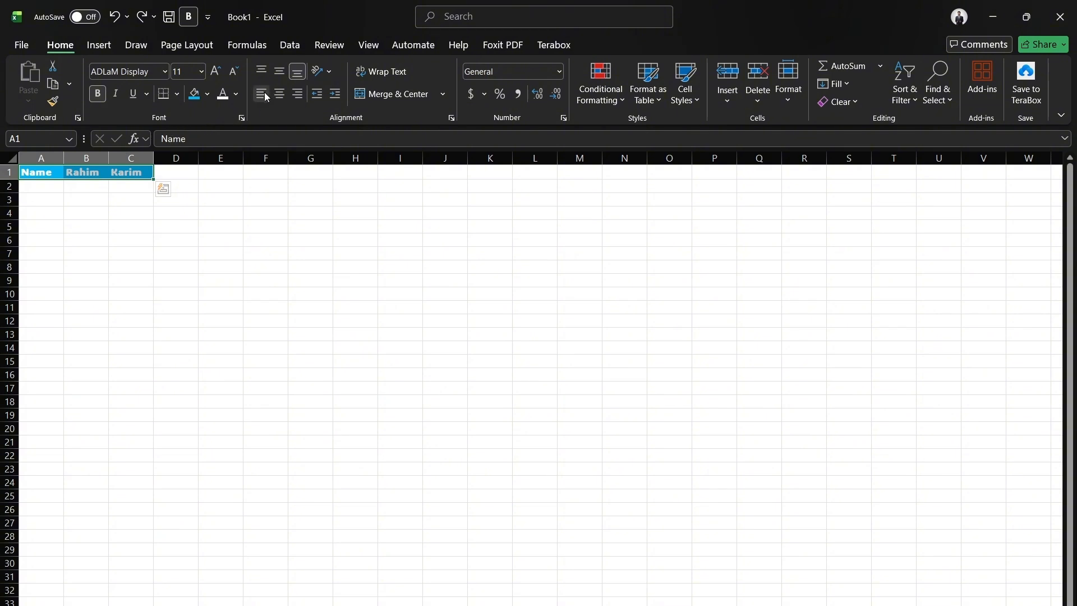
{"action": "left_click", "coordinate": [280, 100]}
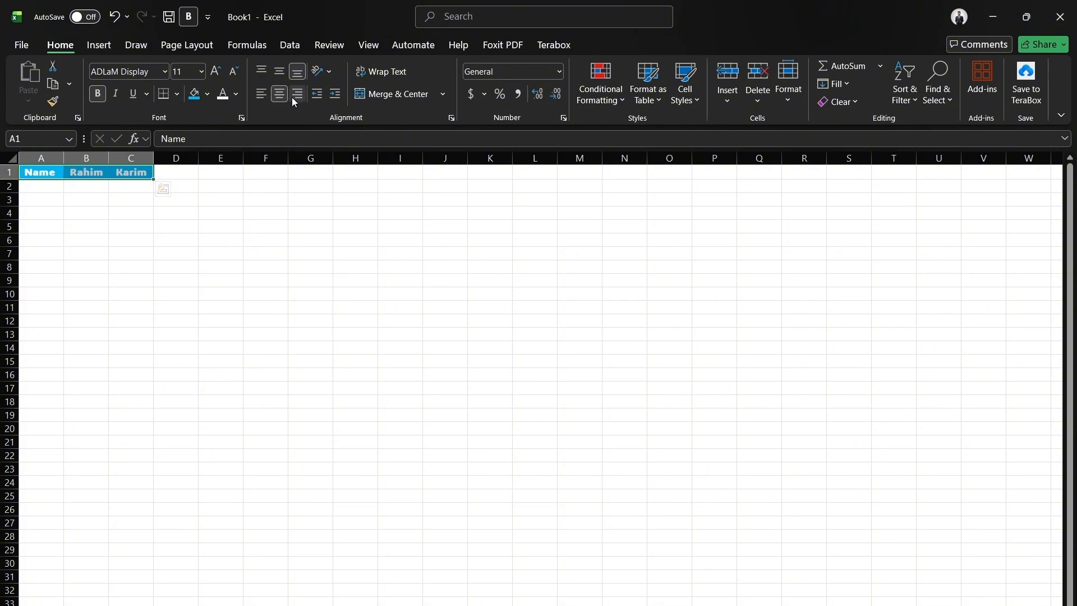
{"action": "left_click", "coordinate": [292, 98]}
{"action": "left_click", "coordinate": [279, 93]}
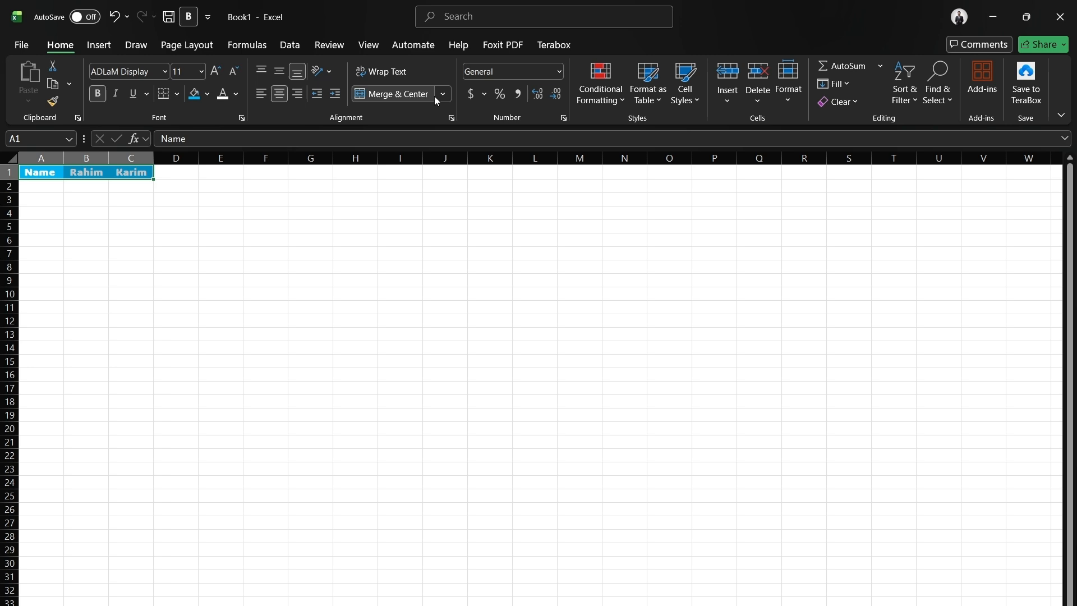
Turn on text wrapping for cells A1:C1 and deselect them
{"action": "left_click", "coordinate": [402, 83]}
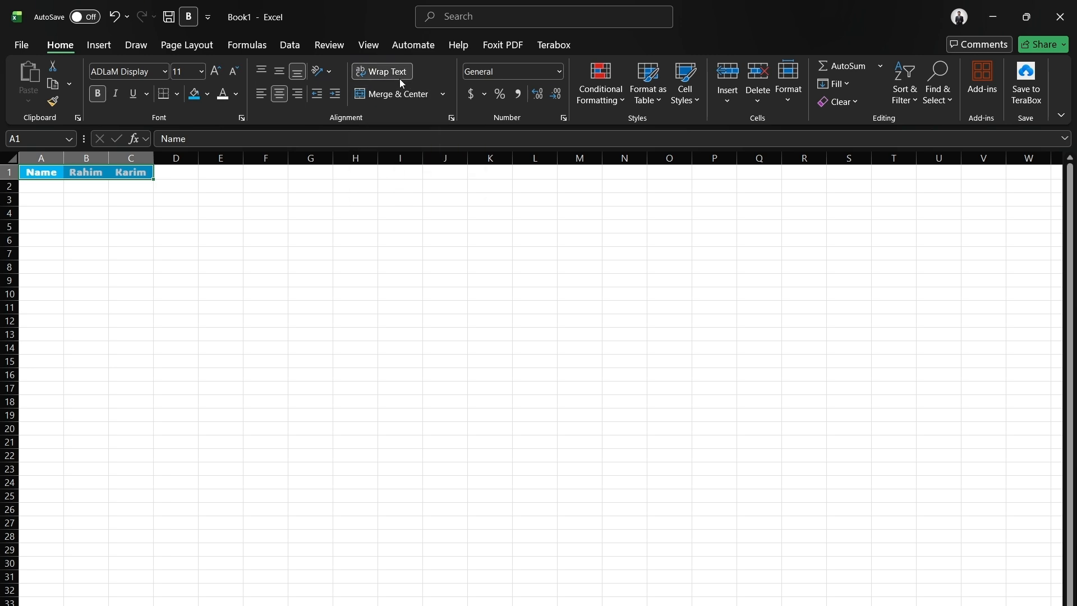
{"action": "left_click", "coordinate": [65, 222]}
{"action": "left_click", "coordinate": [35, 172]}
{"action": "left_click", "coordinate": [173, 209]}
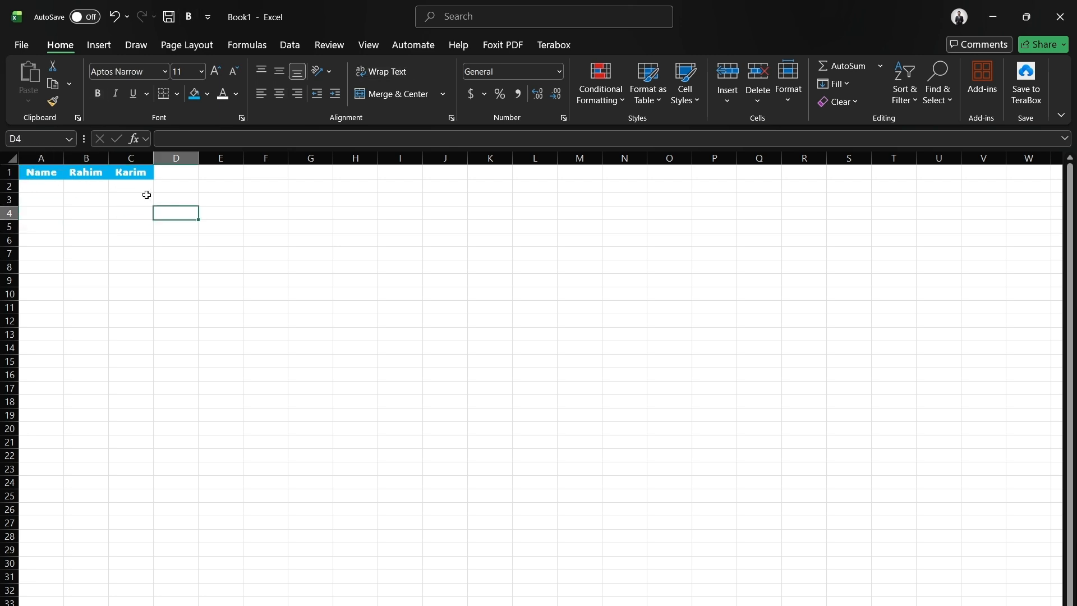
Select cells A1, B1 and C1 one after another as a multiple selection and magnify the sheet around them
{"action": "left_click", "coordinate": [142, 173]}
{"action": "left_click", "coordinate": [41, 177]}
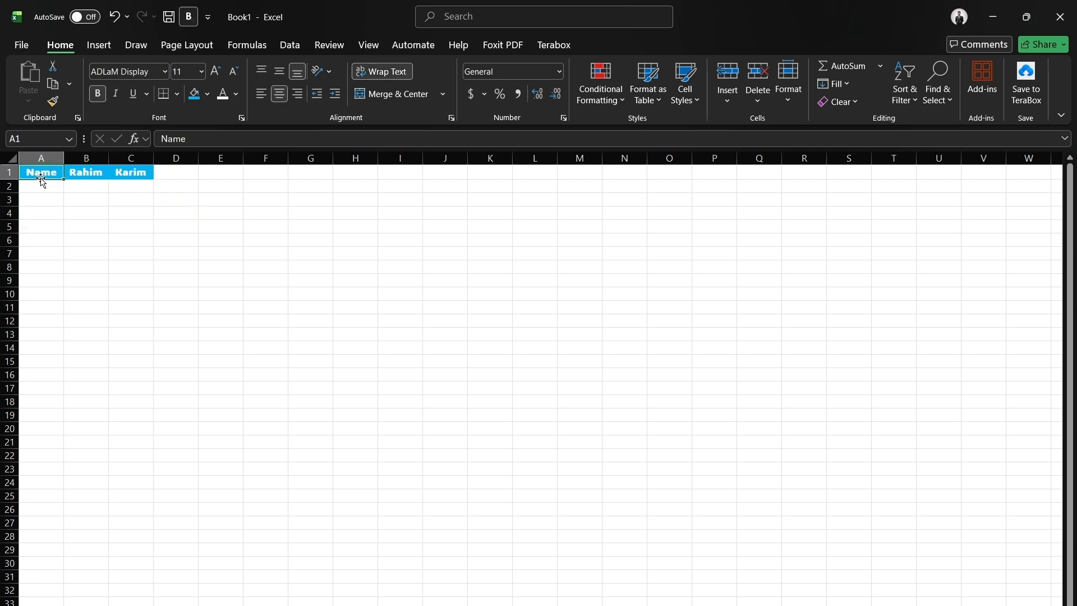
{"action": "left_click", "coordinate": [73, 175], "text": "ctrl"}
{"action": "left_click", "coordinate": [121, 171], "text": "ctrl"}
{"action": "scroll", "coordinate": [45, 175], "scroll_direction": "up", "scroll_amount": 7}
{"action": "scroll", "coordinate": [45, 175], "scroll_direction": "up", "scroll_amount": 4}
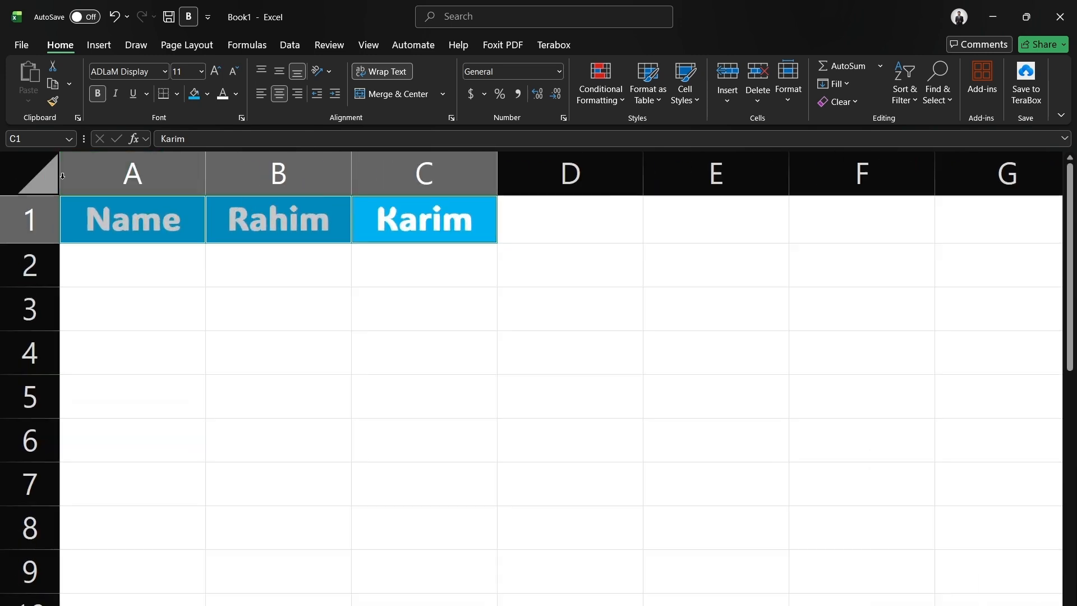
{"action": "left_click", "coordinate": [279, 235]}
{"action": "left_click", "coordinate": [123, 252]}
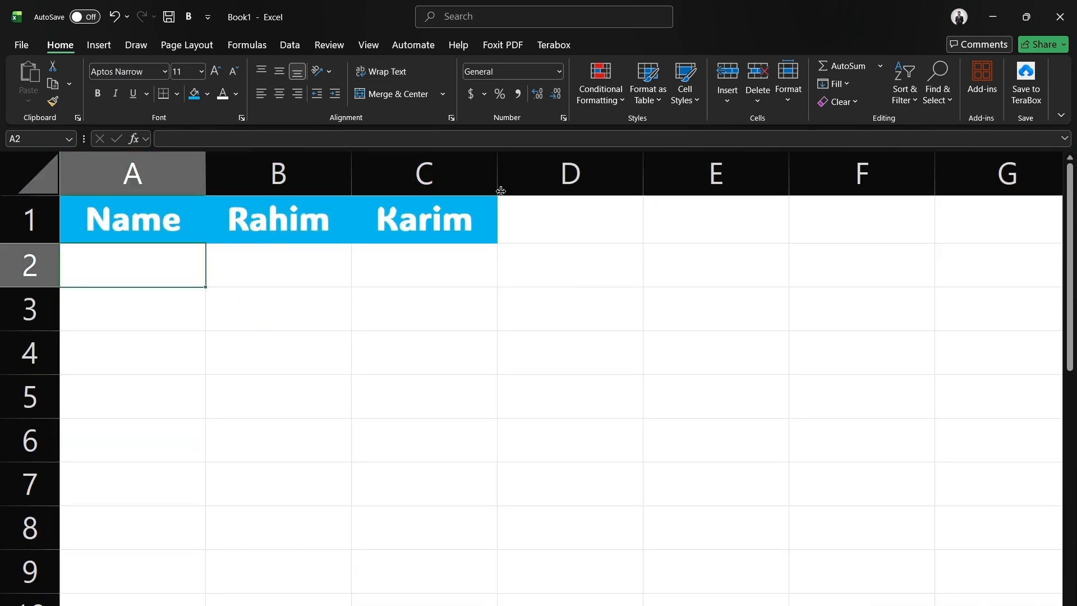
Try to merge and center cells C1, B1 and A1 after selecting them individually
{"action": "left_click", "coordinate": [457, 215]}
{"action": "left_click", "coordinate": [320, 227], "text": "ctrl"}
{"action": "left_click", "coordinate": [175, 226], "text": "ctrl"}
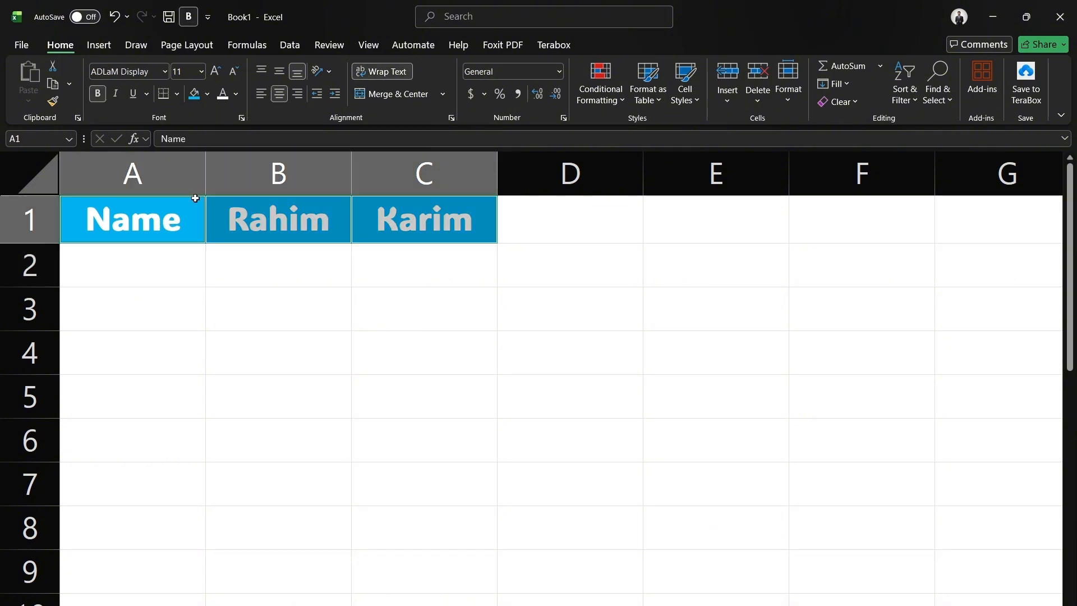
{"action": "left_click", "coordinate": [449, 93]}
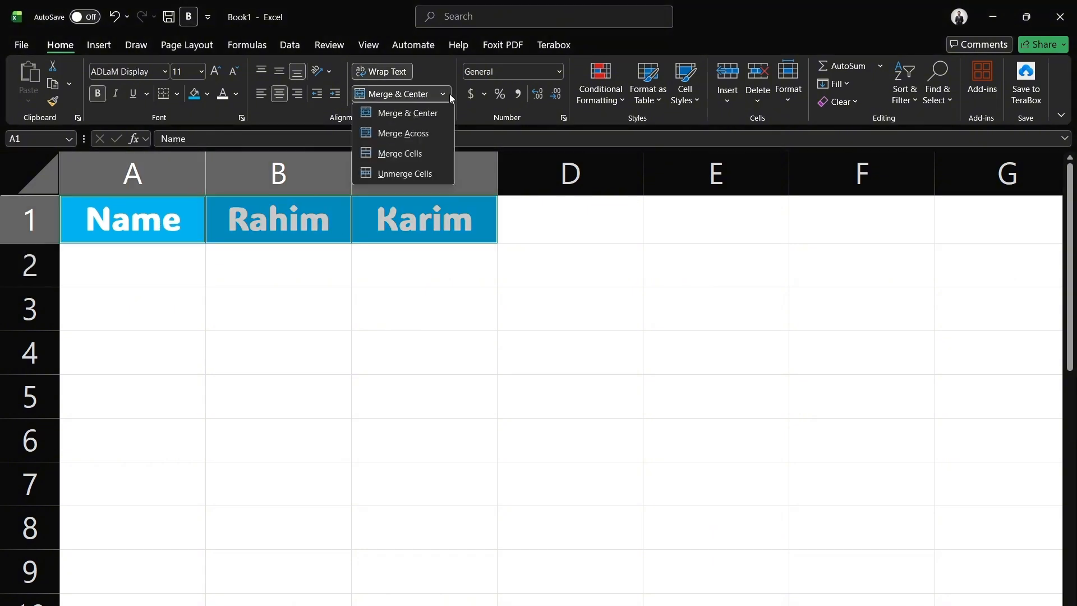
{"action": "left_click", "coordinate": [402, 121]}
{"action": "left_click", "coordinate": [334, 239]}
{"action": "left_click", "coordinate": [284, 264]}
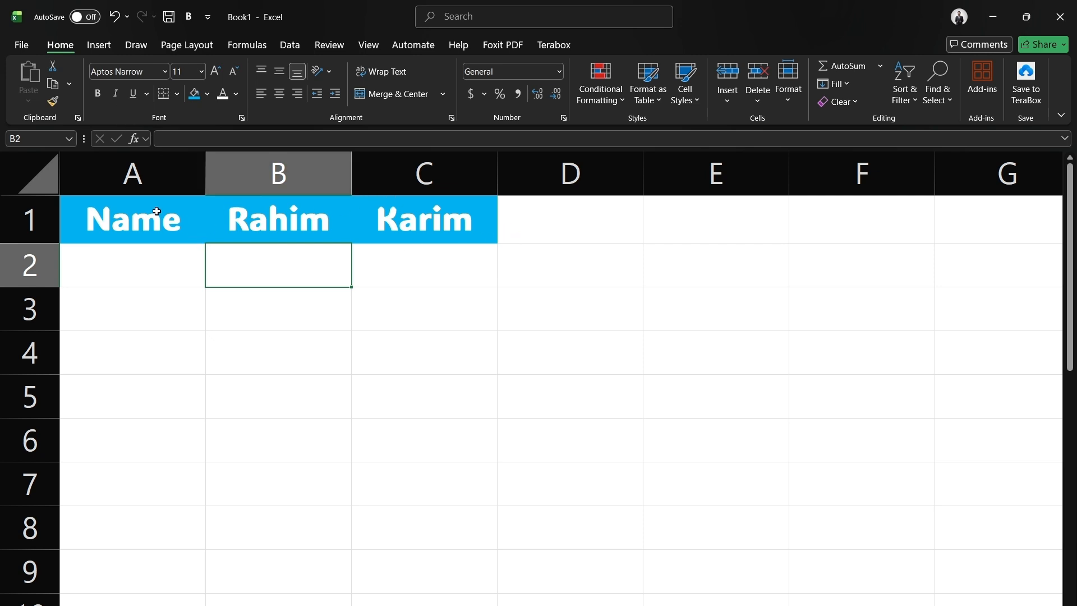
Toggle underlining on and off for cell A1, and raise its font size to 12 and back to 11
{"action": "key", "text": "ctrl+Home"}
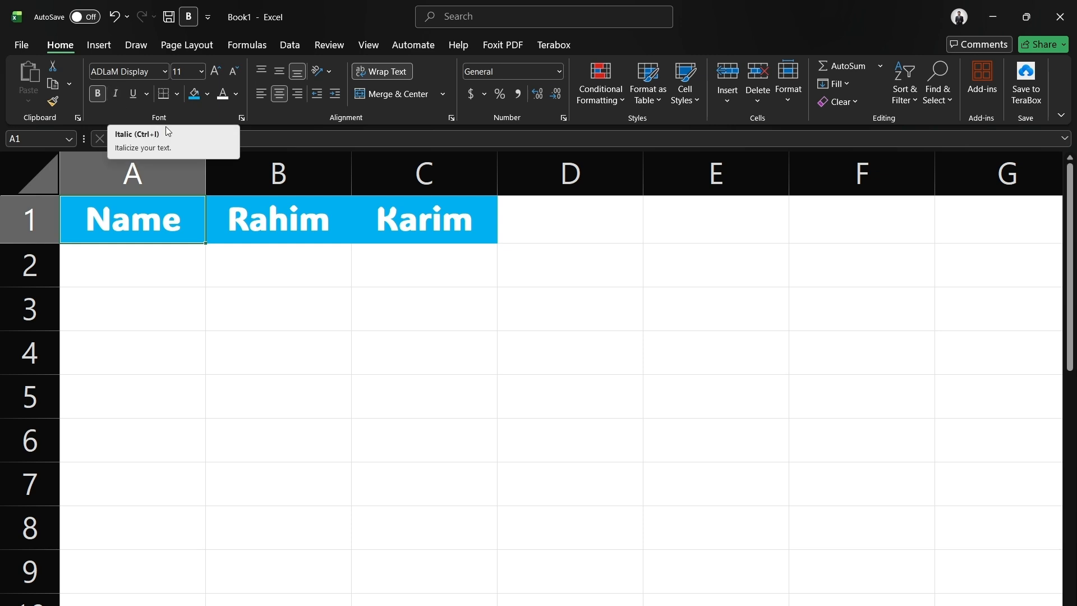
{"action": "left_click", "coordinate": [135, 93]}
{"action": "left_click", "coordinate": [135, 93]}
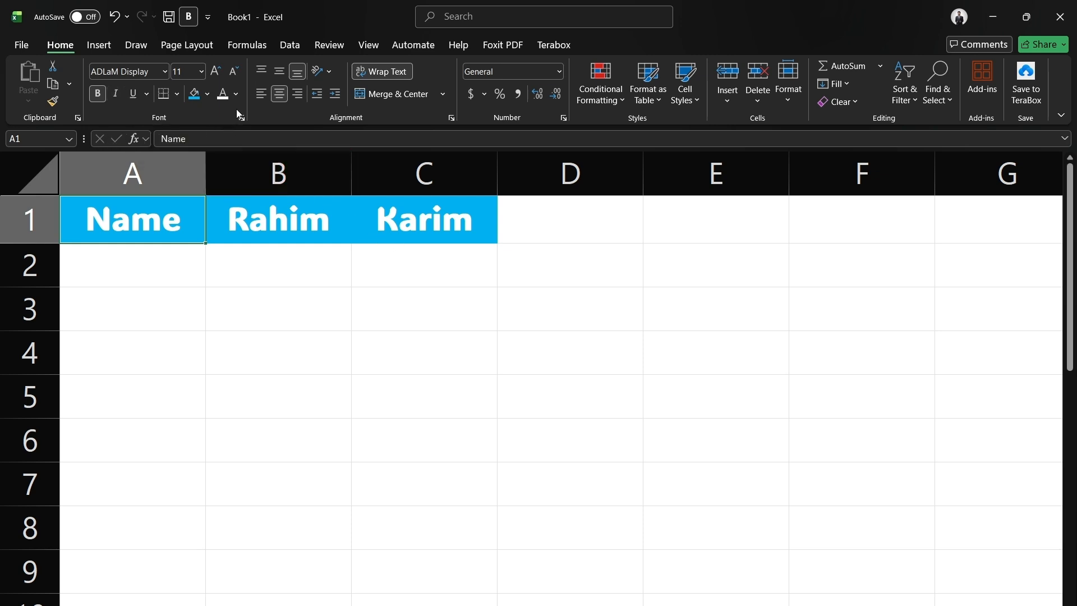
{"action": "left_click", "coordinate": [216, 73]}
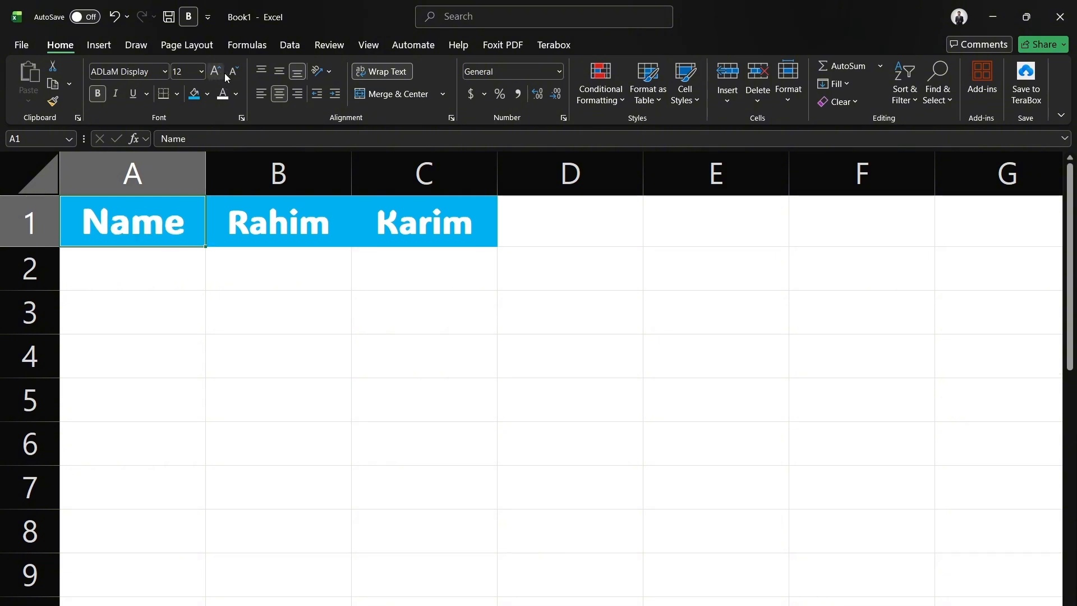
{"action": "left_click", "coordinate": [235, 73]}
{"action": "left_click", "coordinate": [400, 280]}
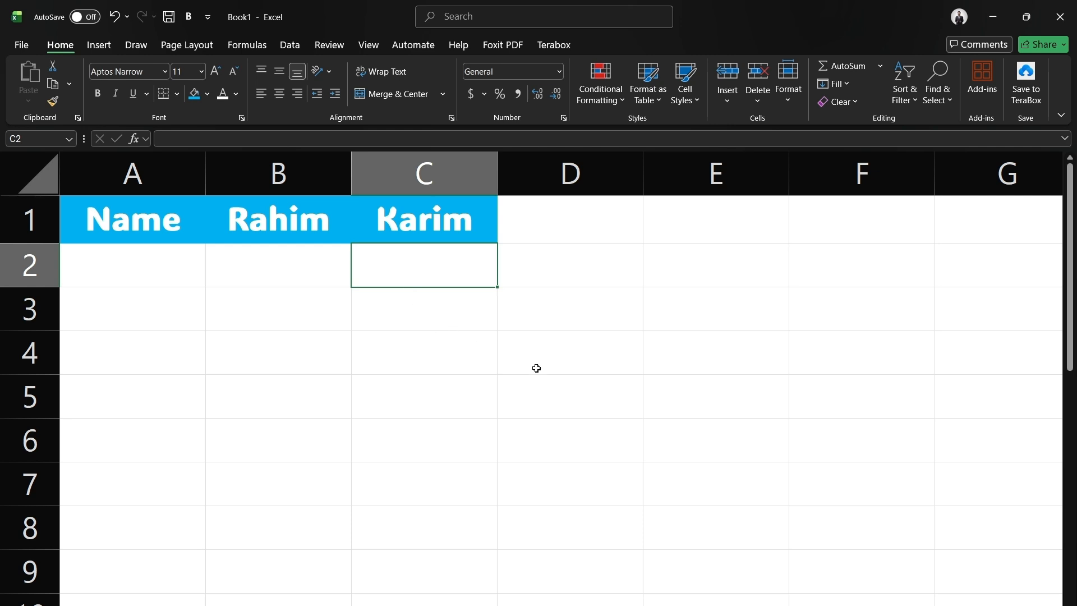
Look through the functions offered by AutoSum without inserting one
{"action": "scroll", "coordinate": [528, 372], "scroll_direction": "down", "scroll_amount": 2}
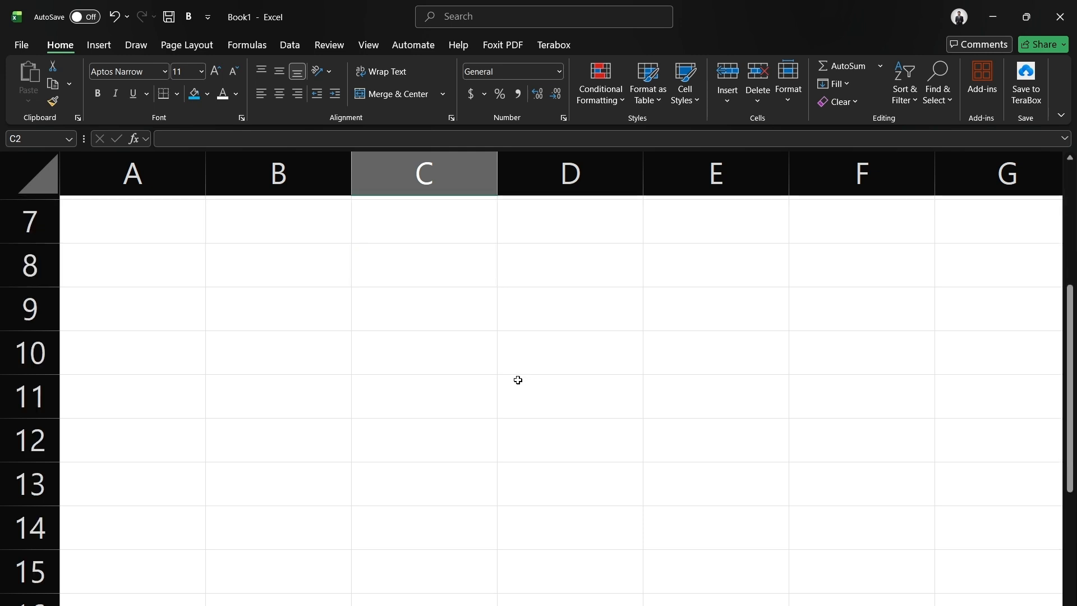
{"action": "scroll", "coordinate": [516, 379], "scroll_direction": "up", "scroll_amount": 2}
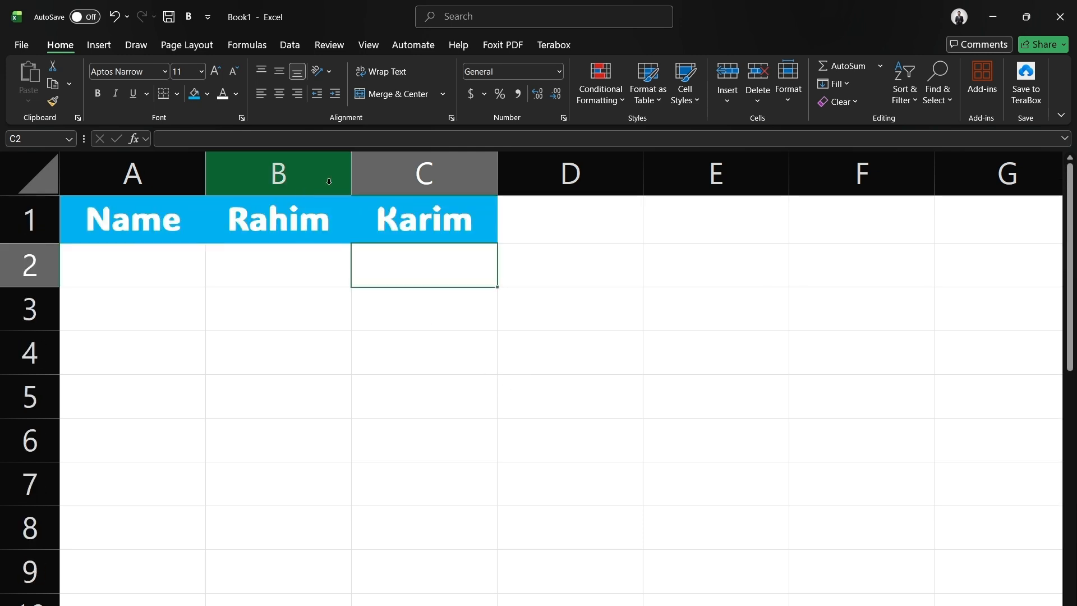
{"action": "left_click", "coordinate": [882, 67]}
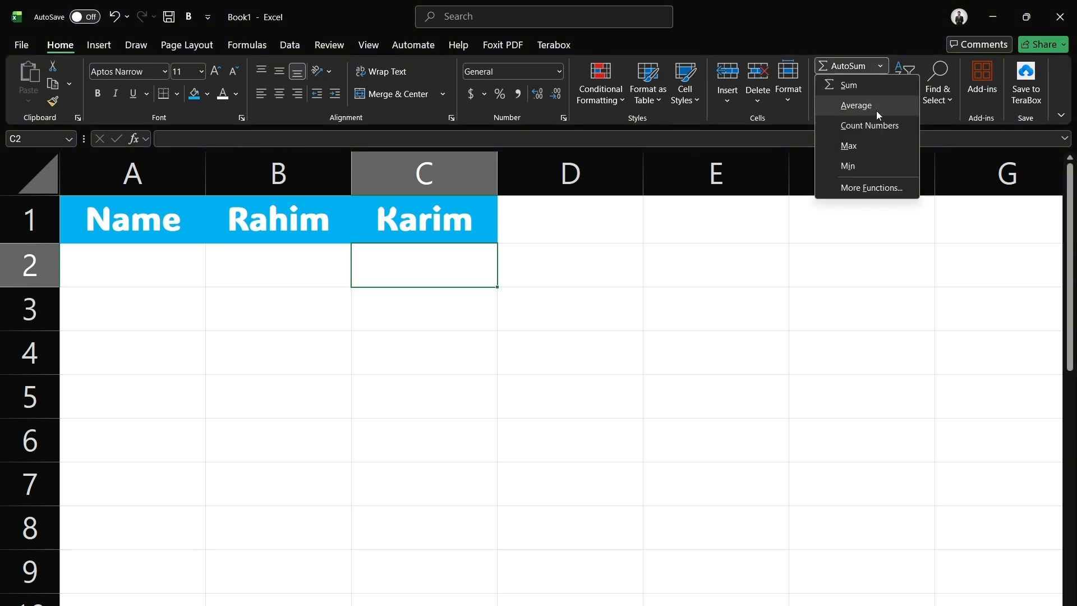
{"action": "left_click", "coordinate": [874, 32]}
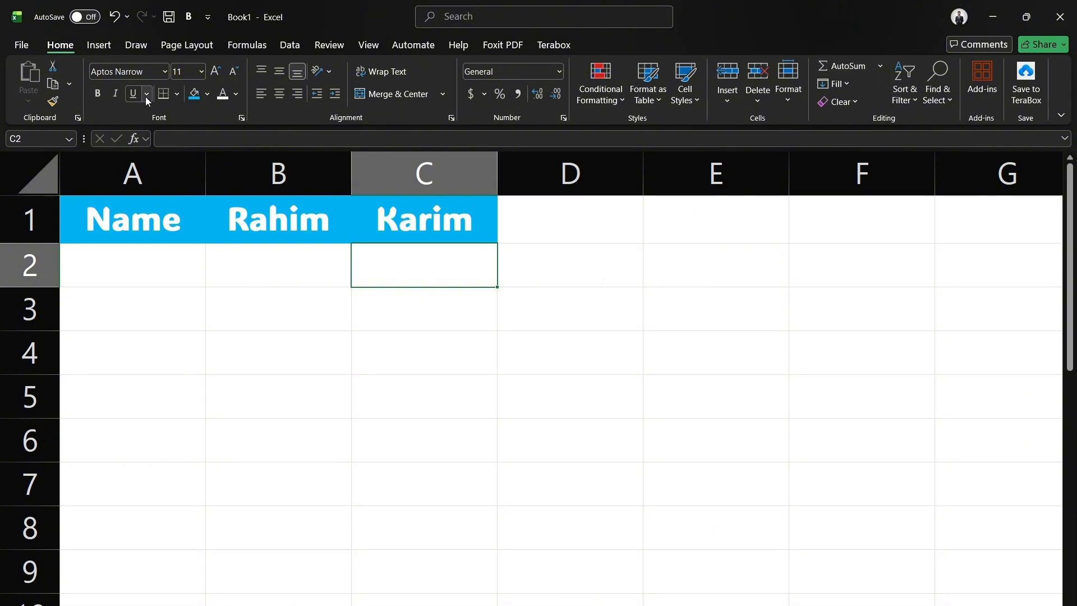
Look over the formula, insert and page layout commands, including the page margin presets
{"action": "left_click", "coordinate": [247, 45]}
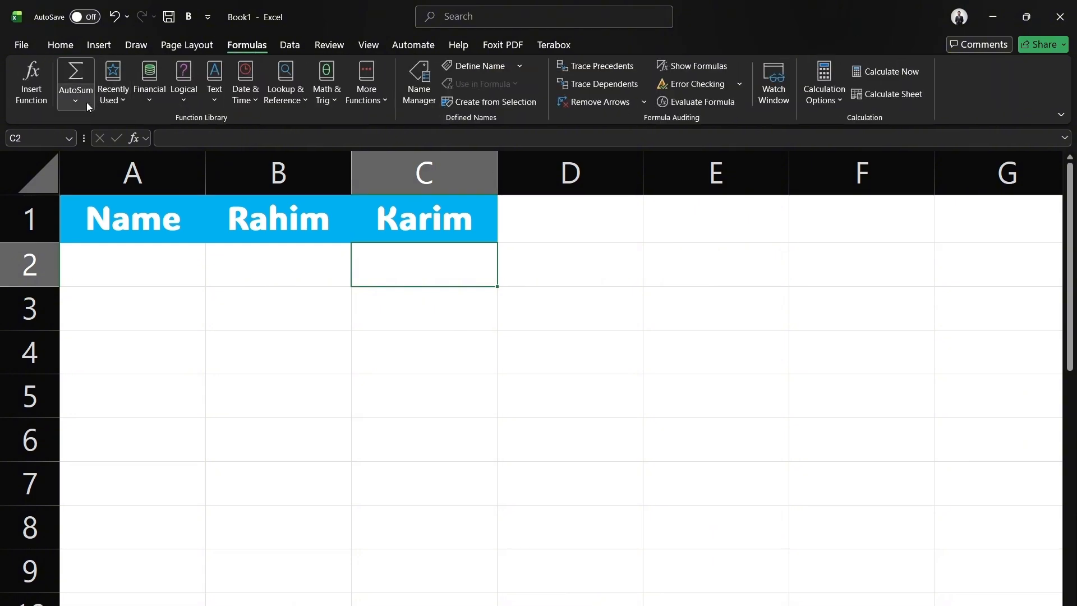
{"action": "left_click", "coordinate": [98, 45]}
{"action": "left_click", "coordinate": [192, 49]}
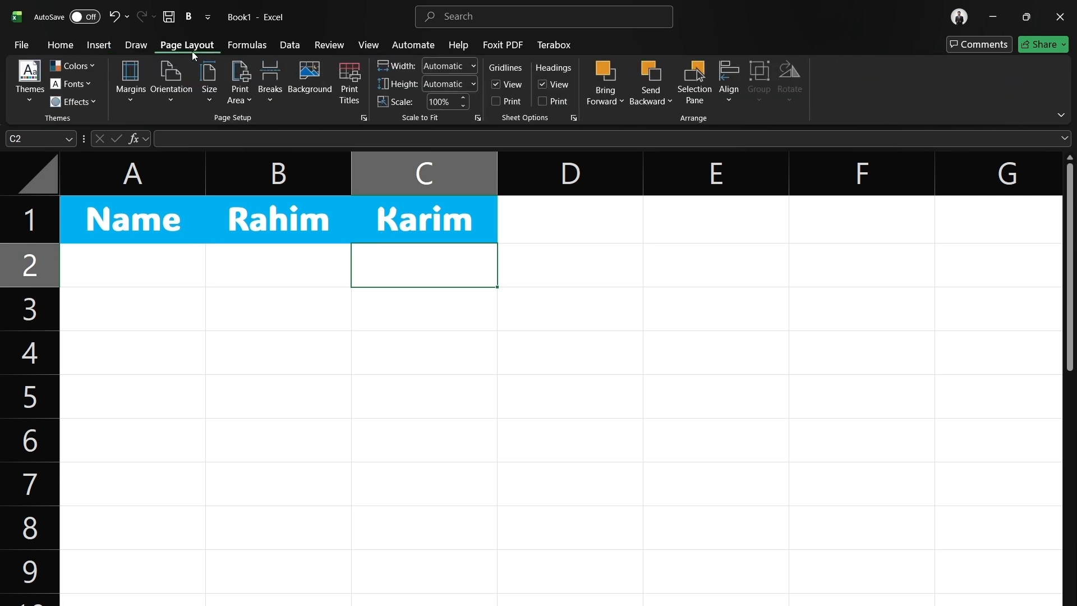
{"action": "left_click", "coordinate": [211, 102]}
{"action": "left_click", "coordinate": [159, 100]}
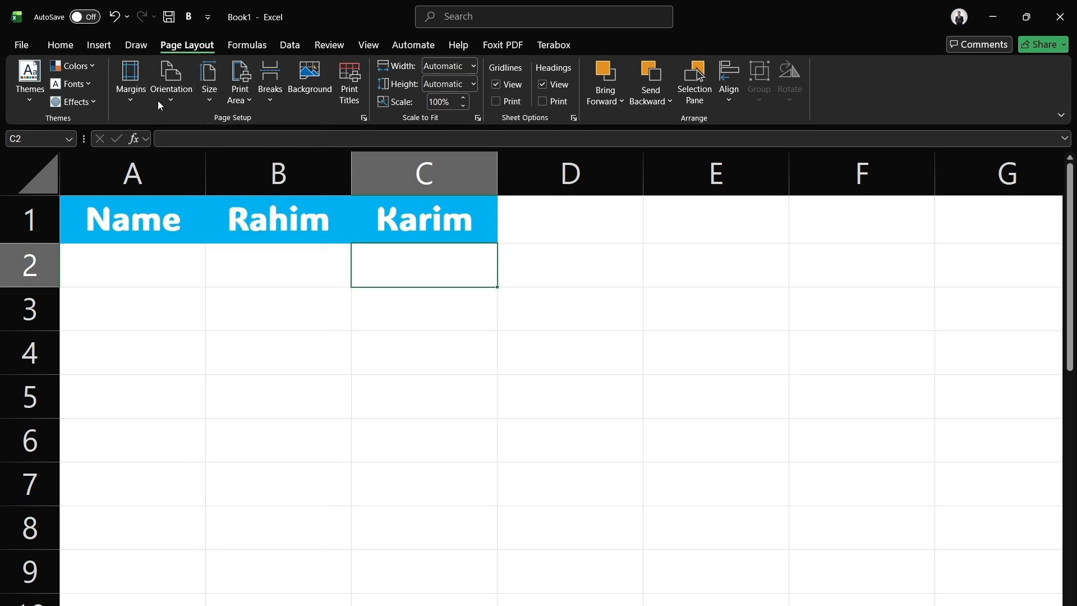
{"action": "left_click", "coordinate": [122, 104]}
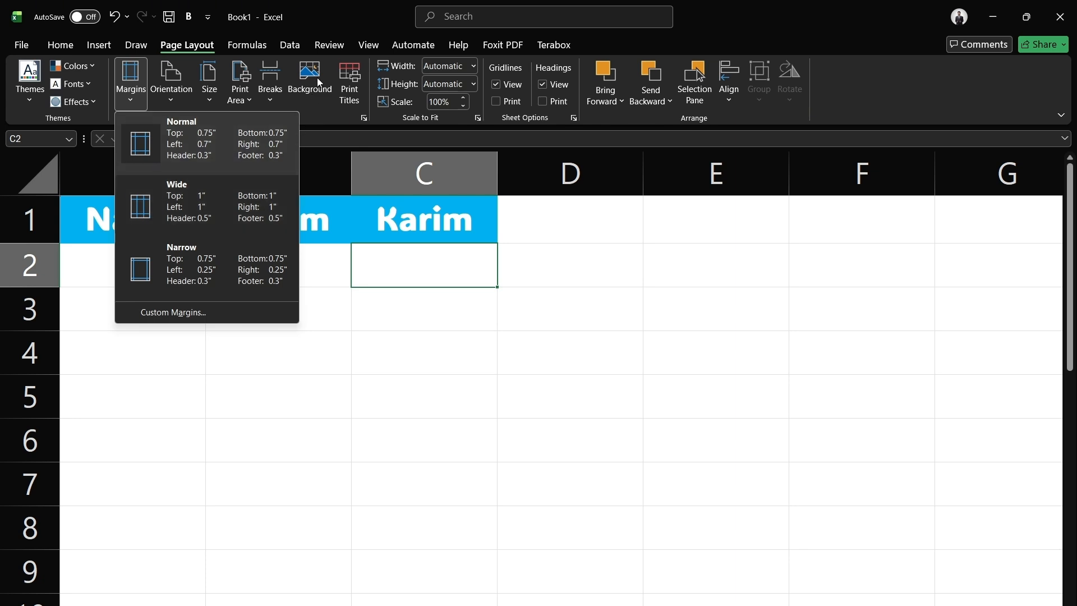
{"action": "left_click", "coordinate": [288, 9]}
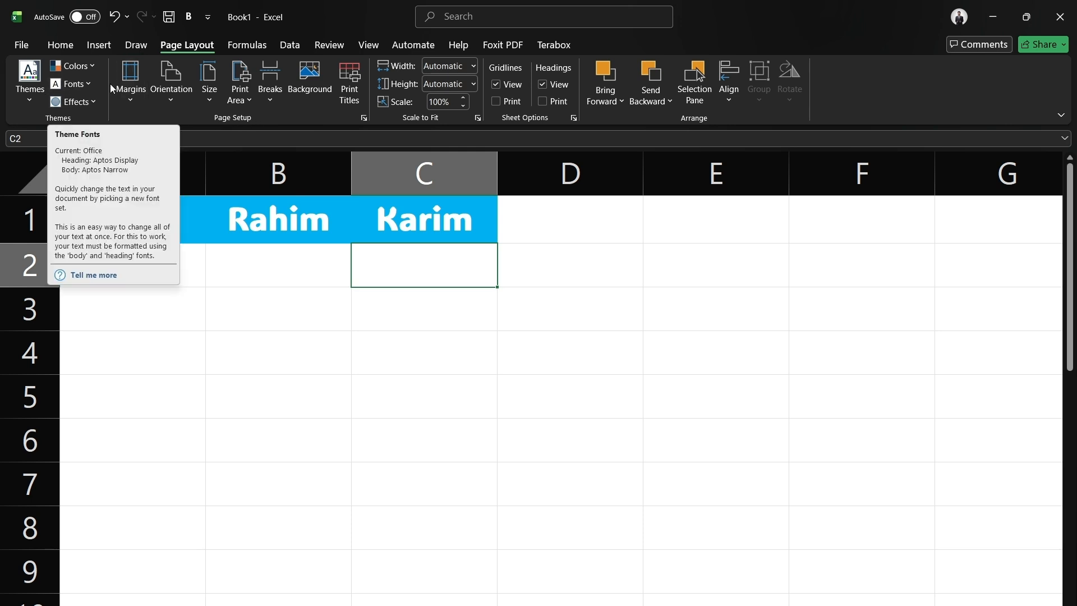
Review the function library and the data commands, and dismiss the data import tip
{"action": "left_click", "coordinate": [257, 46]}
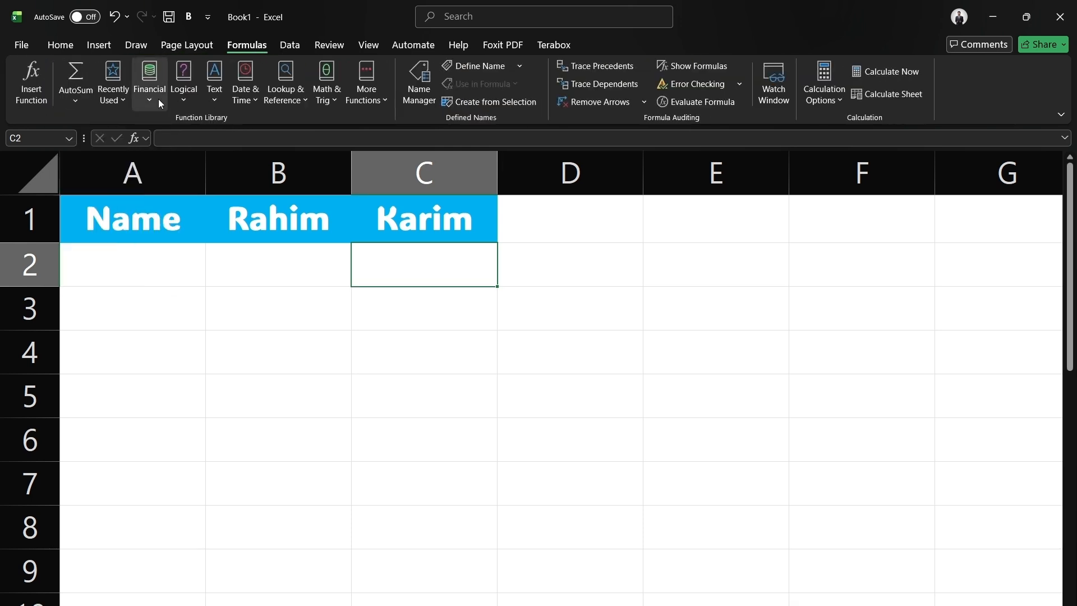
{"action": "left_click", "coordinate": [297, 46]}
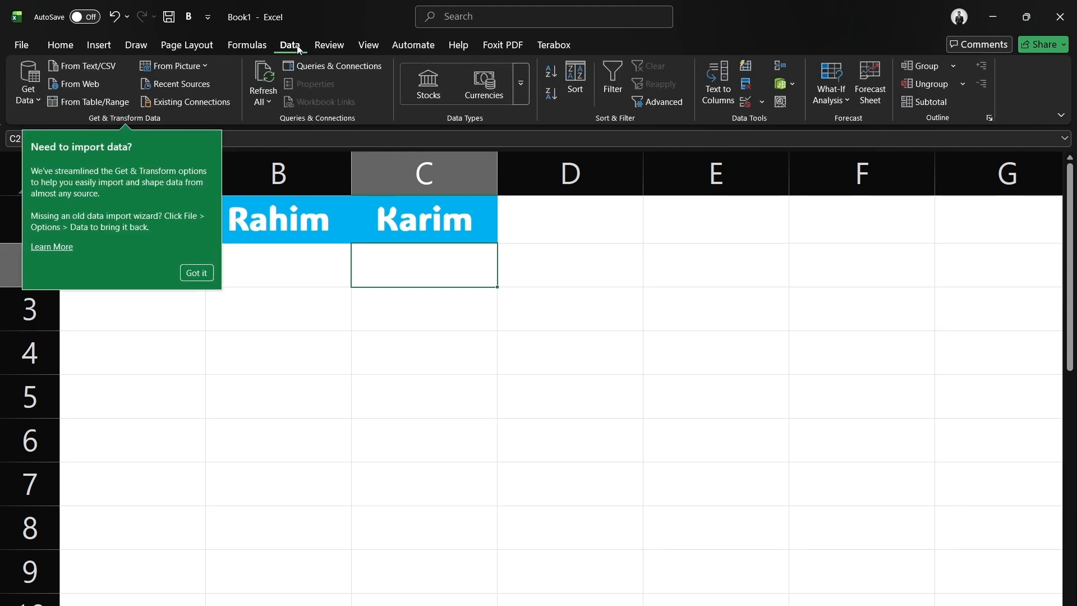
{"action": "left_click", "coordinate": [188, 276]}
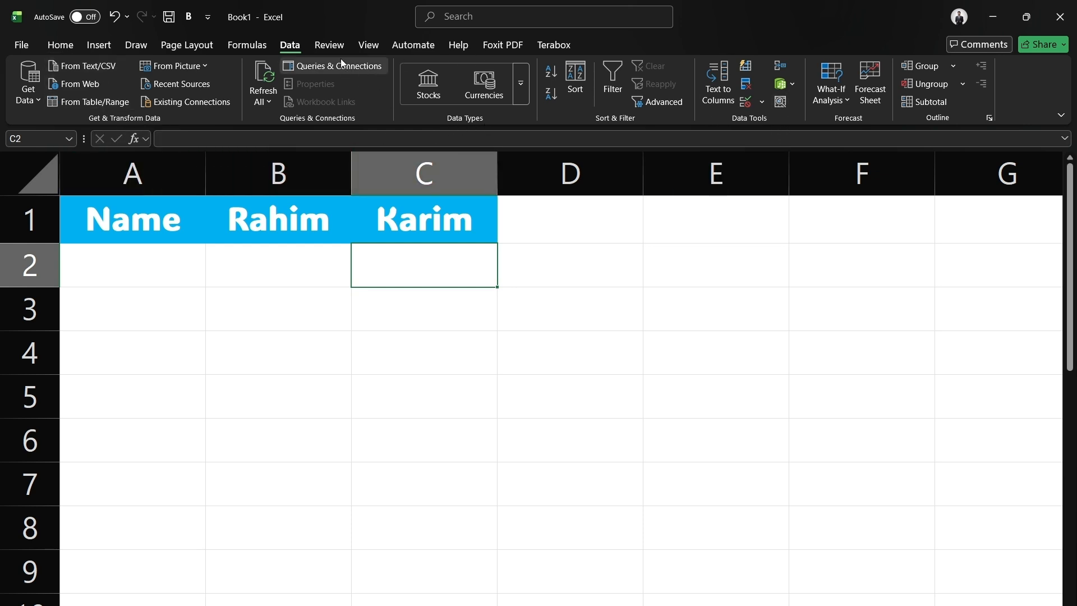
Switch the worksheet cells to dark mode and back to light mode
{"action": "left_click", "coordinate": [368, 46]}
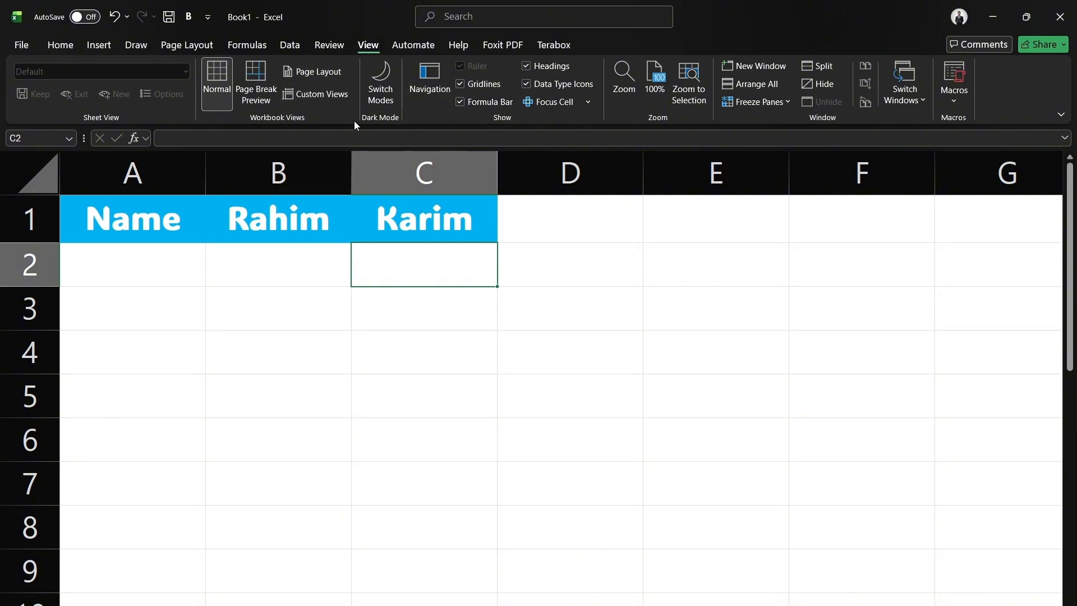
{"action": "left_click", "coordinate": [388, 95]}
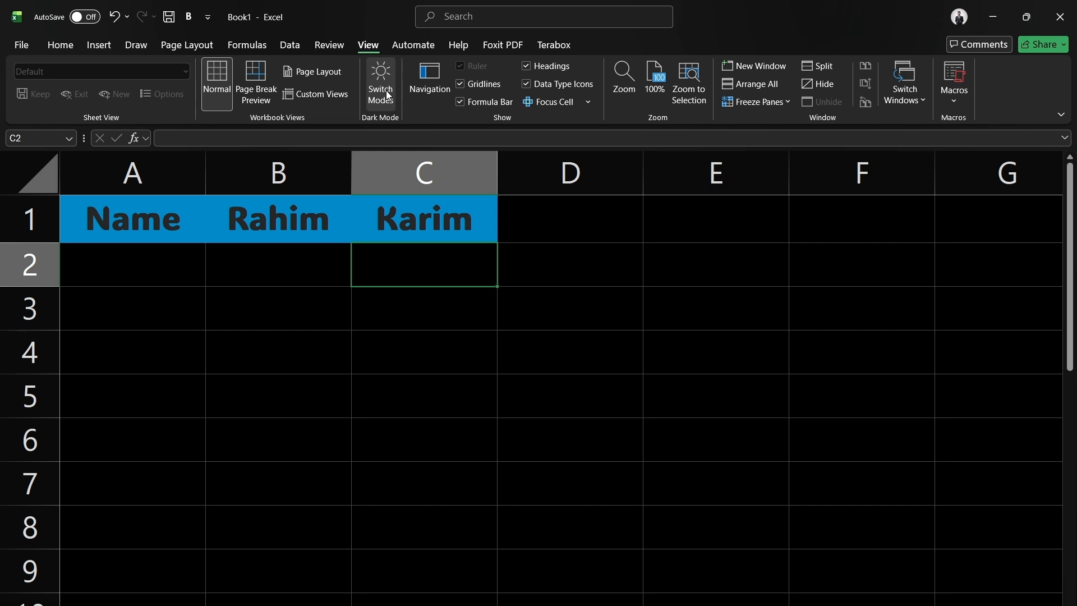
{"action": "left_click", "coordinate": [388, 96]}
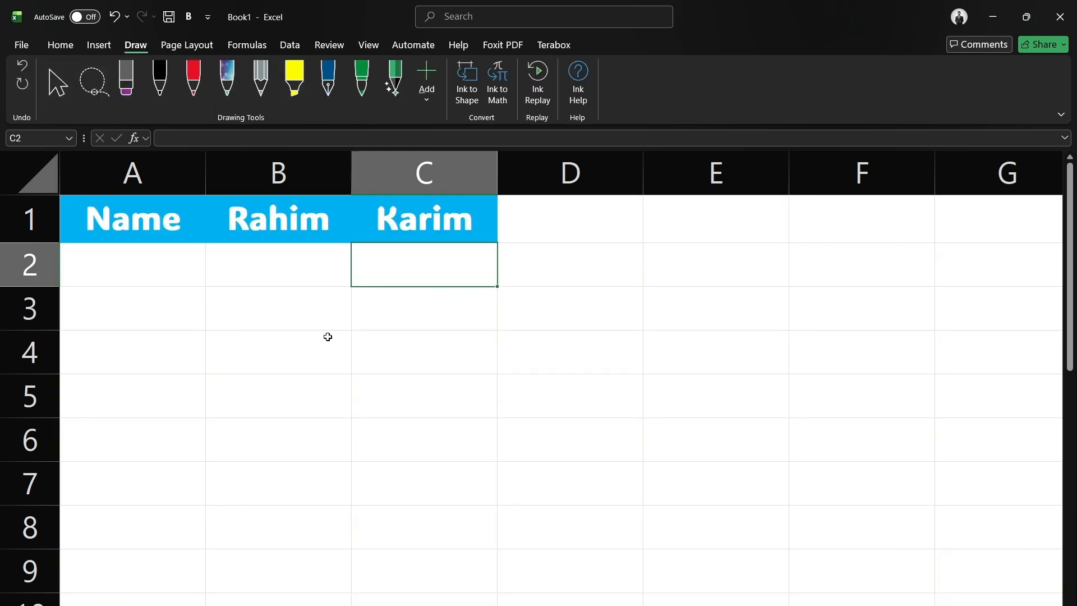
Look over the commands for inserting content, including the picture placement and source options, without inserting a picture
{"action": "left_click", "coordinate": [104, 45]}
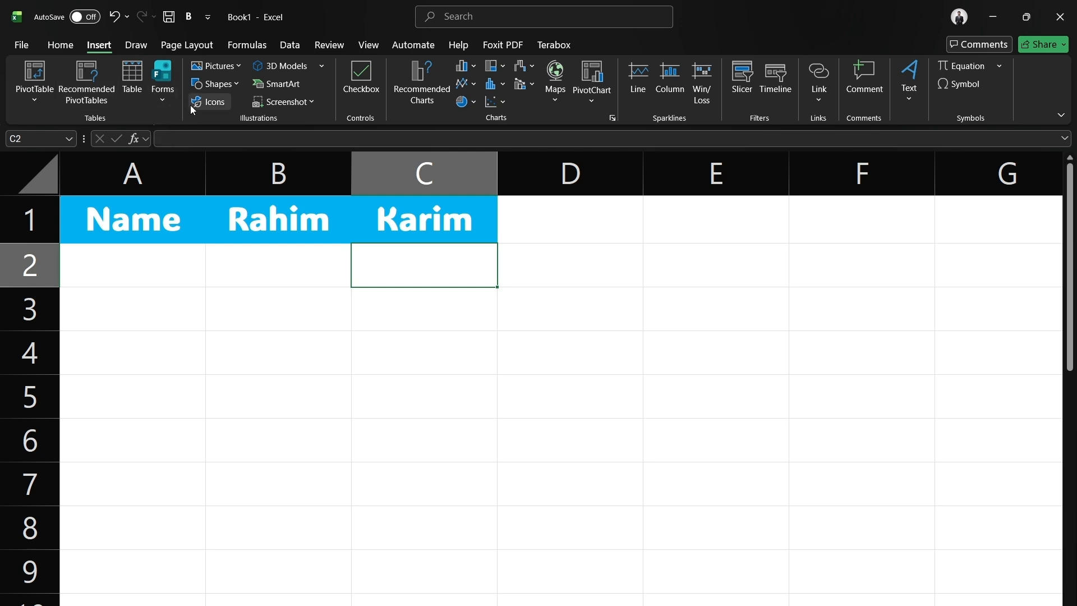
{"action": "left_click", "coordinate": [225, 68]}
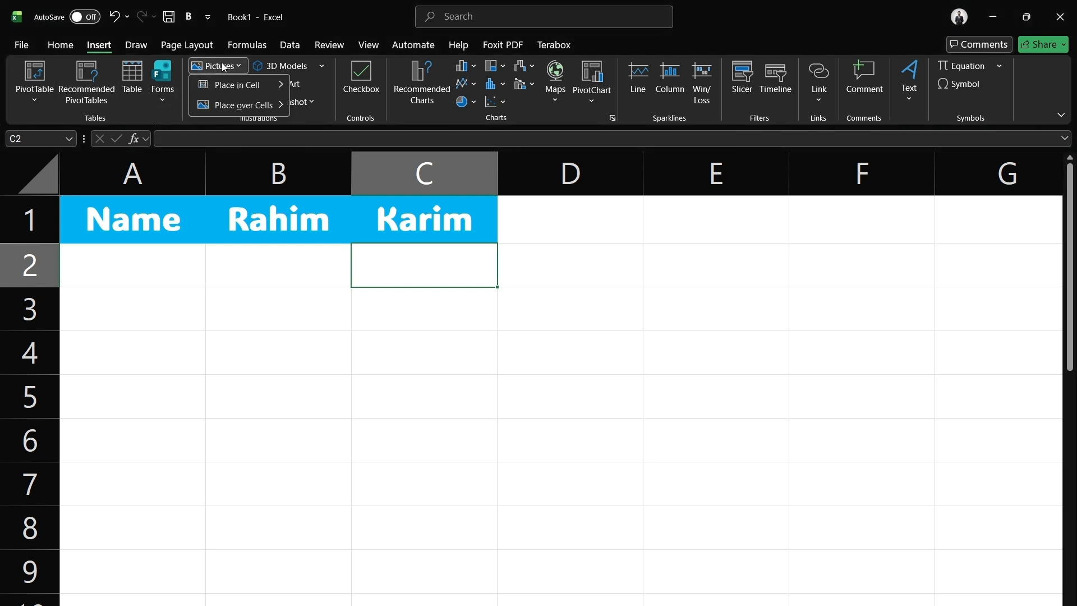
{"action": "mouse_move", "coordinate": [237, 87]}
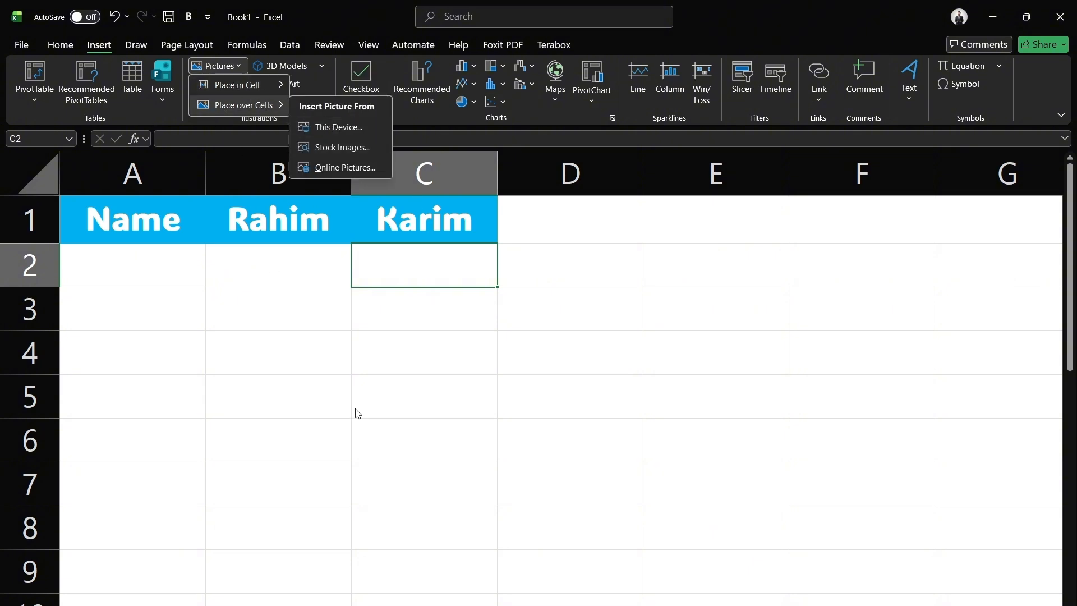
{"action": "left_click", "coordinate": [290, 363]}
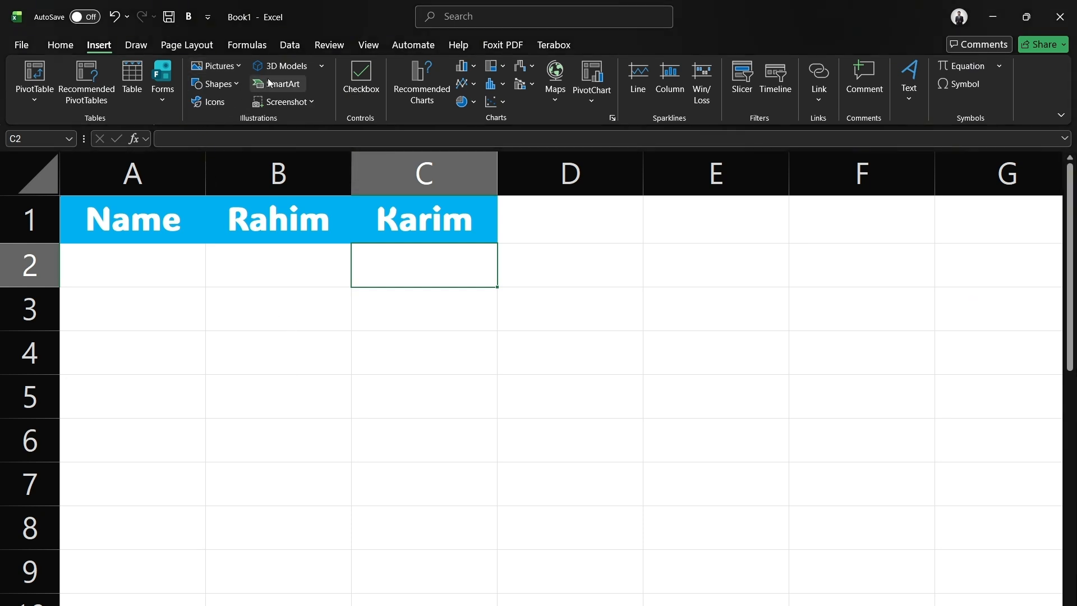
Enter the label Fare in cell A2 and the amount 50 in both B2 and C2
{"action": "left_click", "coordinate": [160, 263]}
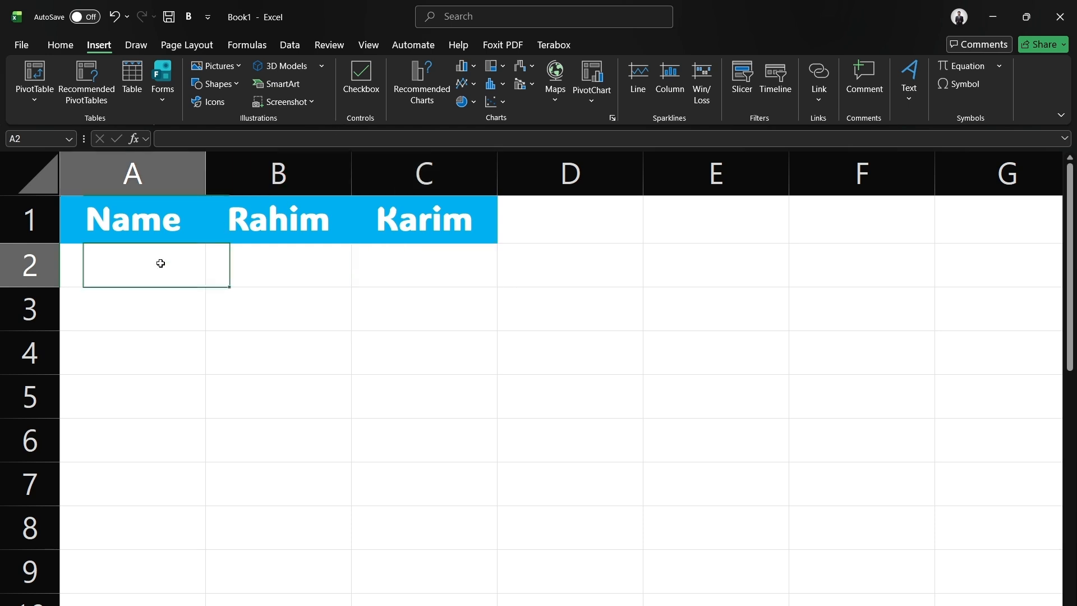
{"action": "left_click", "coordinate": [263, 261]}
{"action": "left_click", "coordinate": [108, 272]}
{"action": "scroll", "coordinate": [347, 339], "scroll_direction": "down", "scroll_amount": 4, "text": "ctrl"}
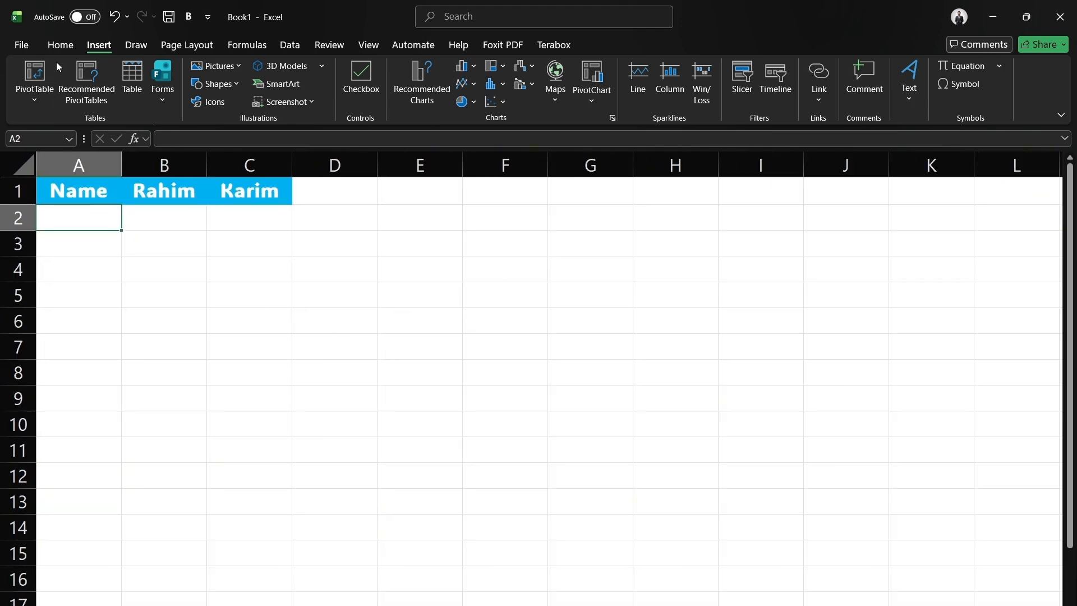
{"action": "left_click", "coordinate": [60, 45]}
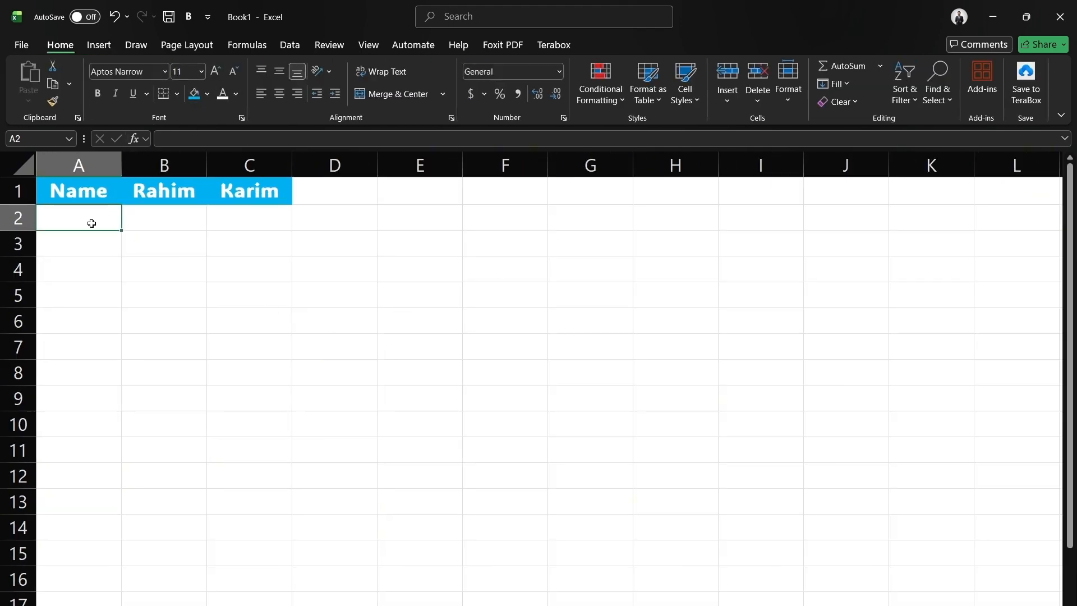
{"action": "type", "text": "Fare"}
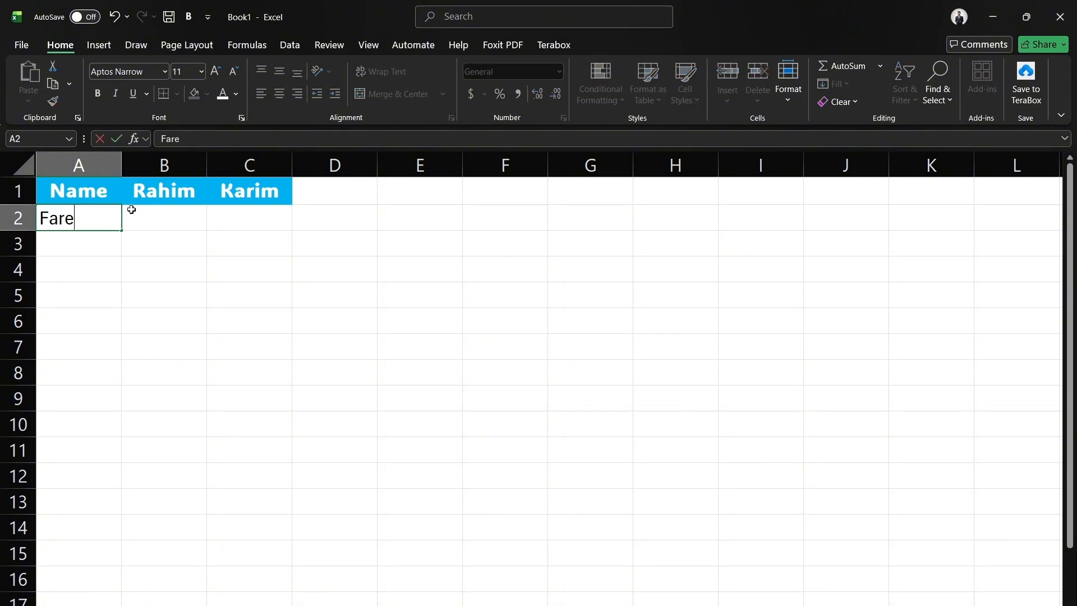
{"action": "left_click", "coordinate": [176, 219]}
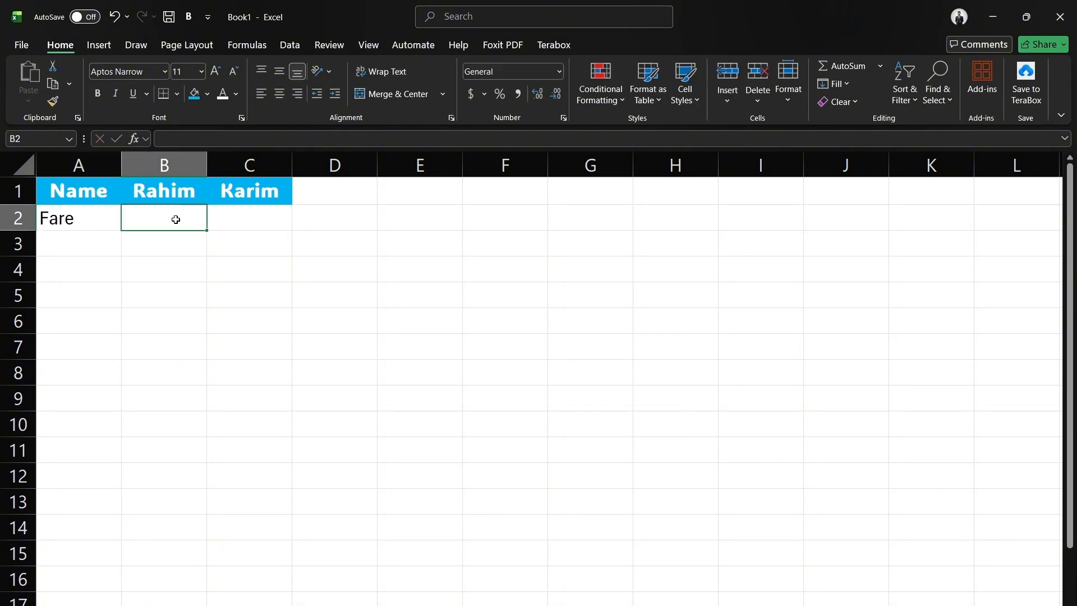
{"action": "type", "text": "50"}
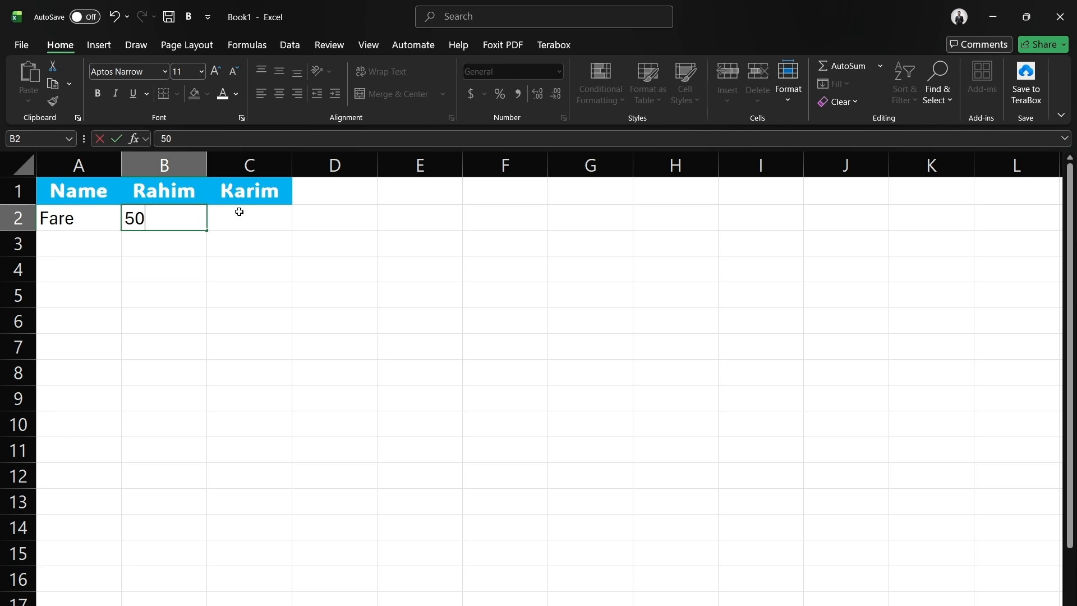
{"action": "left_click", "coordinate": [238, 214]}
{"action": "type", "text": "50"}
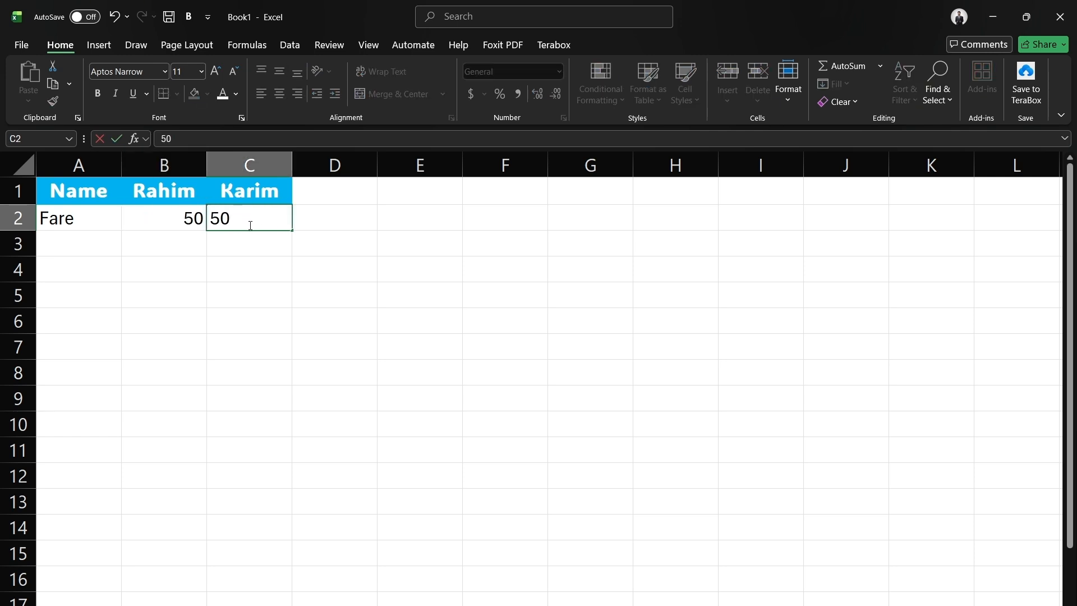
Apply the Accounting format with the Bangla (Bangladesh) currency symbol to B2:C2, and look over the available number formats
{"action": "left_click", "coordinate": [174, 217]}
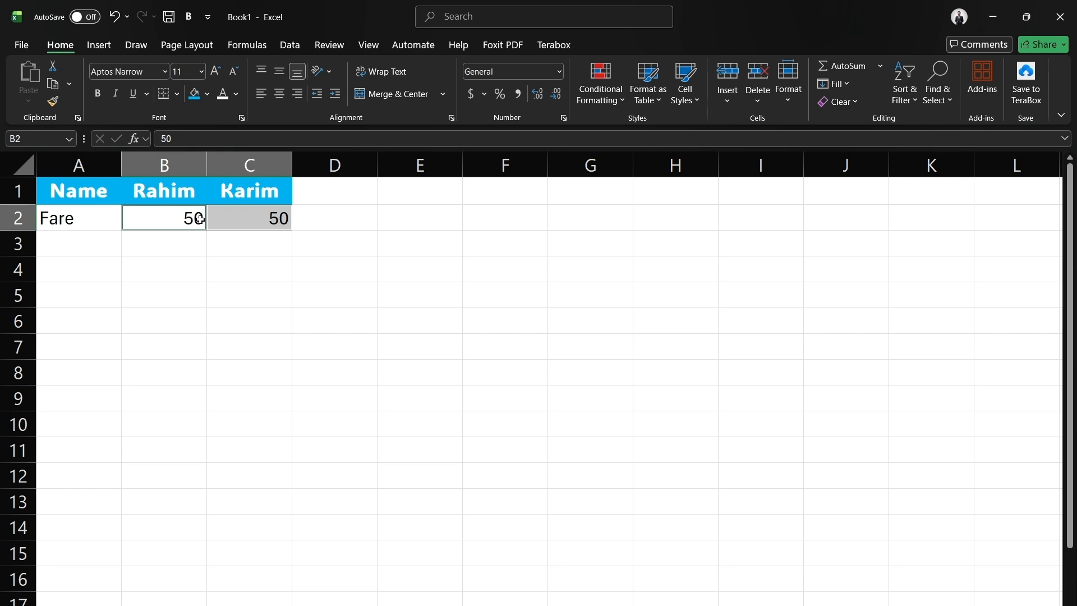
{"action": "left_click", "coordinate": [486, 95]}
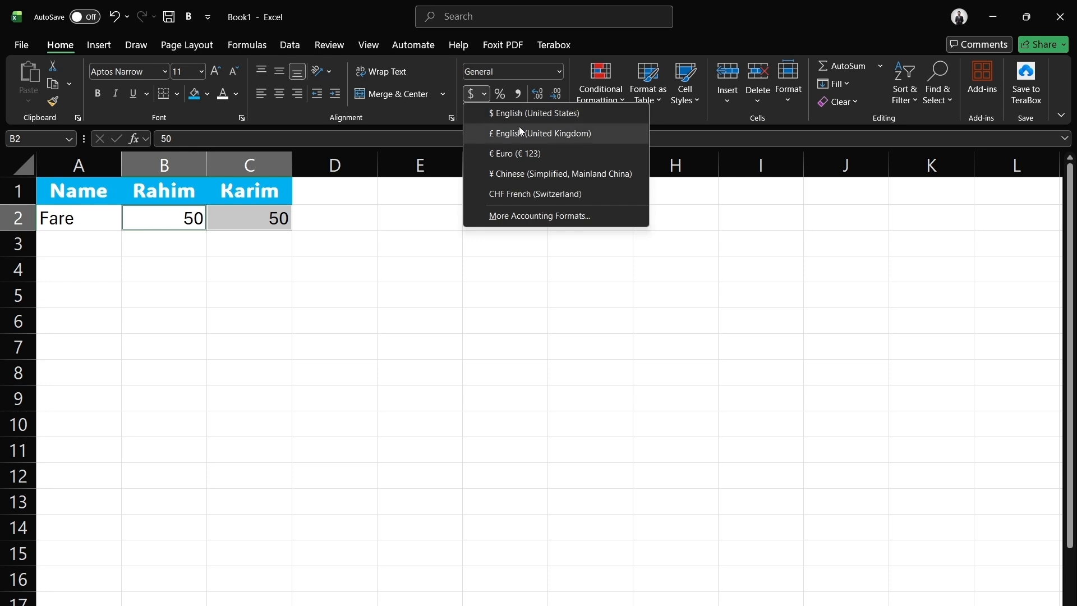
{"action": "left_click", "coordinate": [520, 223]}
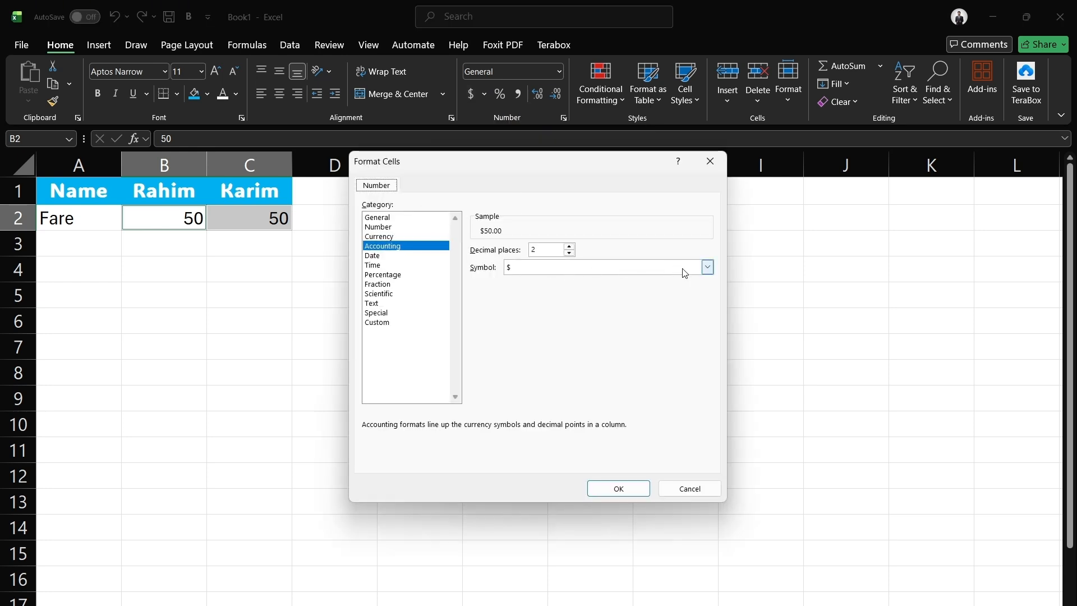
{"action": "left_click", "coordinate": [706, 267]}
{"action": "scroll", "coordinate": [617, 326], "scroll_direction": "down", "scroll_amount": 5}
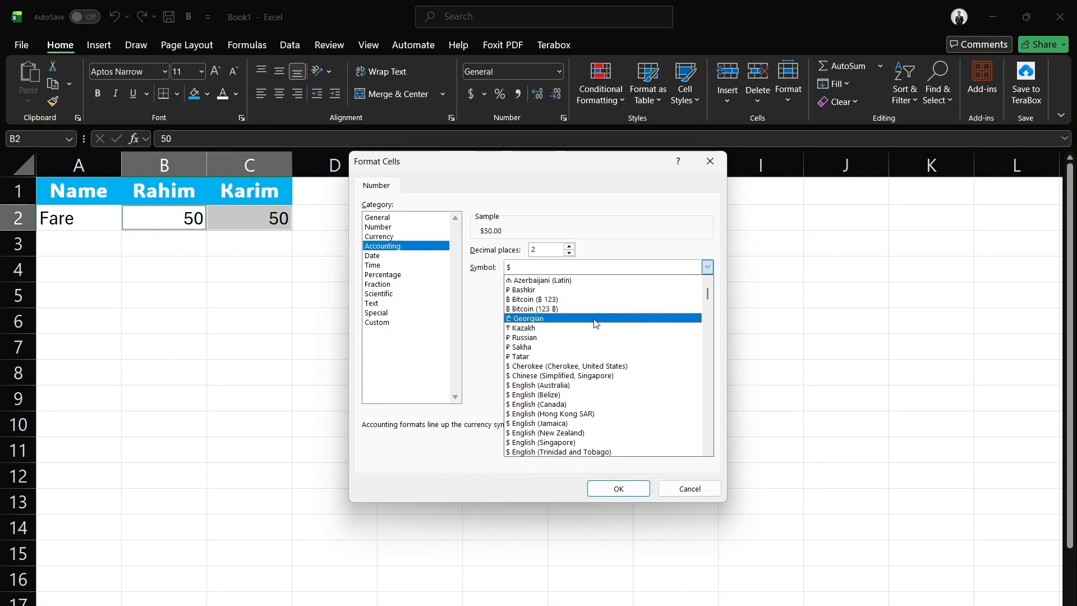
{"action": "scroll", "coordinate": [583, 351], "scroll_direction": "down", "scroll_amount": 10}
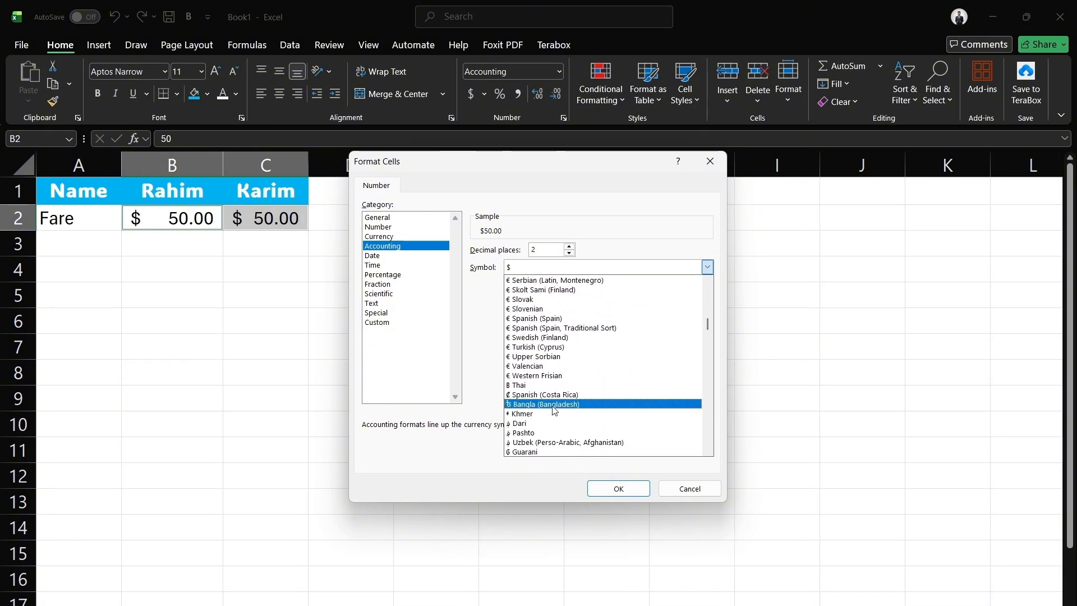
{"action": "left_click", "coordinate": [554, 406]}
{"action": "left_click", "coordinate": [617, 488]}
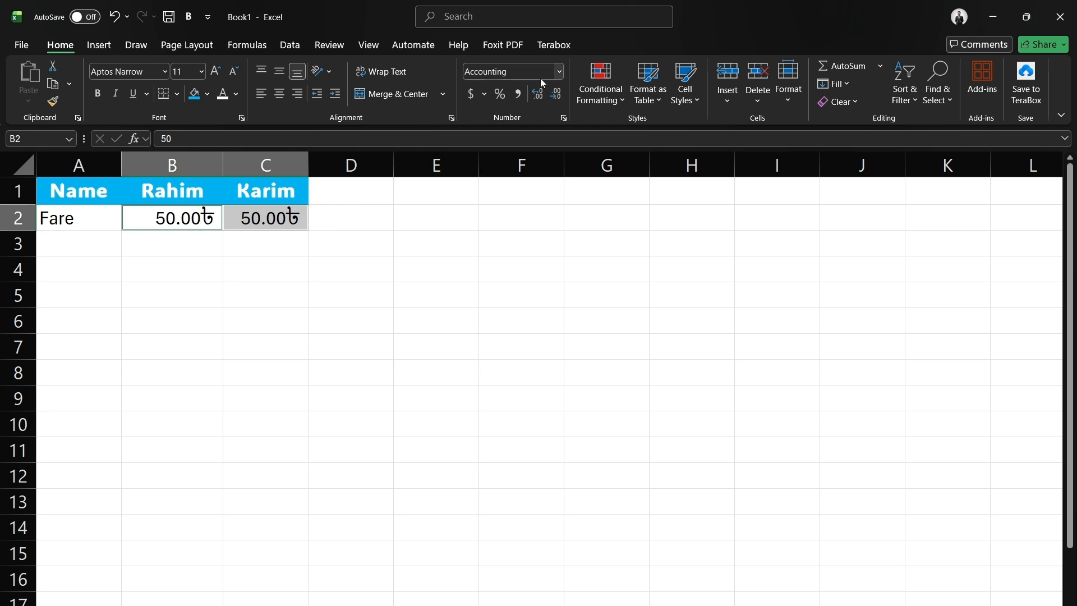
{"action": "left_click", "coordinate": [559, 71]}
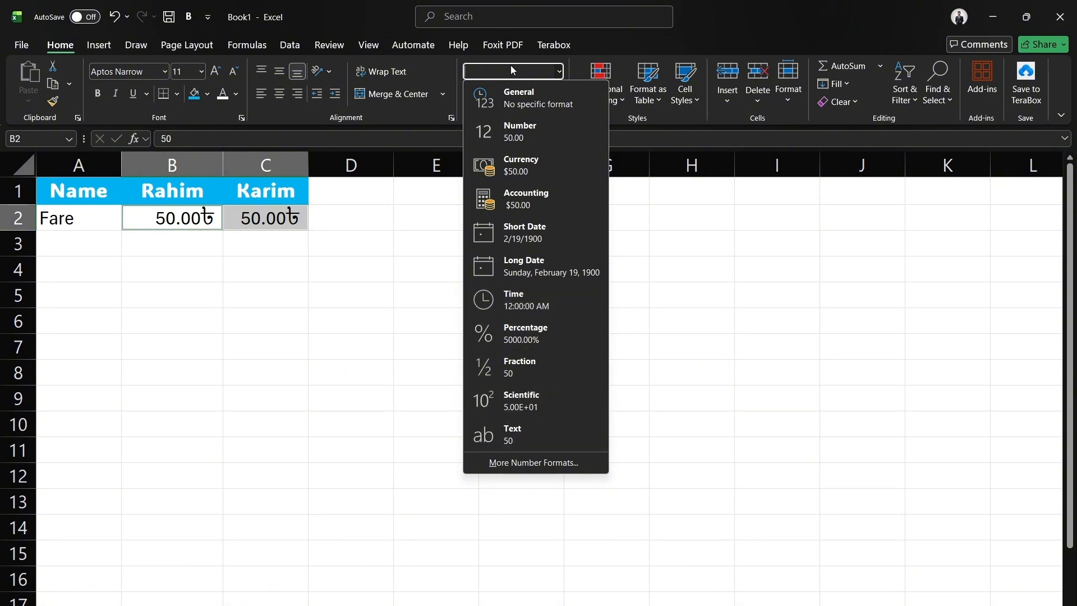
{"action": "left_click", "coordinate": [318, 409]}
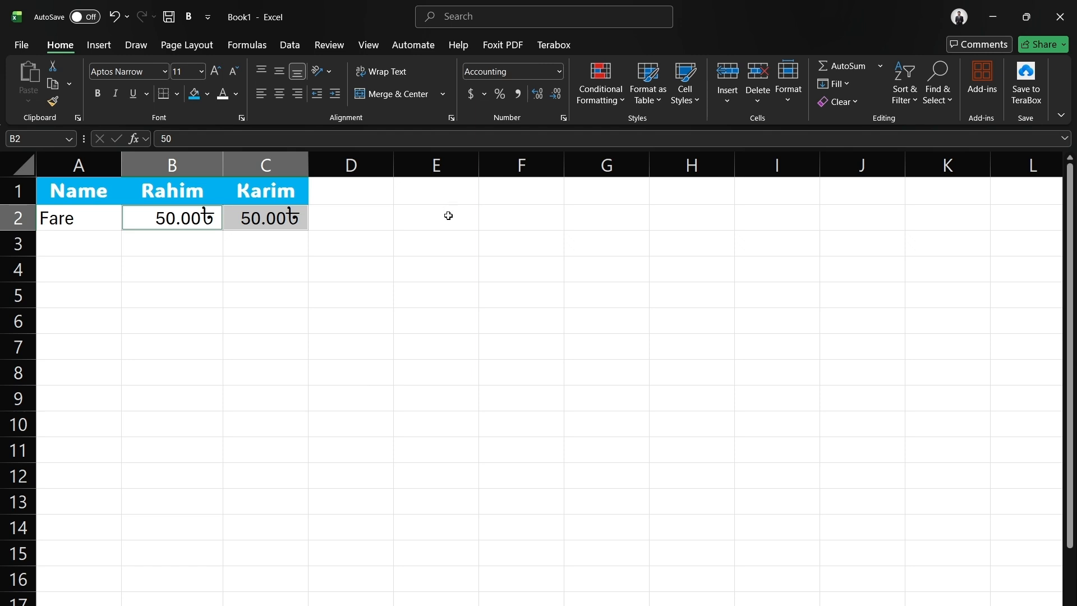
Fill row 3 with the label Breakfast in A3, 30 in B3 and 40 in C3
{"action": "double_click", "coordinate": [89, 248]}
{"action": "type", "text": "Brea"}
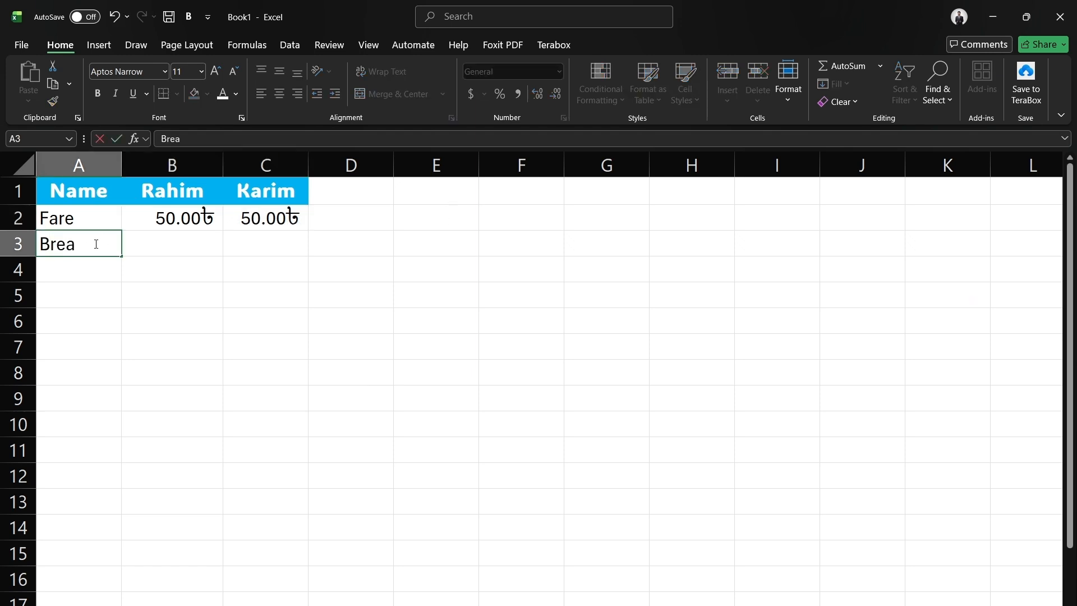
{"action": "type", "text": "kfast"}
{"action": "left_click", "coordinate": [140, 252]}
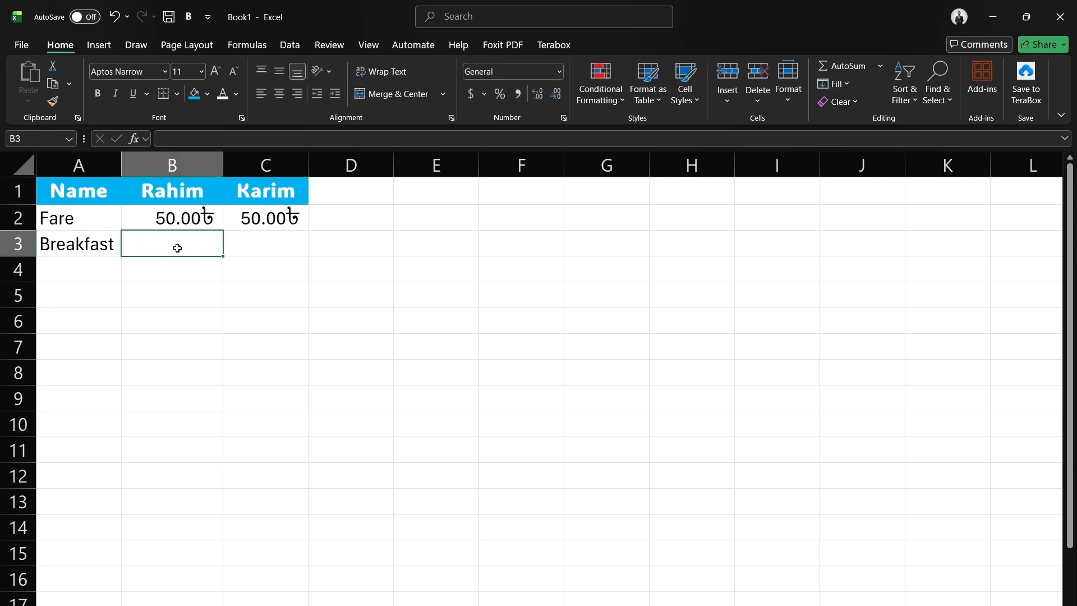
{"action": "type", "text": "30"}
{"action": "left_click", "coordinate": [262, 246]}
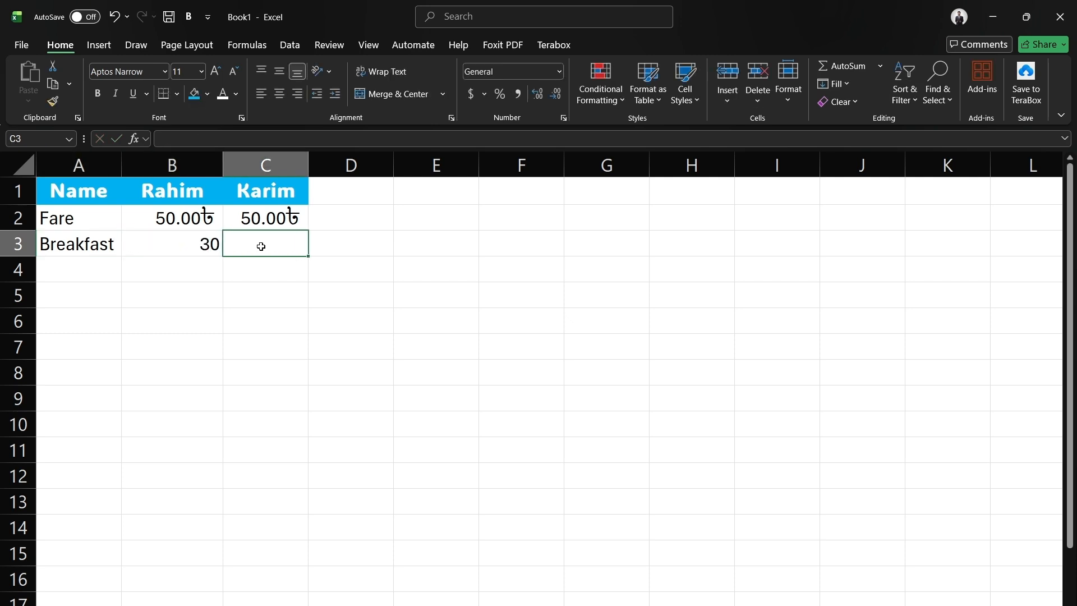
{"action": "type", "text": "40"}
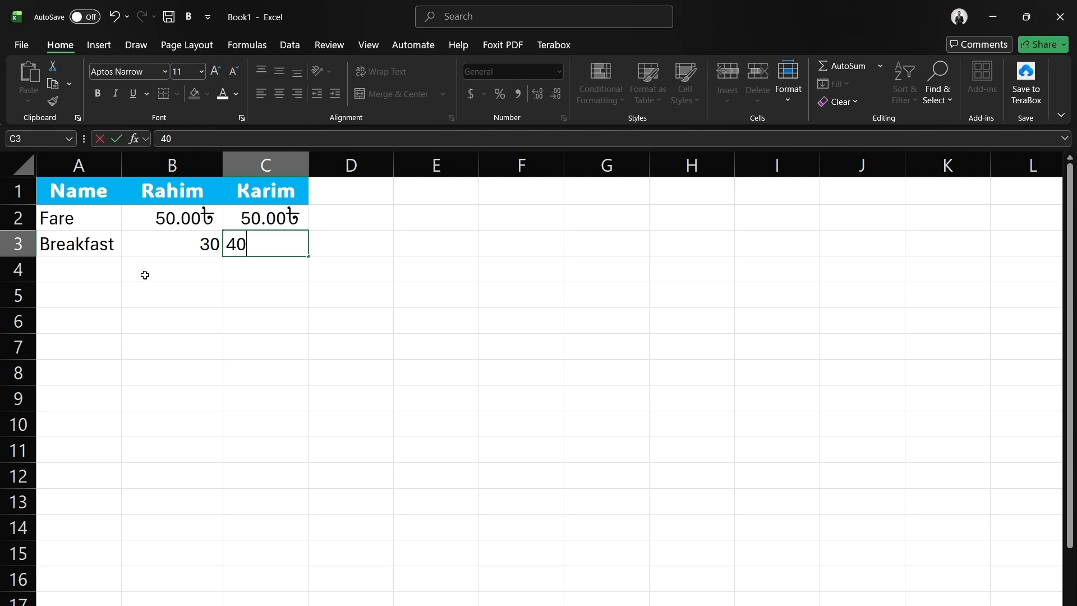
Fill row 4 with the label Tea/Coffee in A4, 30 in B4 and 20 in C4
{"action": "left_click", "coordinate": [75, 271]}
{"action": "type", "text": "Te"}
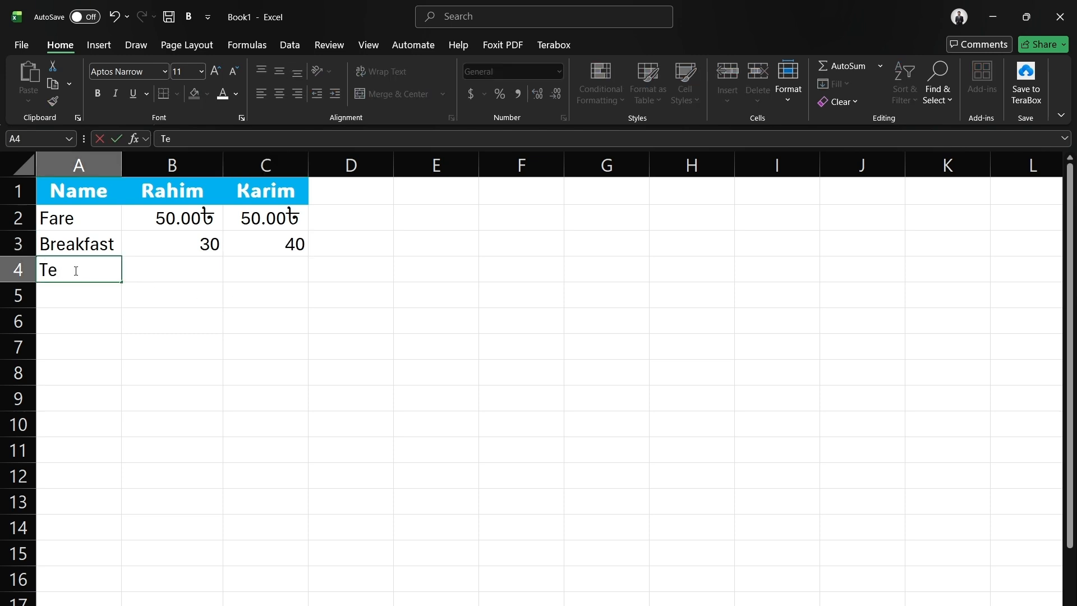
{"action": "type", "text": "a/Coffee"}
{"action": "left_click", "coordinate": [235, 272]}
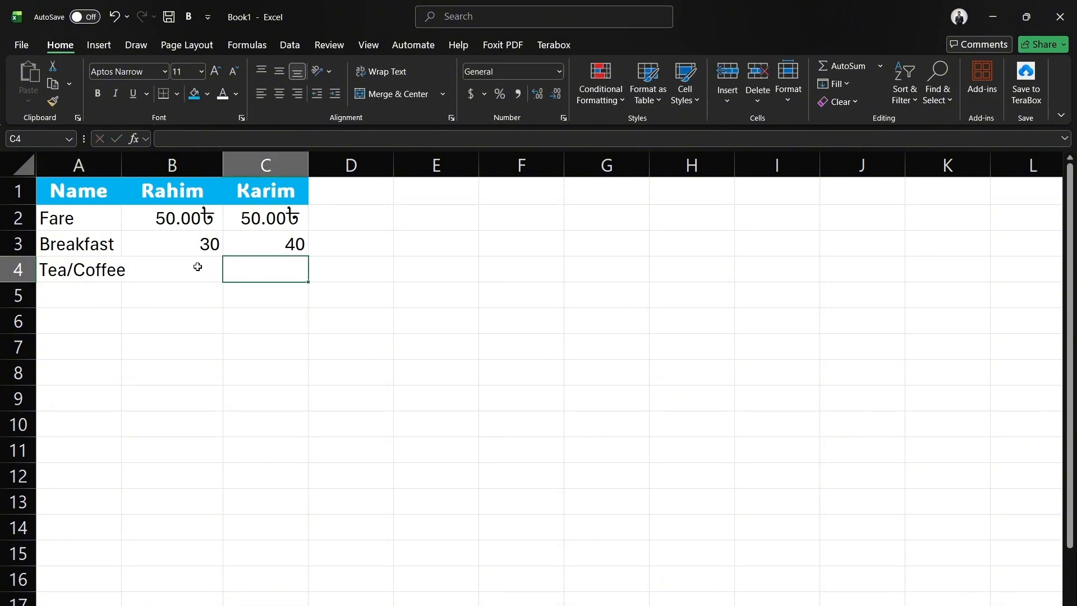
{"action": "type", "text": "20"}
{"action": "left_click", "coordinate": [160, 275]}
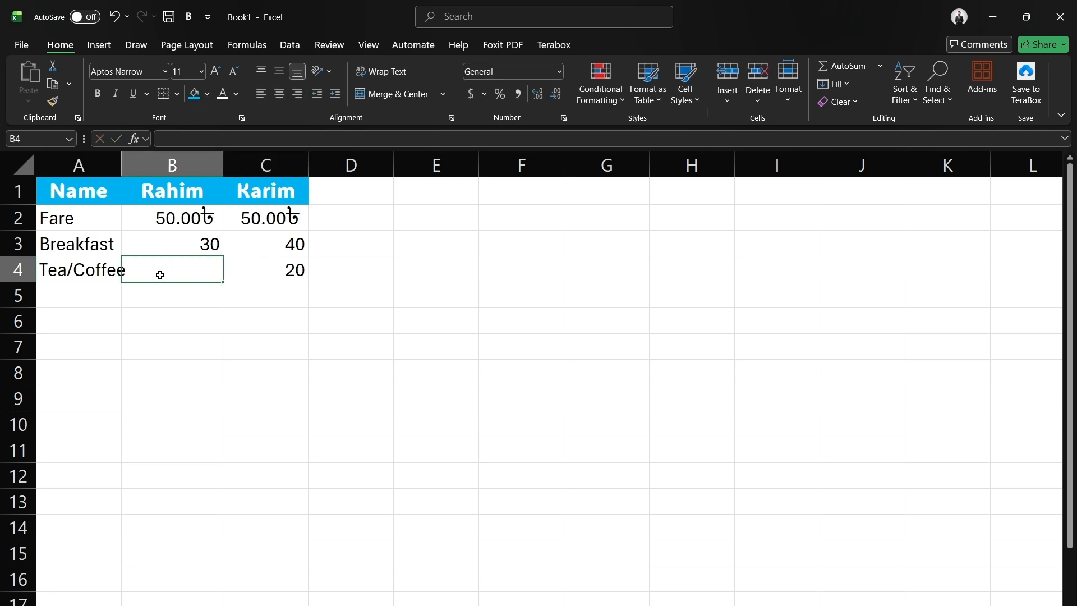
{"action": "type", "text": "30"}
{"action": "left_click", "coordinate": [395, 333]}
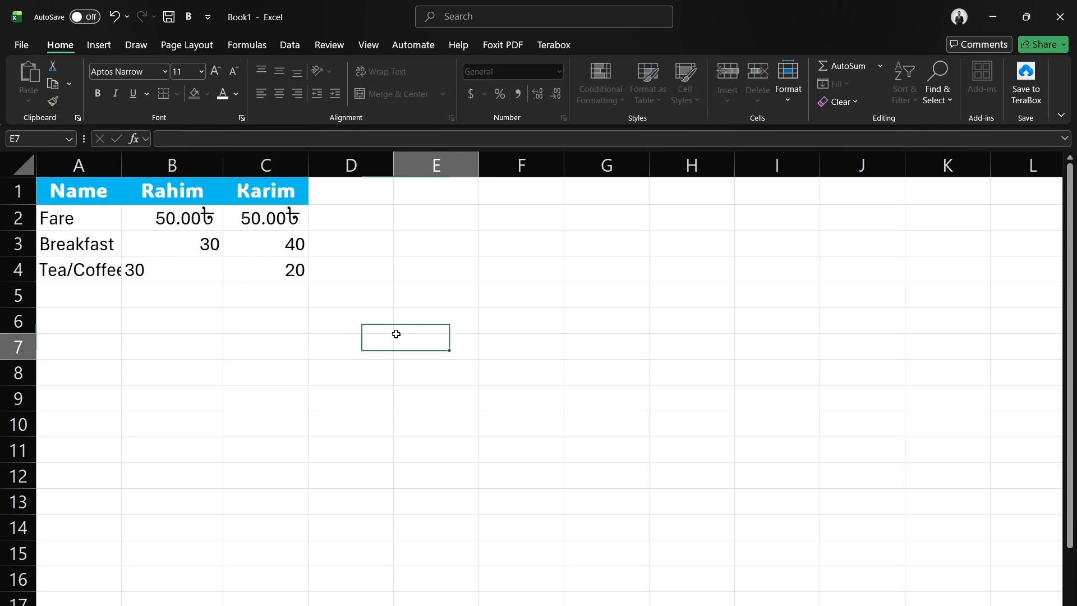
Try widening column A to fit the Tea/Coffee label, and undo the width change
{"action": "left_click", "coordinate": [82, 271]}
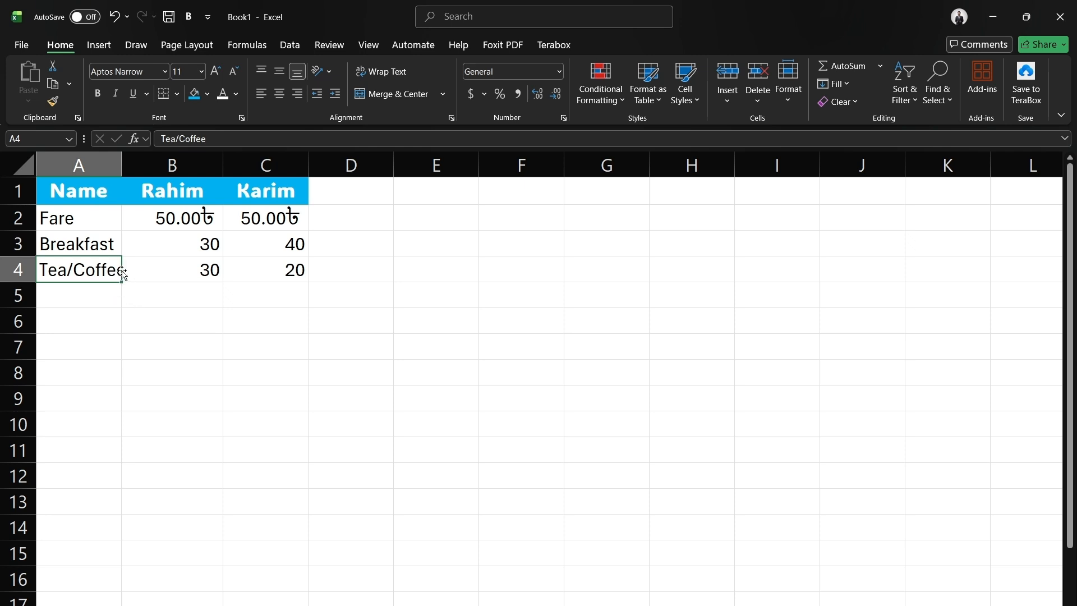
{"action": "left_click_drag", "start_coordinate": [122, 164], "coordinate": [141, 163]}
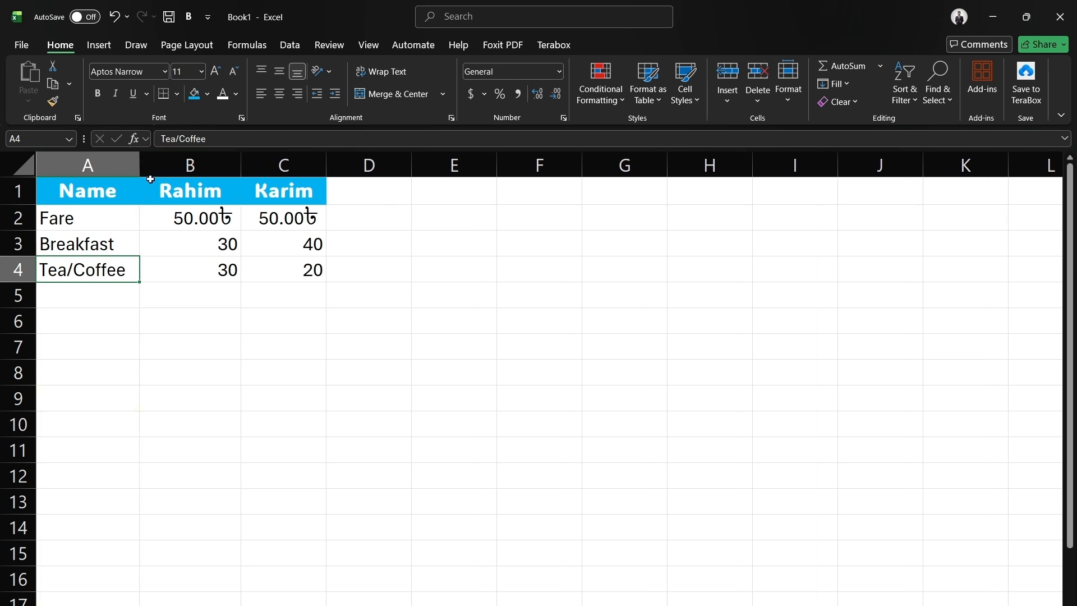
{"action": "key", "text": "ctrl+z"}
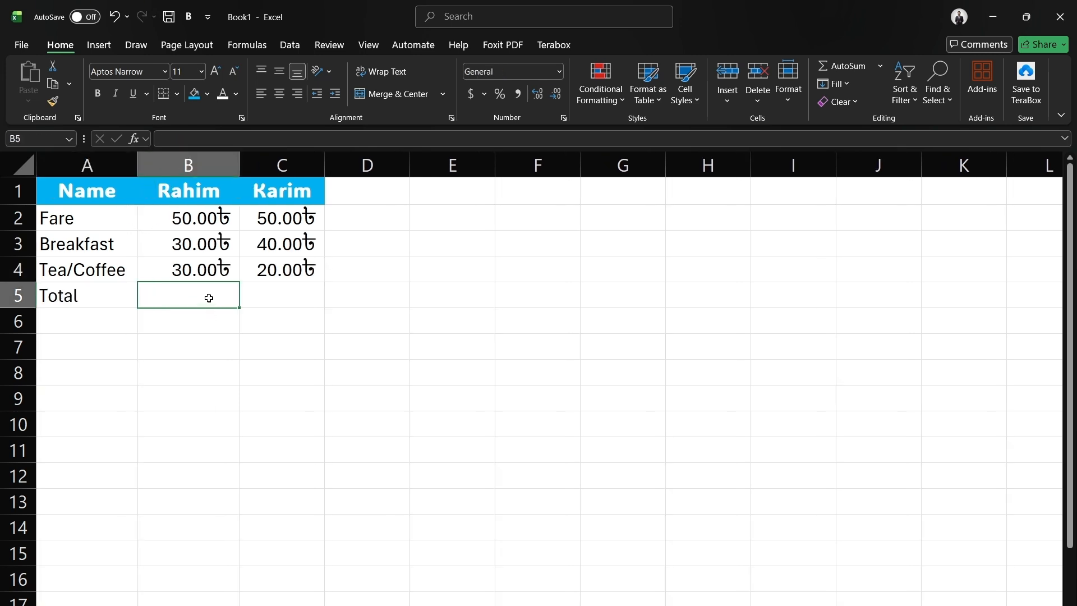
Enter the formula =(B2+B3+B4) in B5 to total the first person's expenses
{"action": "type", "text": "="}
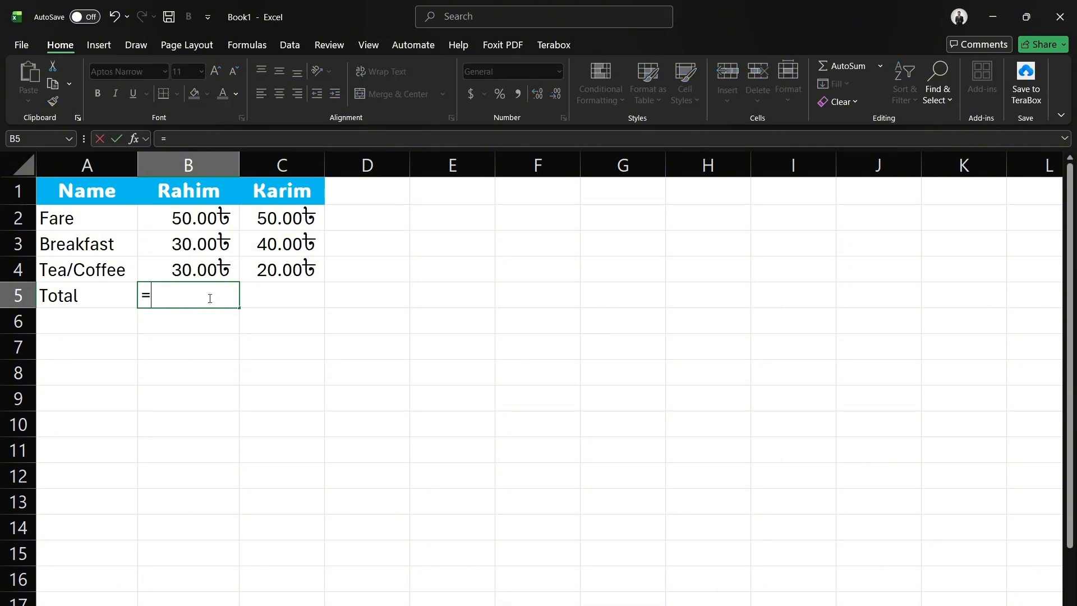
{"action": "type", "text": "("}
{"action": "left_click", "coordinate": [191, 218]}
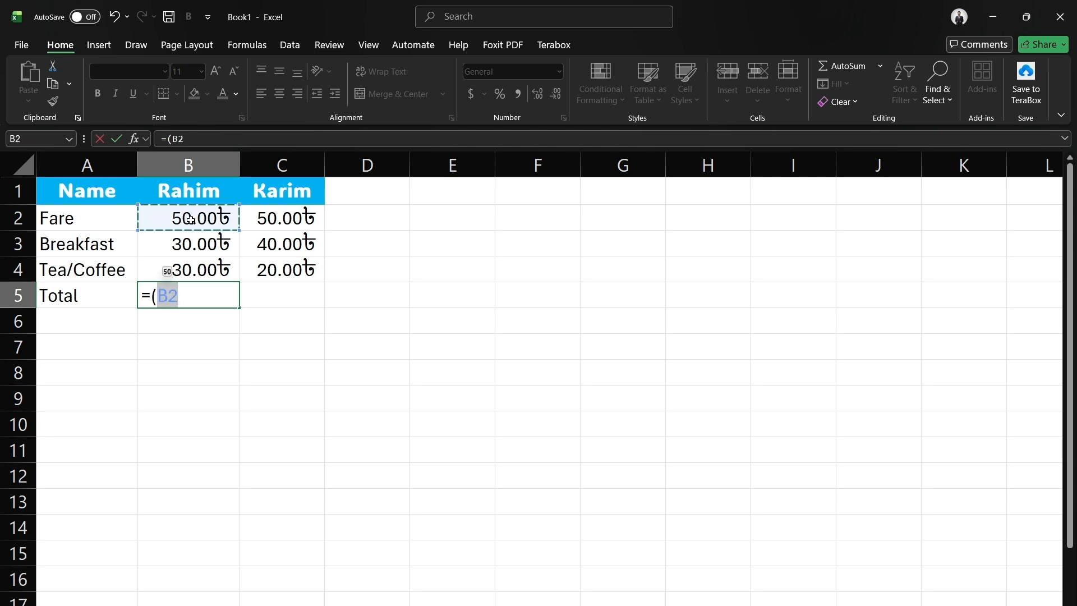
{"action": "type", "text": "+"}
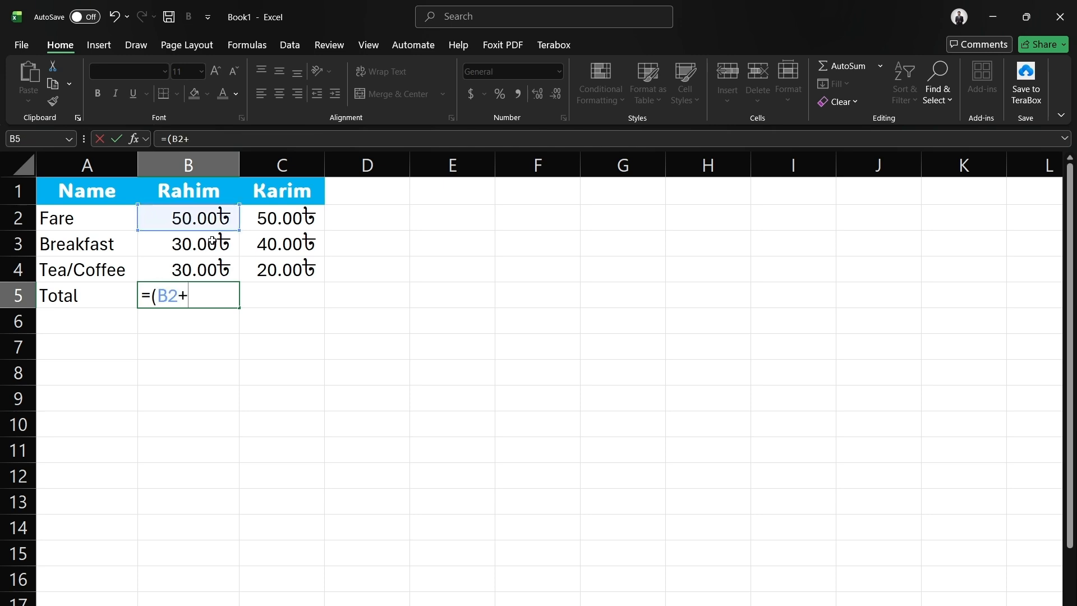
{"action": "left_click", "coordinate": [211, 244]}
{"action": "type", "text": "+"}
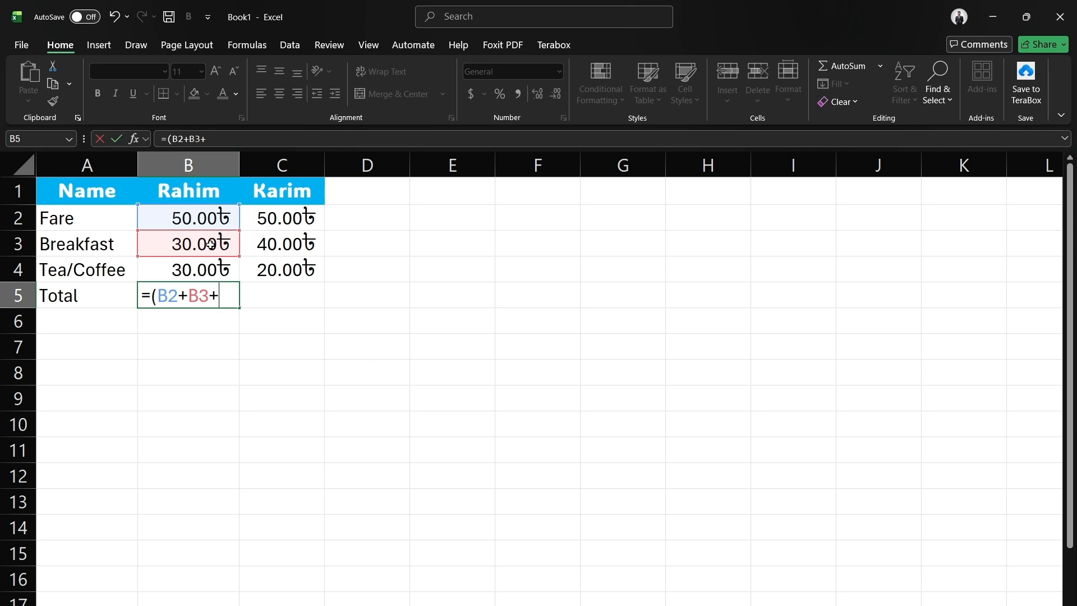
{"action": "left_click", "coordinate": [207, 265]}
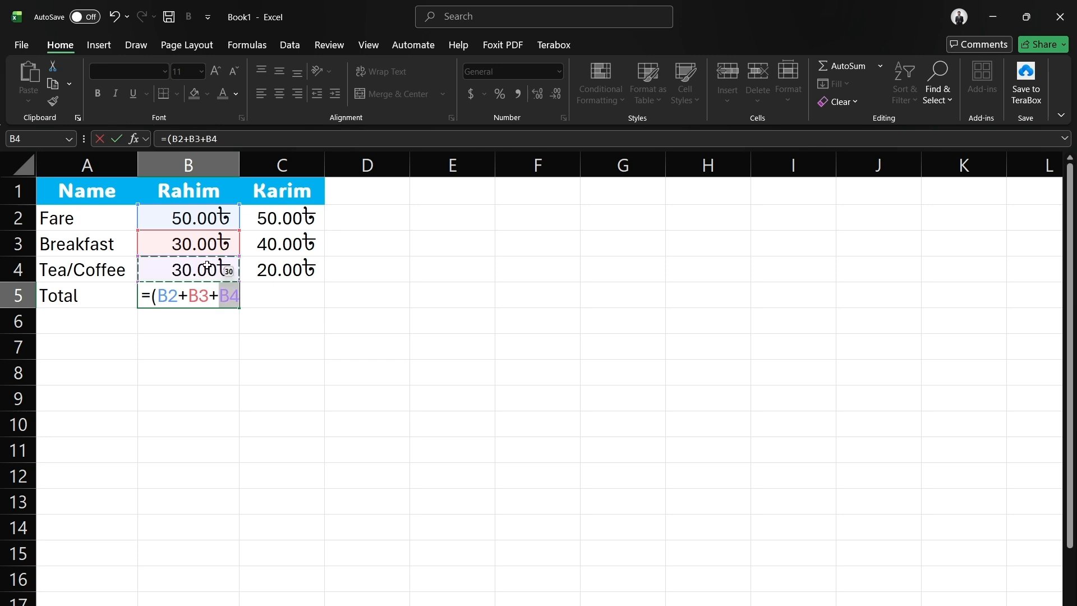
{"action": "type", "text": ")"}
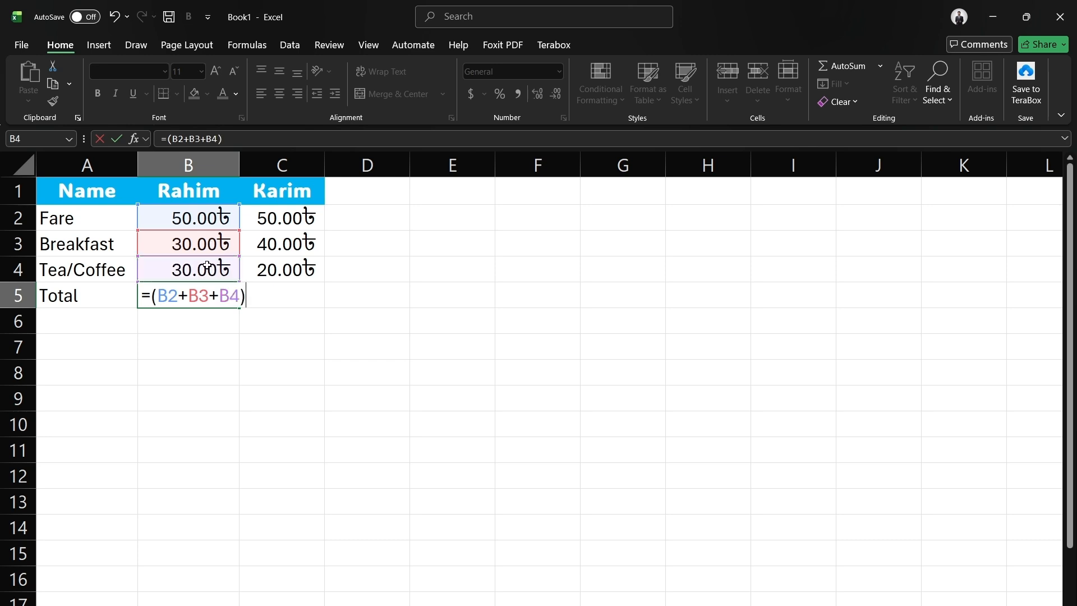
{"action": "key", "text": "Return"}
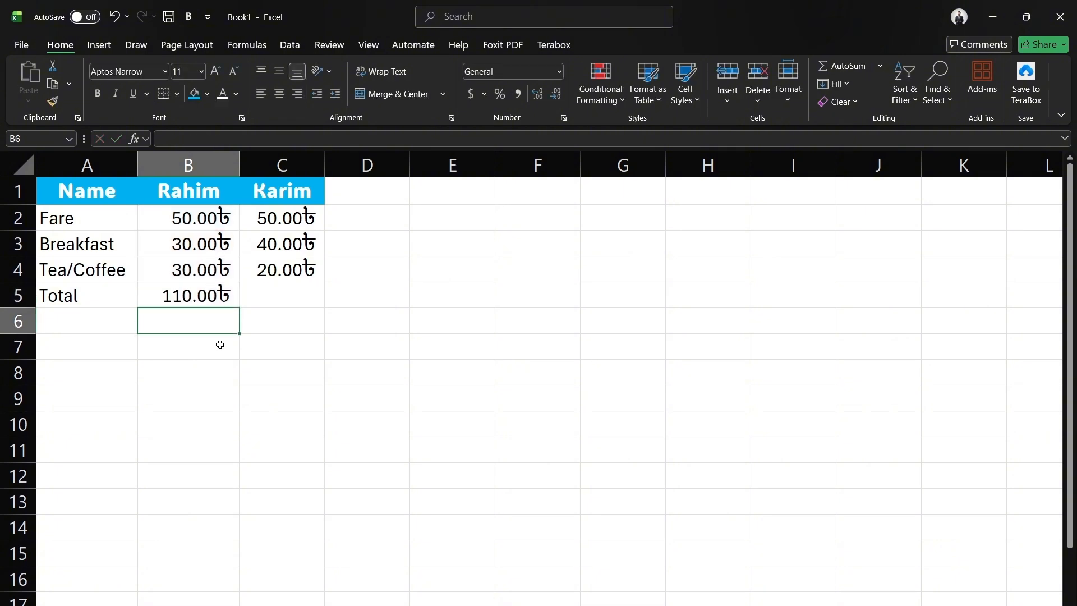
Copy the total formula from B5 to C5 and give C5 the dollar Accounting format
{"action": "left_click", "coordinate": [223, 290]}
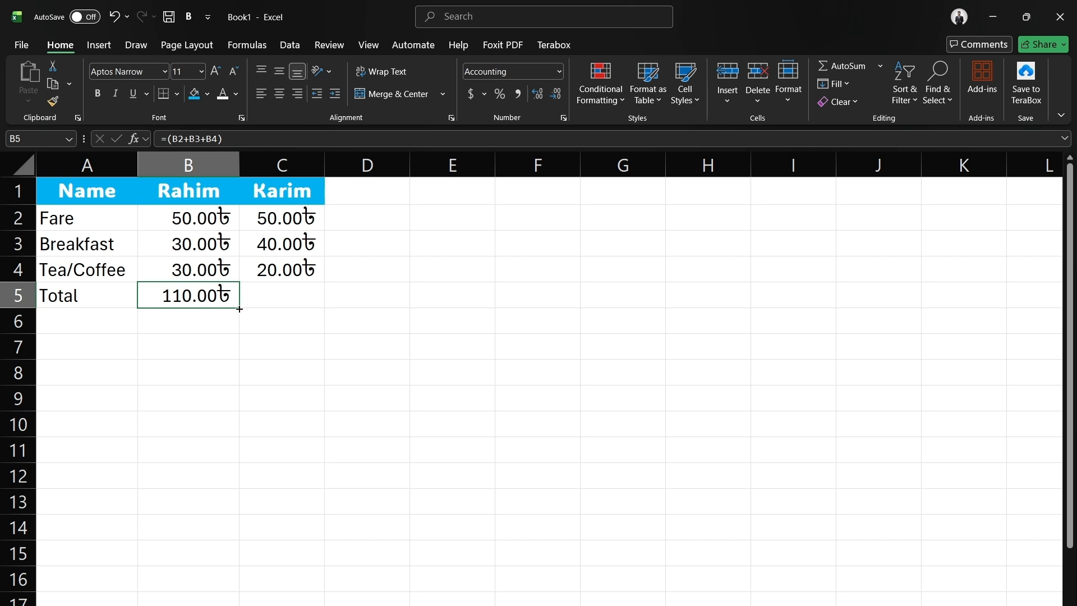
{"action": "left_click_drag", "start_coordinate": [240, 308], "coordinate": [289, 319]}
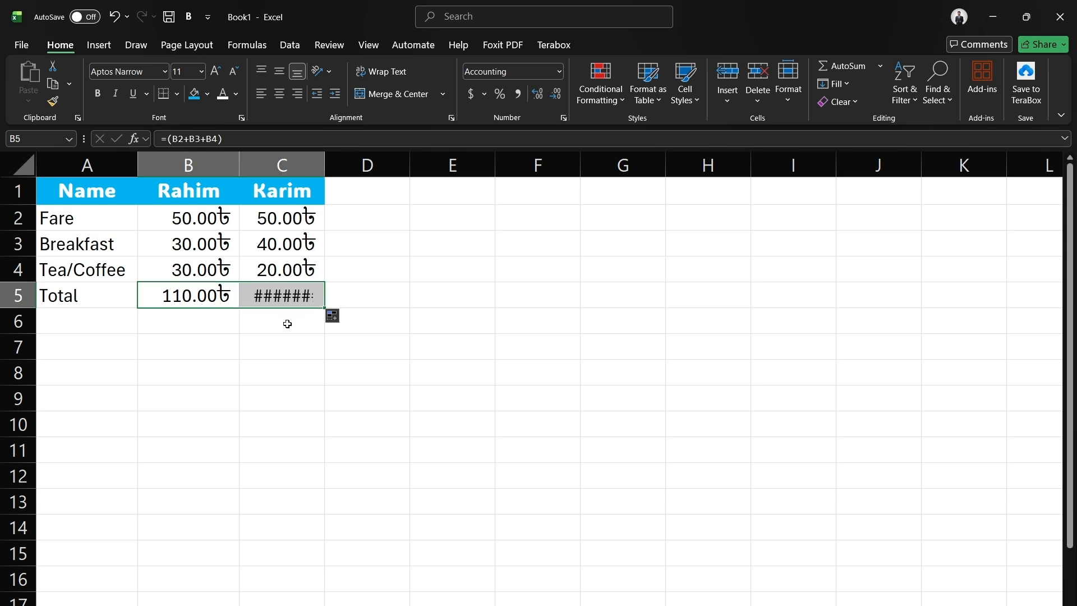
{"action": "double_click", "coordinate": [298, 296]}
{"action": "key", "text": "Escape"}
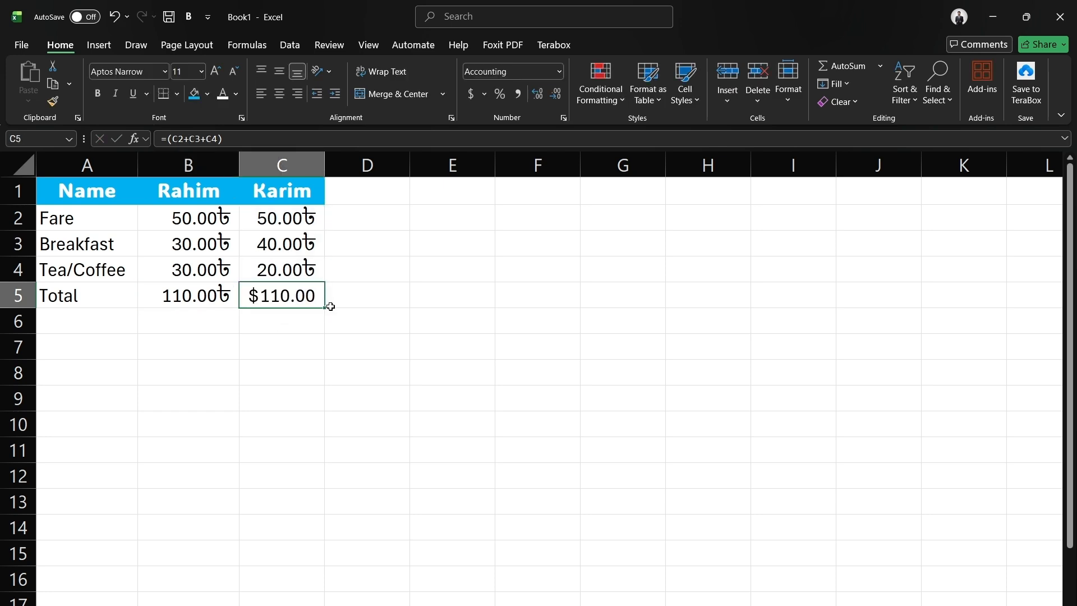
{"action": "key", "text": "ctrl+z"}
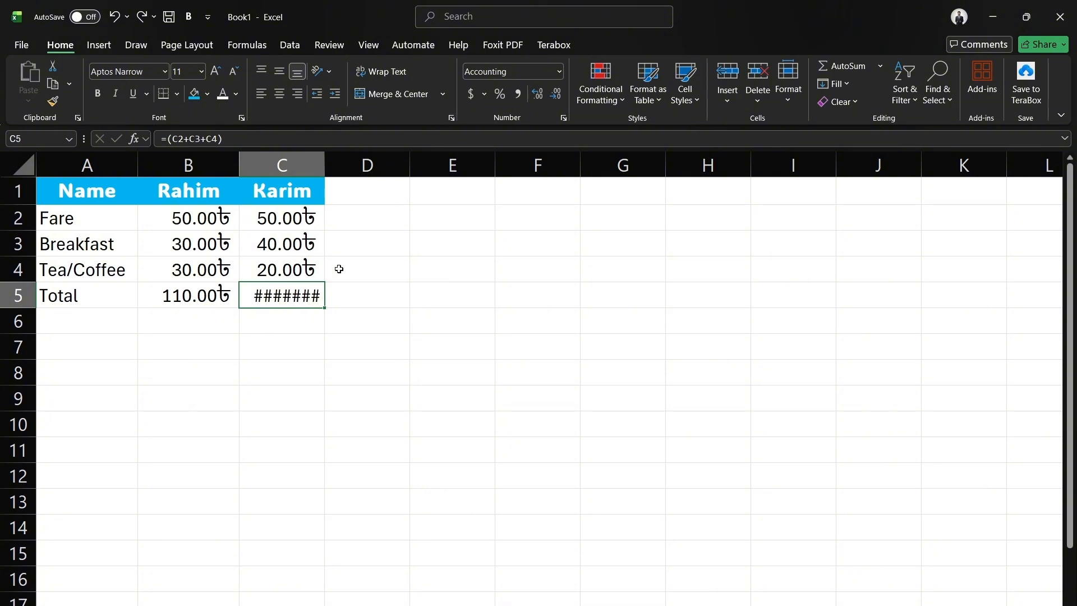
{"action": "left_click", "coordinate": [469, 93]}
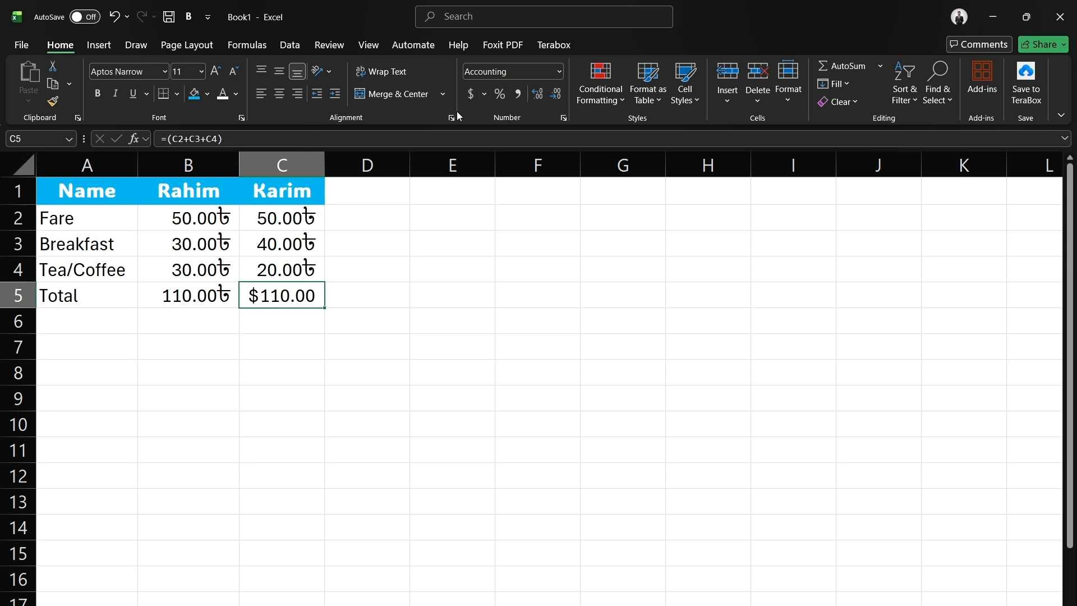
Try to set the Accounting currency symbol of C5 to Bangla (Bangladesh)
{"action": "left_click", "coordinate": [482, 93]}
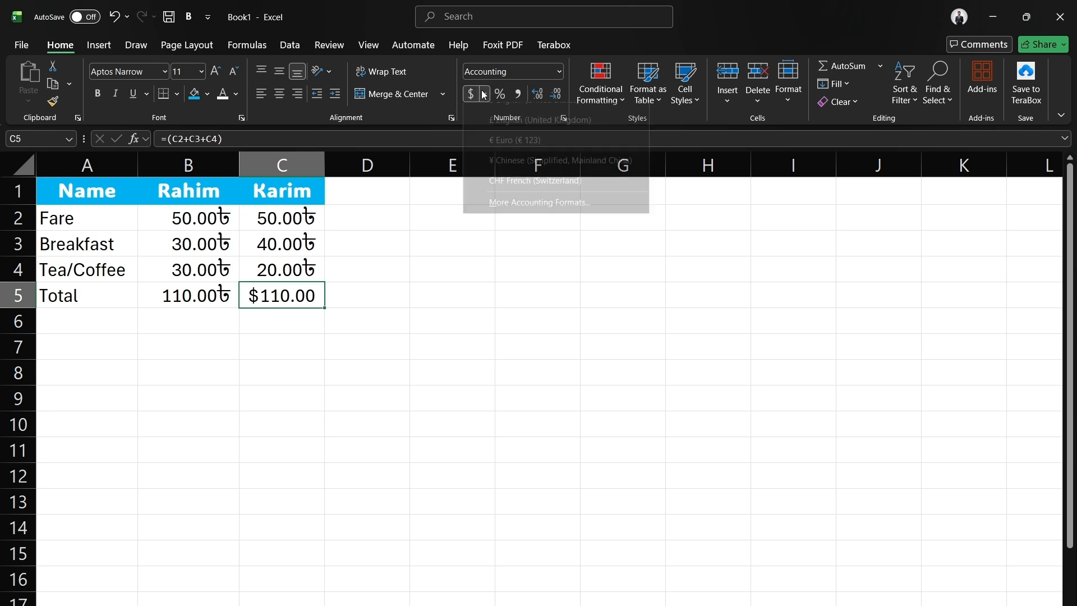
{"action": "left_click", "coordinate": [512, 215]}
{"action": "left_click", "coordinate": [564, 268]}
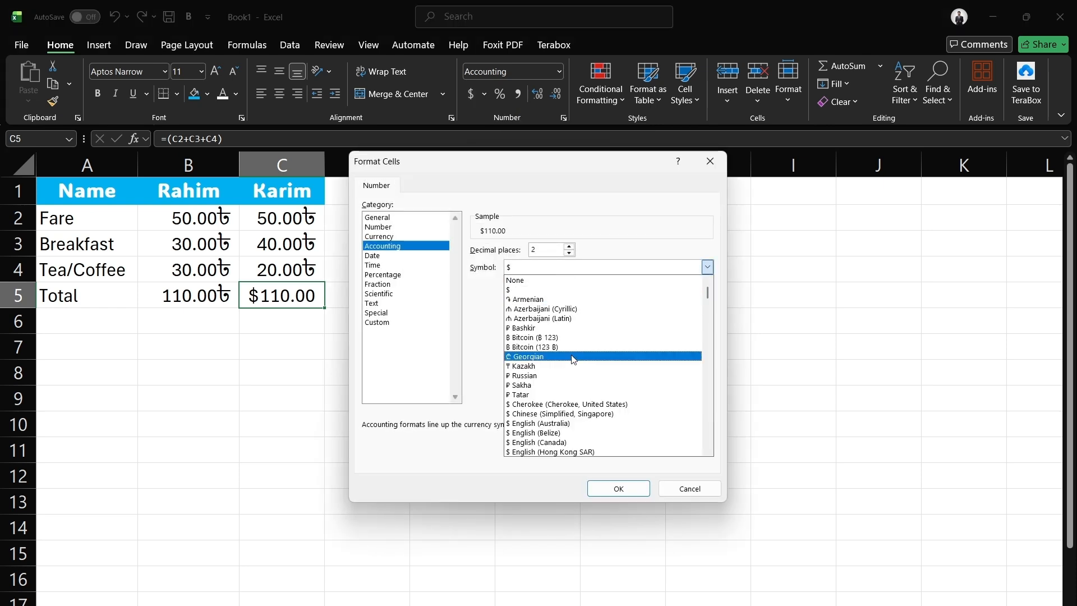
{"action": "scroll", "coordinate": [555, 393], "scroll_direction": "down", "scroll_amount": 7}
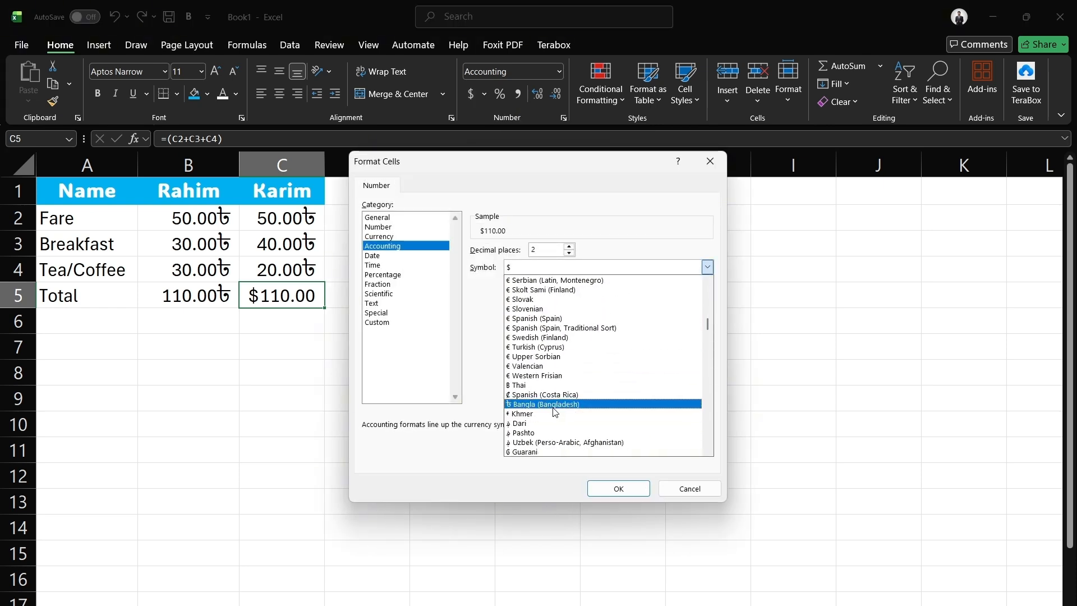
{"action": "left_click", "coordinate": [554, 405]}
{"action": "left_click", "coordinate": [618, 487]}
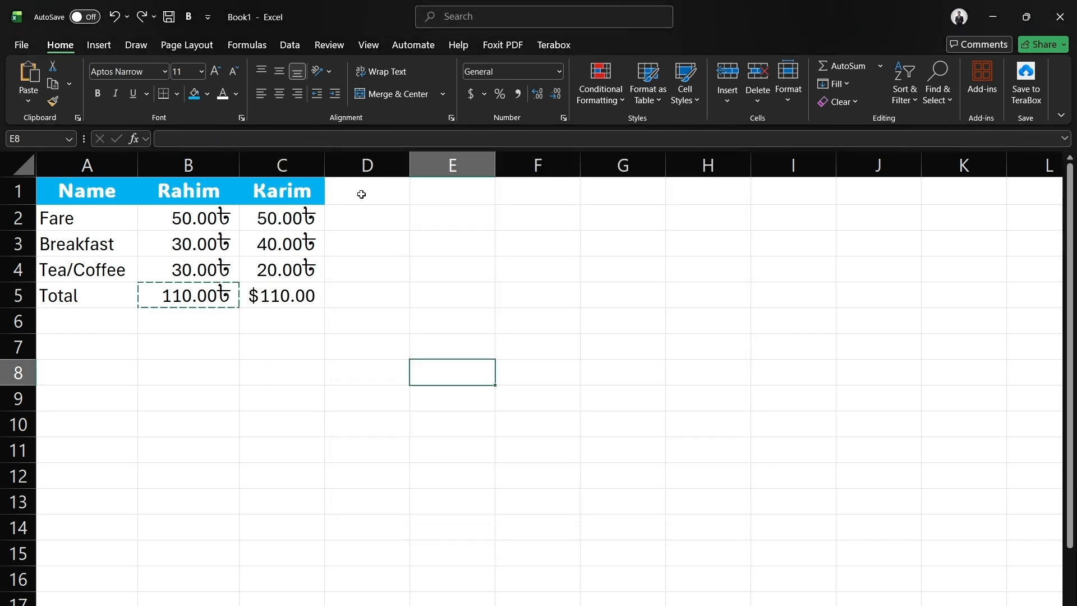
Add the column header Total in D1
{"action": "double_click", "coordinate": [362, 194]}
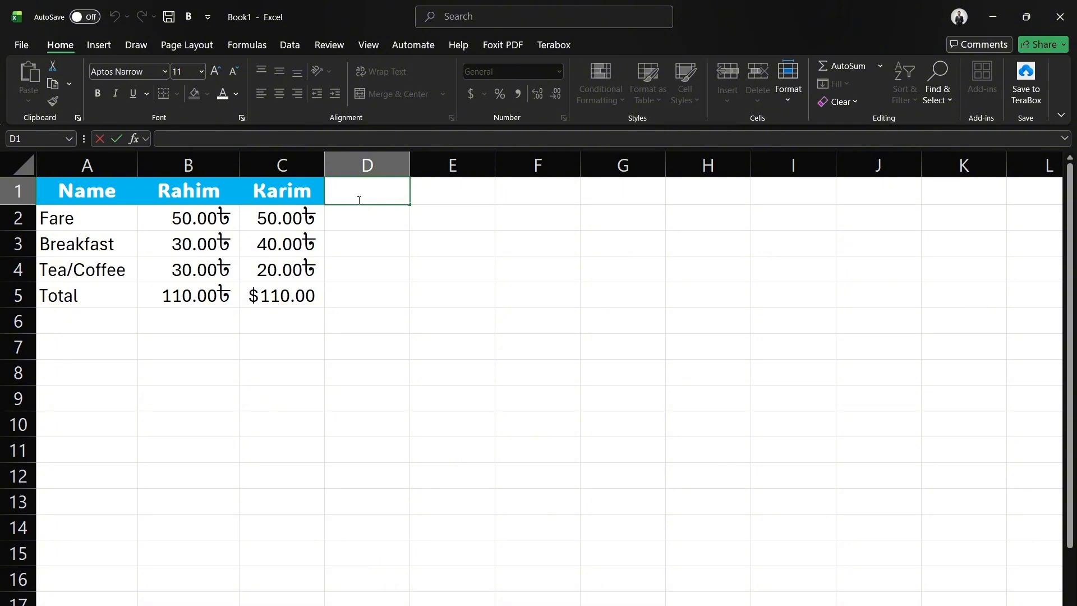
{"action": "type", "text": "Total"}
{"action": "key", "text": "Return"}
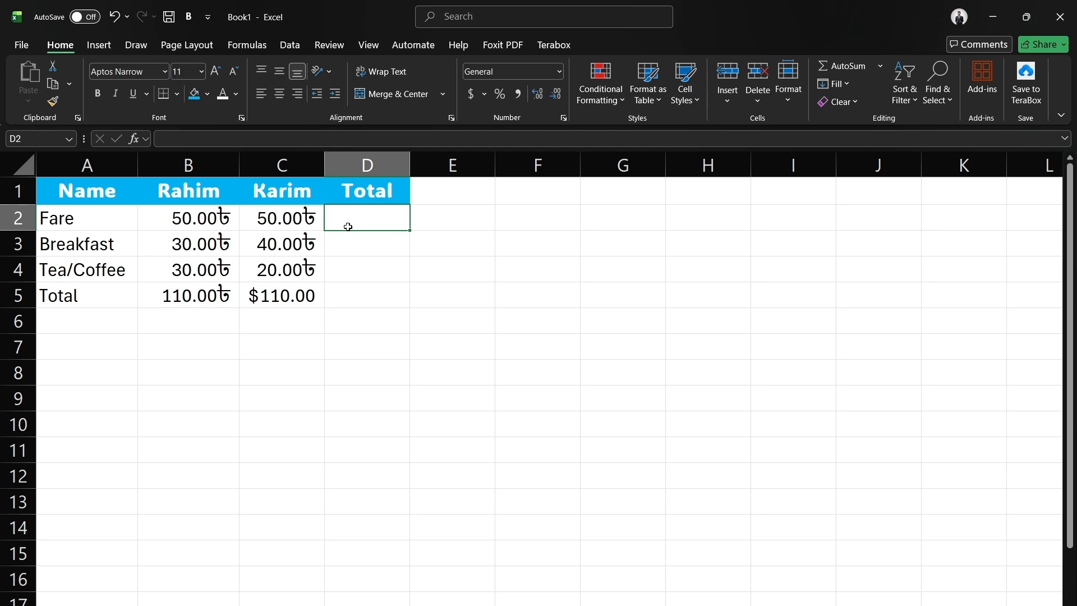
Enter the formula =(B2*C2) in D2 to multiply the two Fare amounts
{"action": "left_click", "coordinate": [199, 219]}
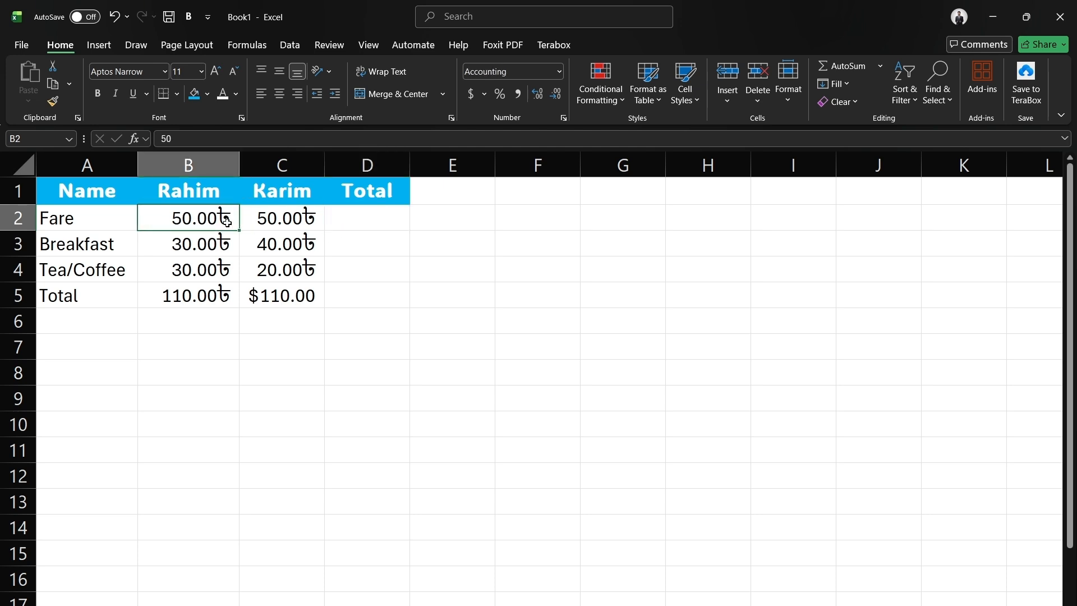
{"action": "double_click", "coordinate": [356, 225]}
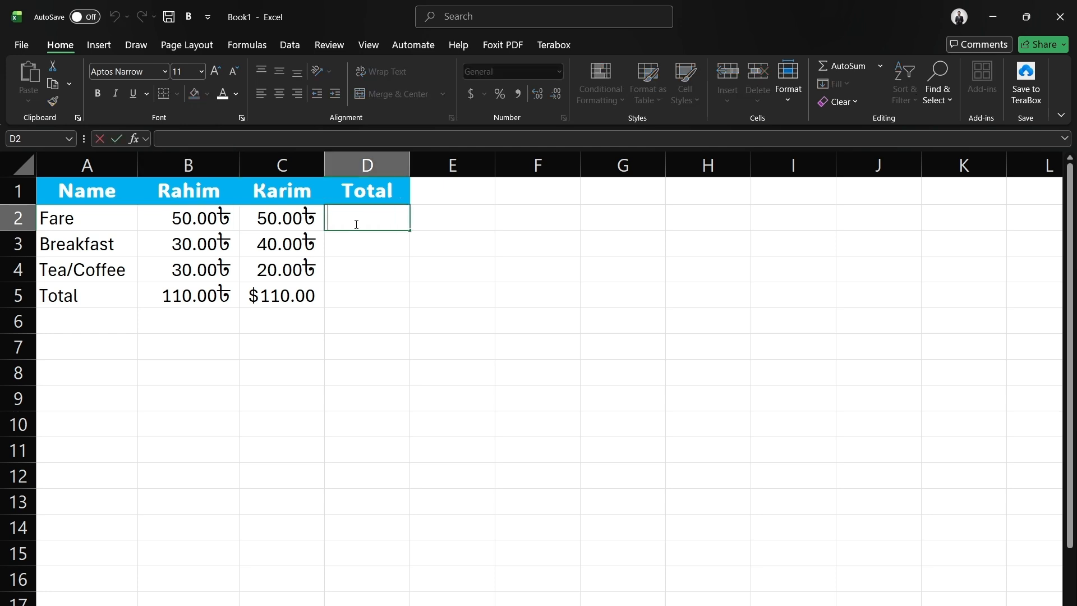
{"action": "type", "text": "=("}
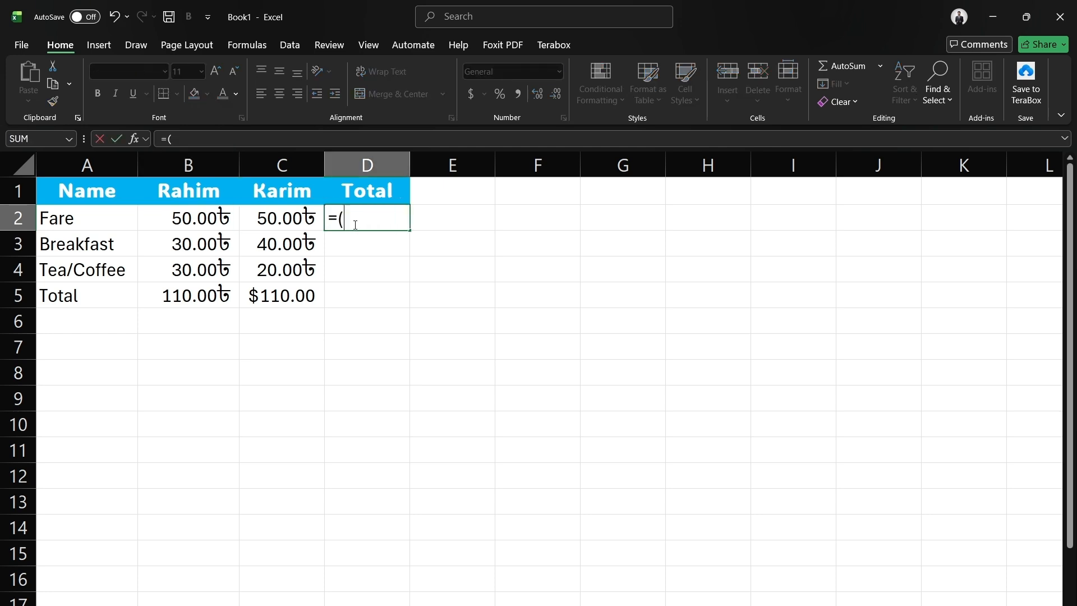
{"action": "left_click", "coordinate": [207, 218]}
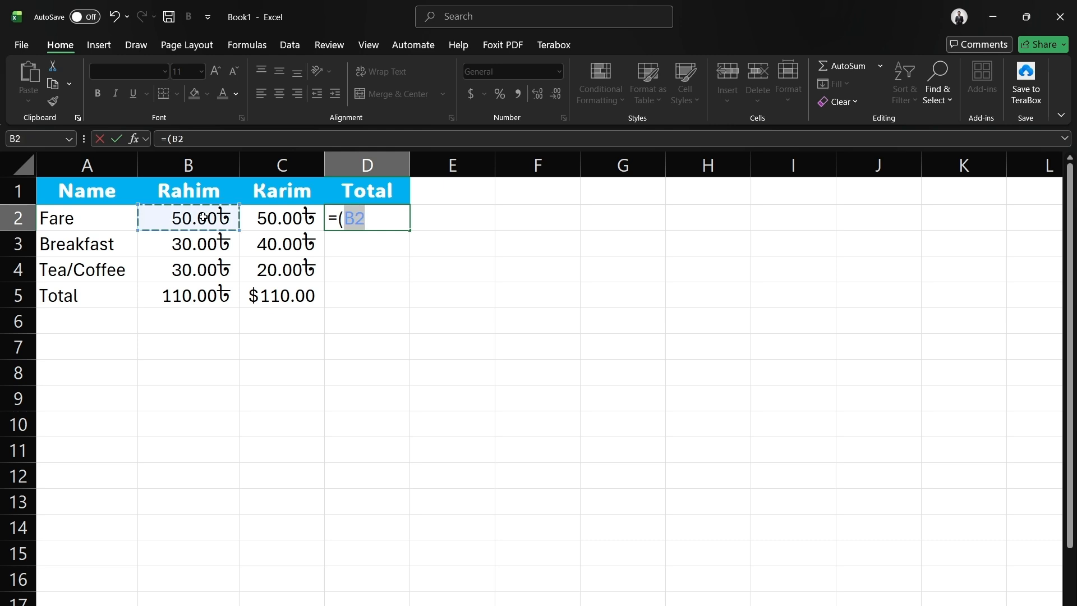
{"action": "type", "text": "*"}
{"action": "left_click", "coordinate": [273, 219]}
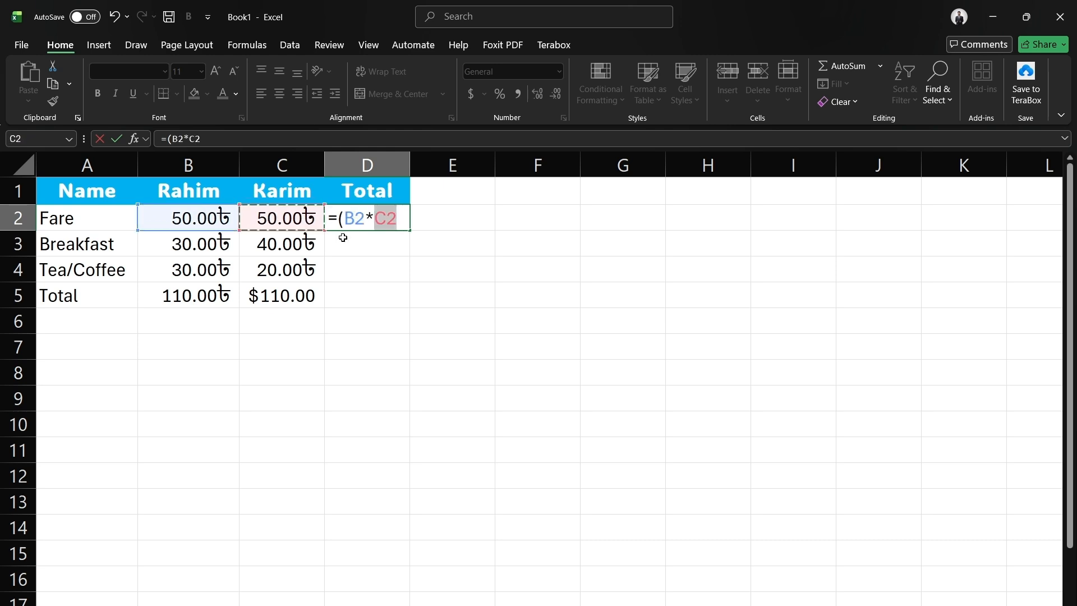
{"action": "type", "text": ")"}
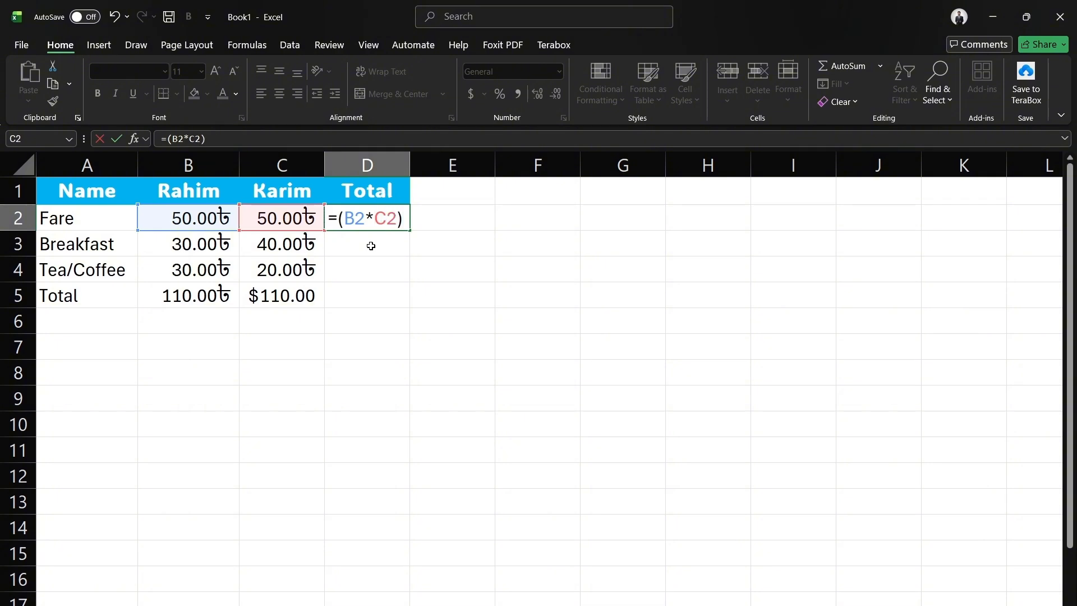
{"action": "key", "text": "Return"}
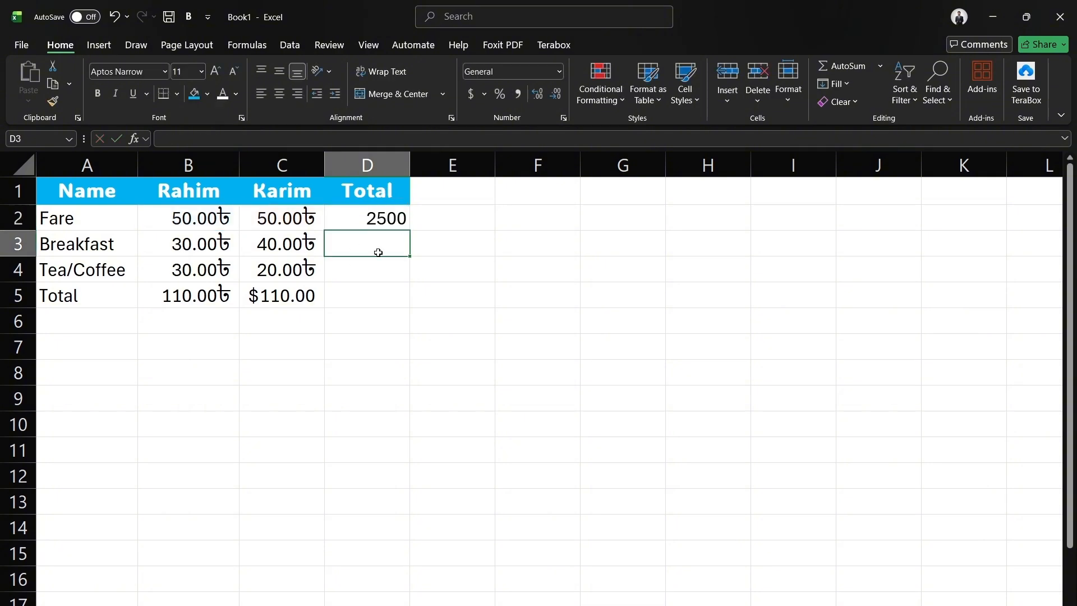
Fill the multiplication formula from D2 down through D5
{"action": "left_click", "coordinate": [405, 212]}
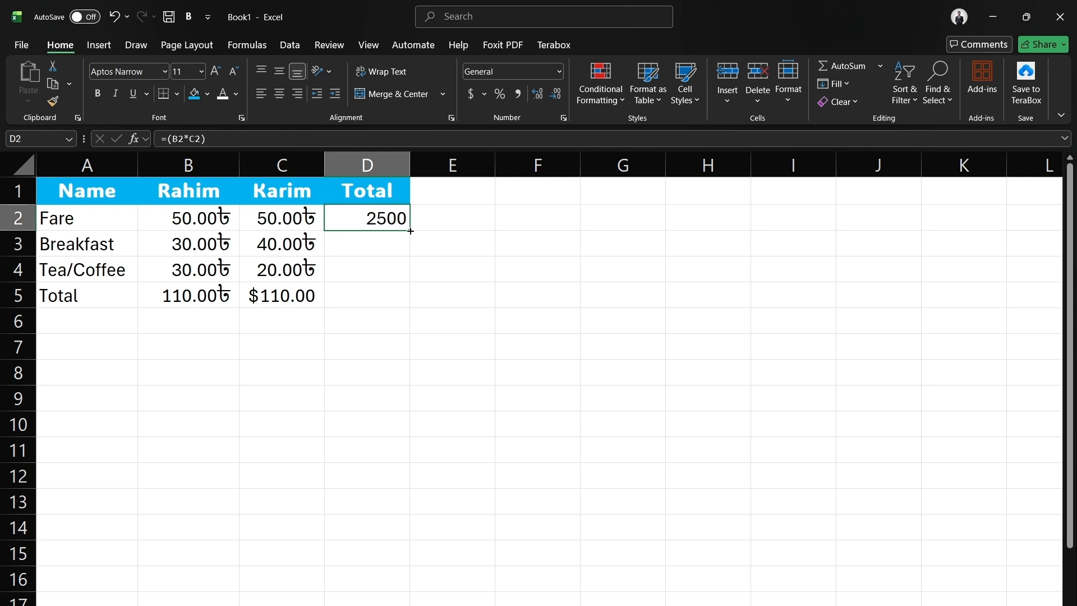
{"action": "left_click_drag", "start_coordinate": [410, 231], "coordinate": [411, 306]}
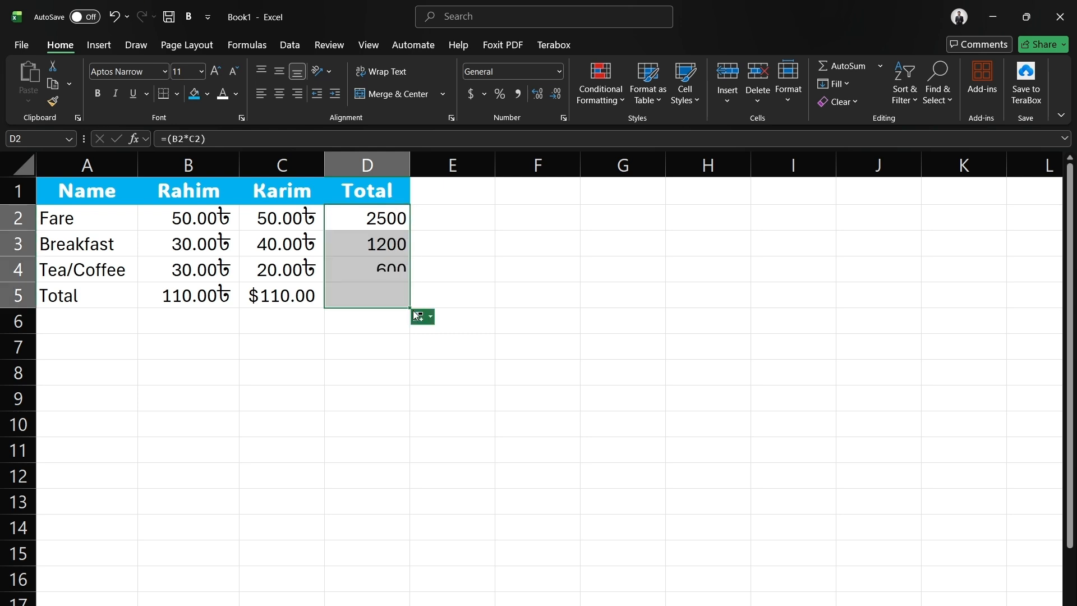
{"action": "left_click", "coordinate": [445, 298]}
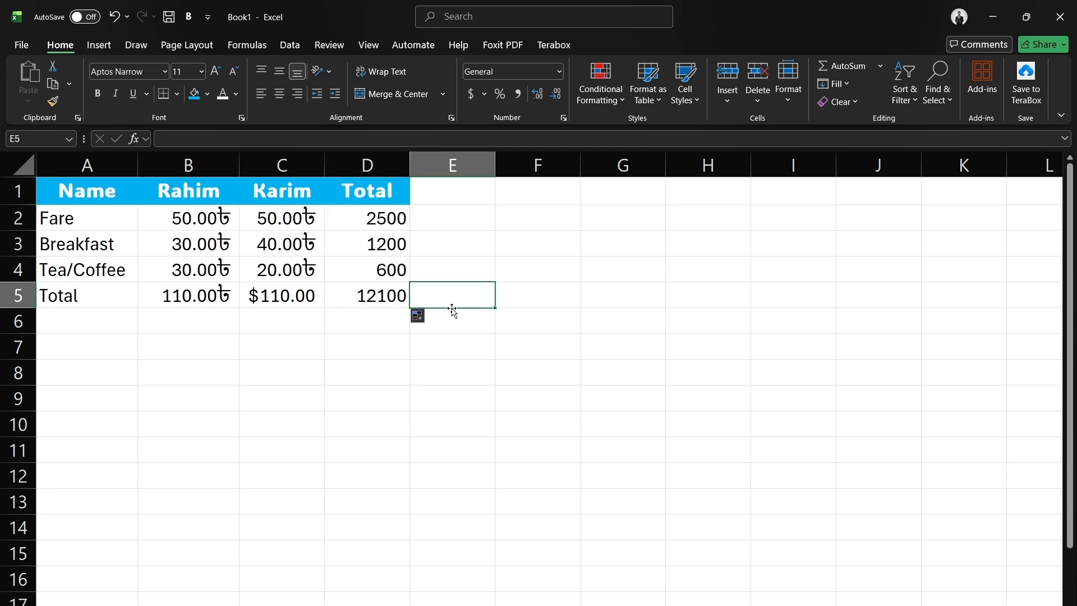
Review the formula stored in total cell B5 and the plain value stored in C4
{"action": "scroll", "coordinate": [460, 331], "scroll_direction": "down", "scroll_amount": 1}
{"action": "scroll", "coordinate": [464, 359], "scroll_direction": "up", "scroll_amount": 1}
{"action": "left_click", "coordinate": [394, 380]}
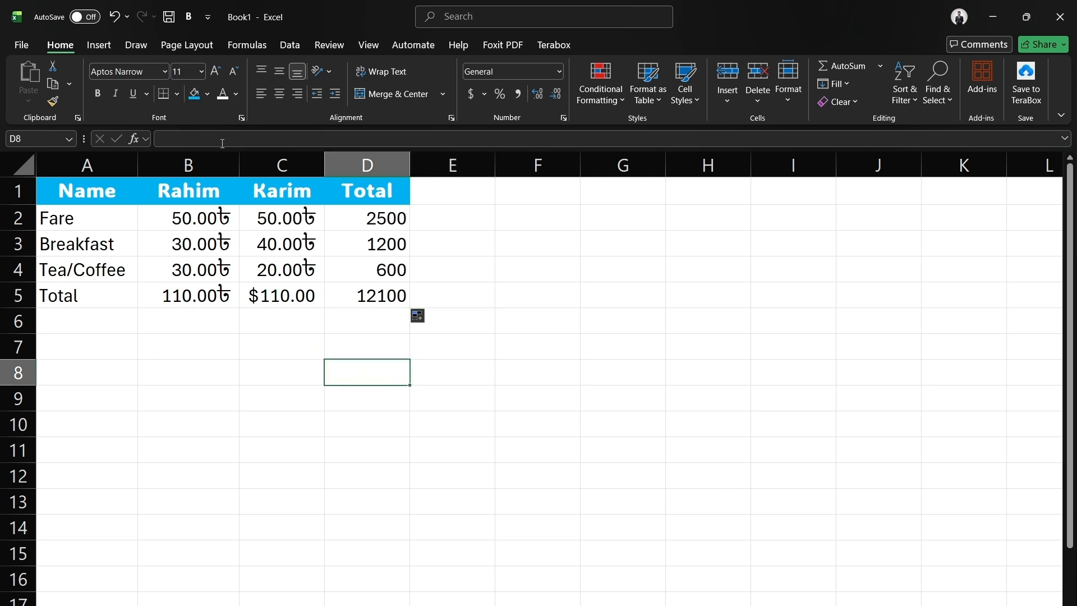
{"action": "left_click", "coordinate": [191, 303]}
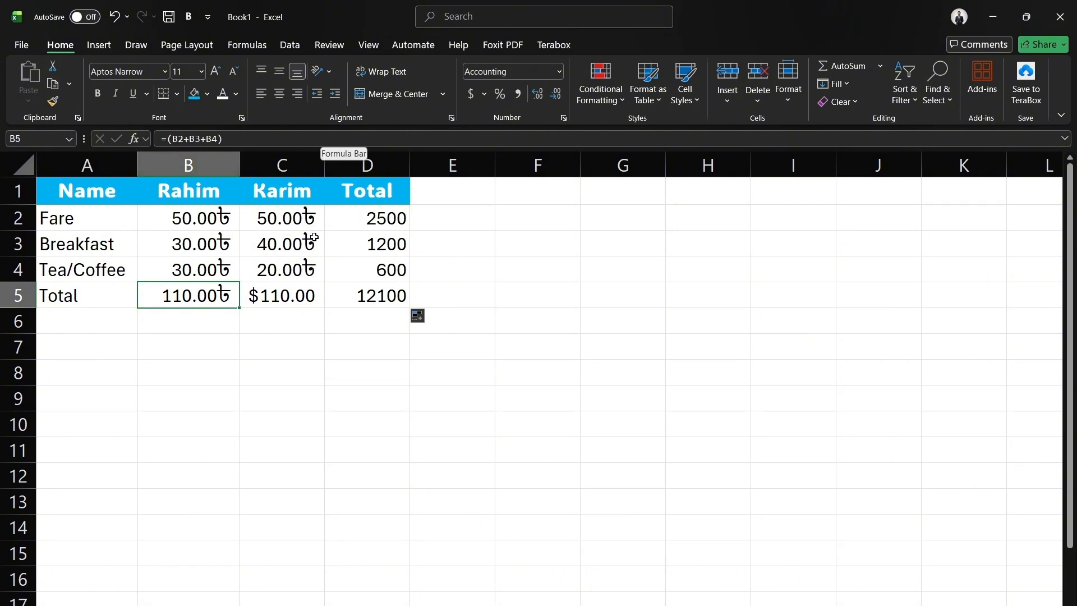
{"action": "left_click", "coordinate": [286, 276]}
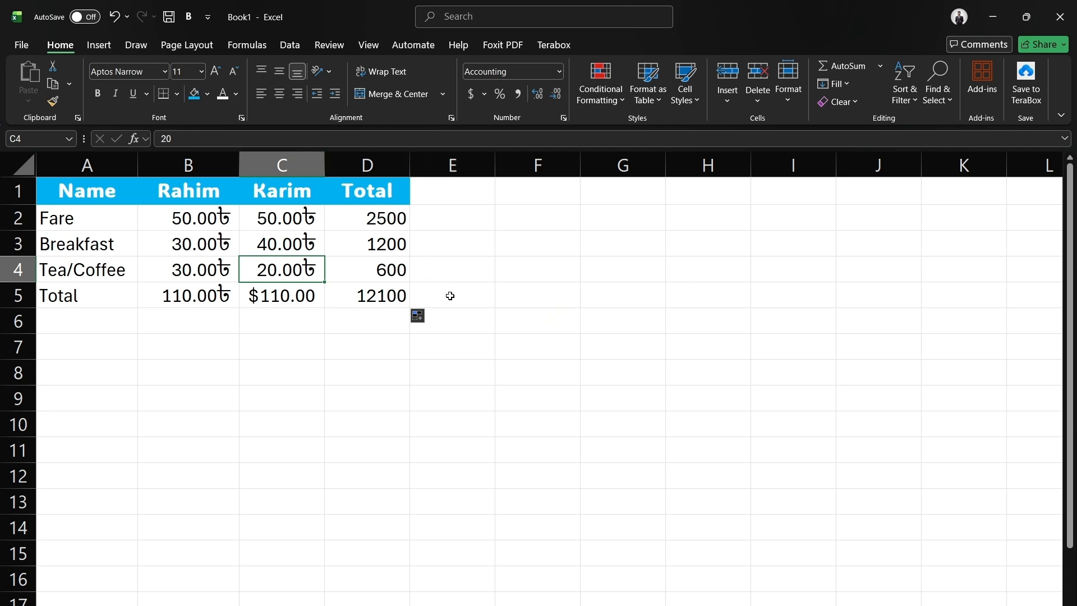
Start a SUM formula in B12 with B2 and B3 as separate arguments
{"action": "double_click", "coordinate": [174, 482]}
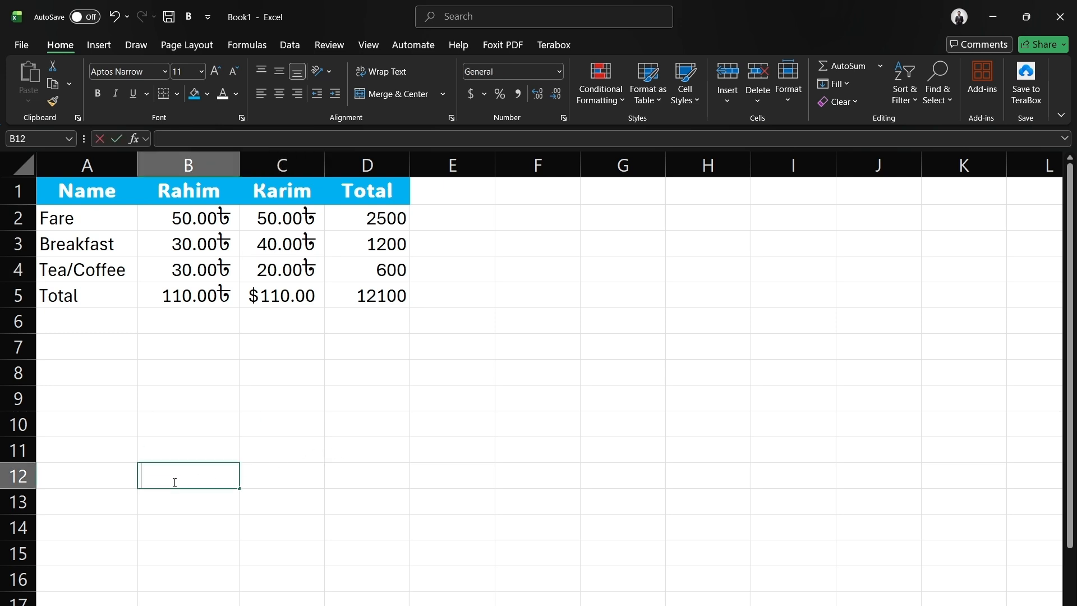
{"action": "type", "text": "="}
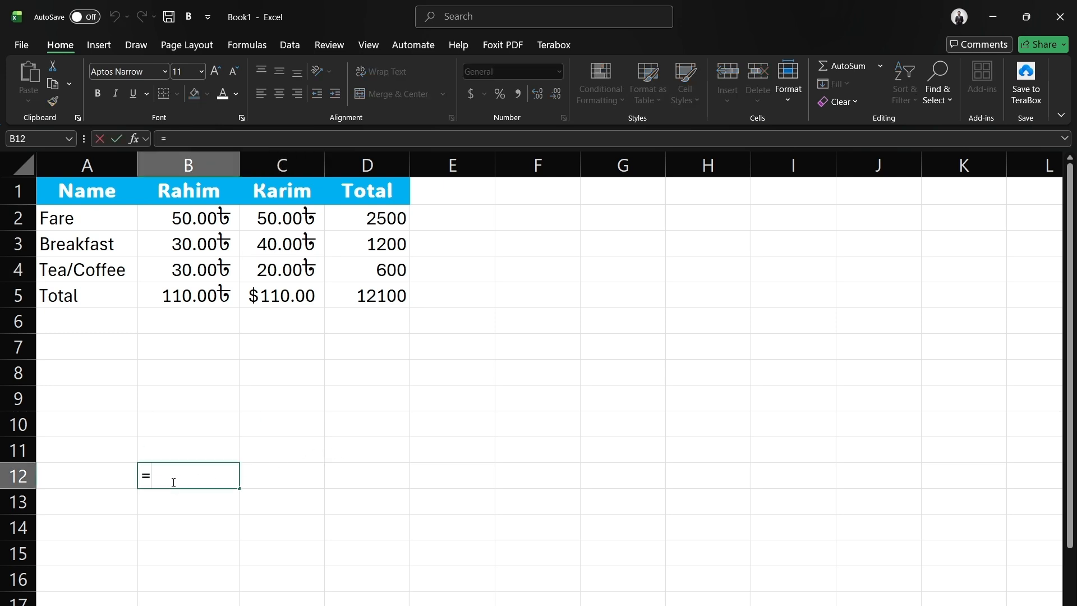
{"action": "type", "text": "su"}
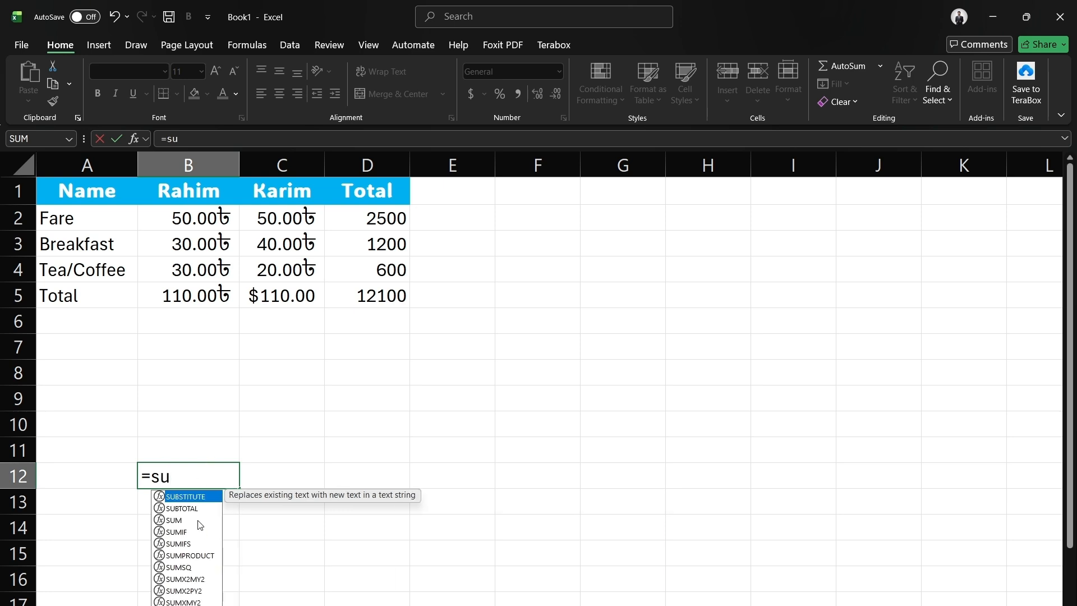
{"action": "type", "text": "m()"}
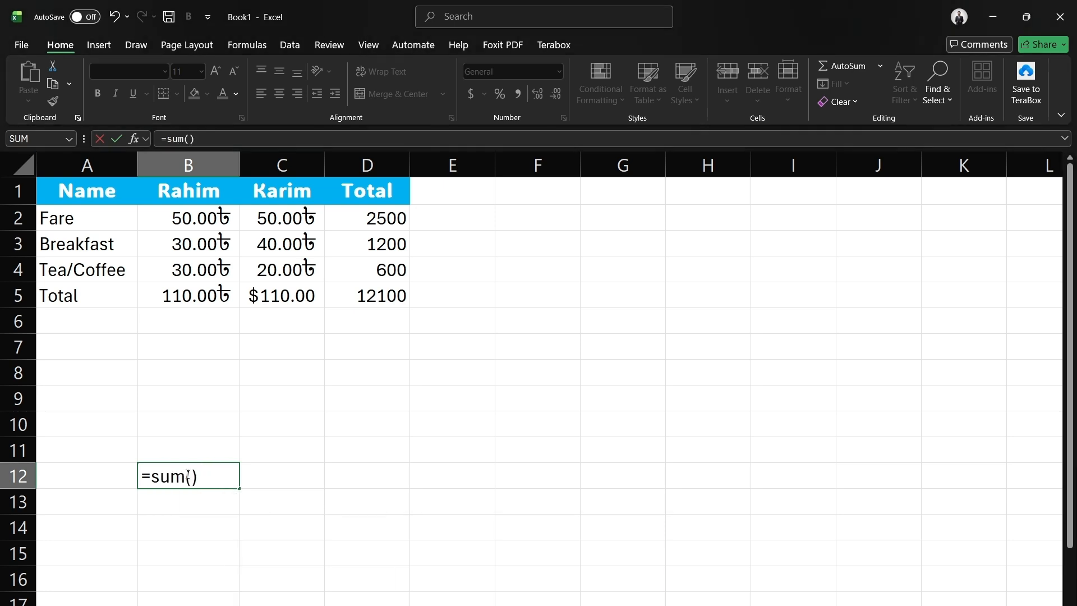
{"action": "left_click", "coordinate": [188, 475]}
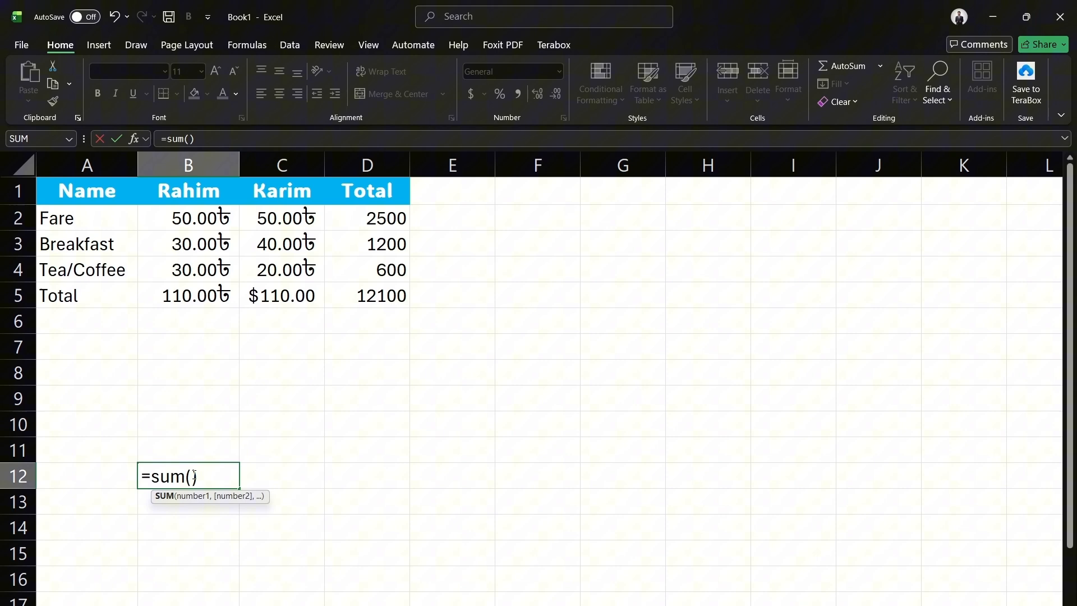
{"action": "left_click", "coordinate": [179, 218]}
{"action": "type", "text": ","}
{"action": "left_click", "coordinate": [199, 231]}
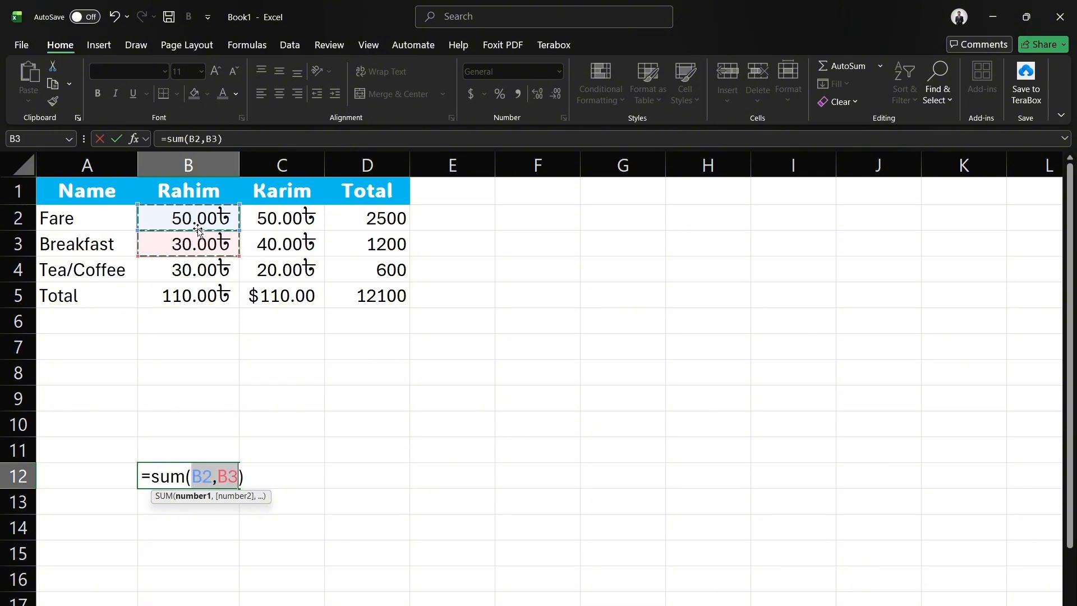
Replace the SUM arguments in B12 with the range B2:B11 and commit the formula
{"action": "left_click", "coordinate": [199, 224]}
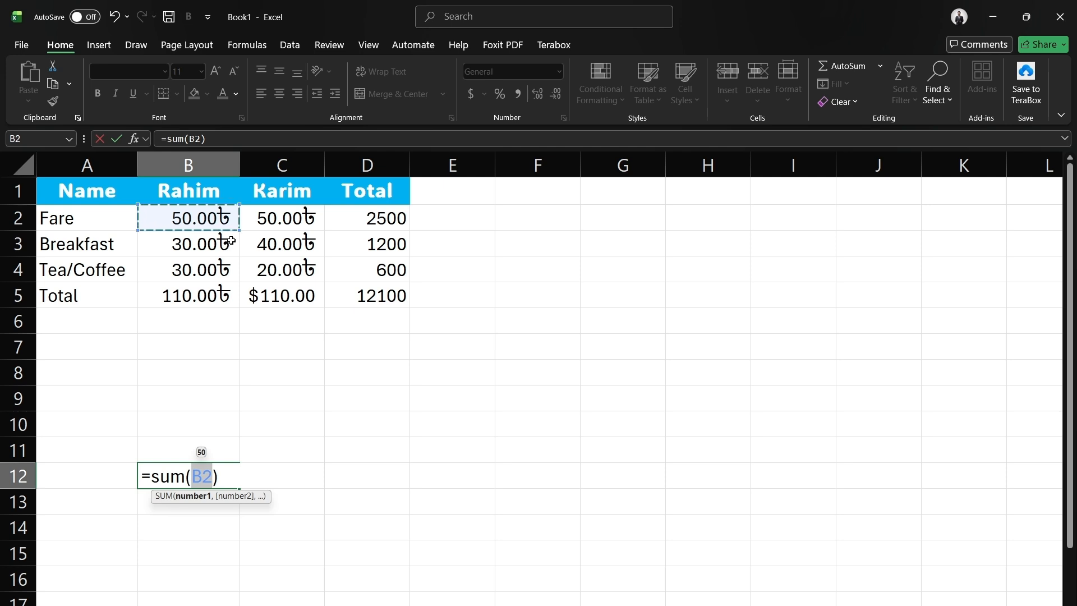
{"action": "key", "text": "Right"}
{"action": "key", "text": "Left"}
{"action": "type", "text": ":"}
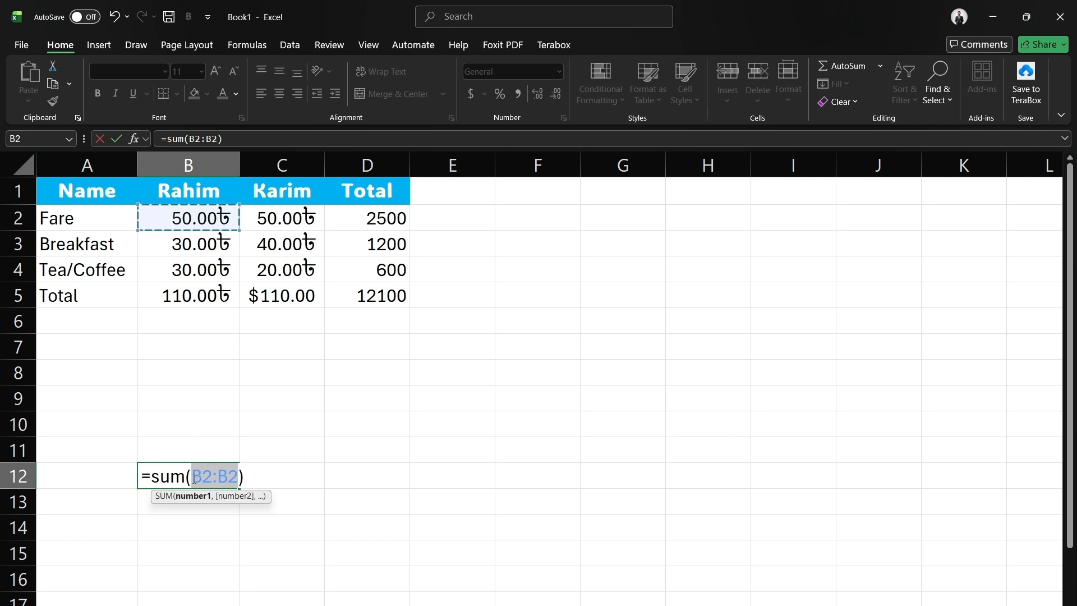
{"action": "left_click", "coordinate": [188, 452]}
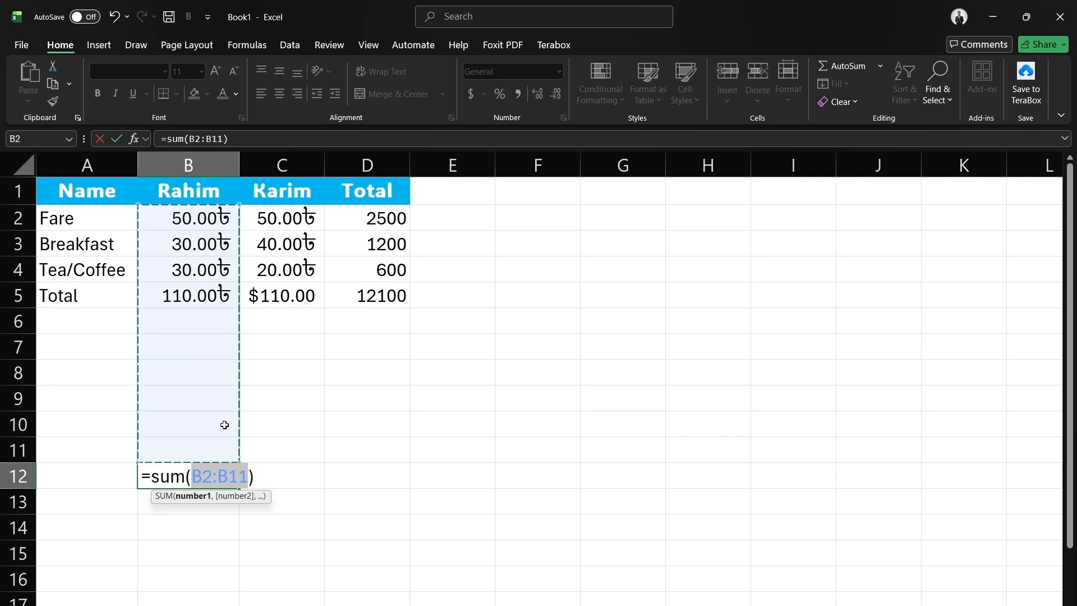
{"action": "key", "text": "Return"}
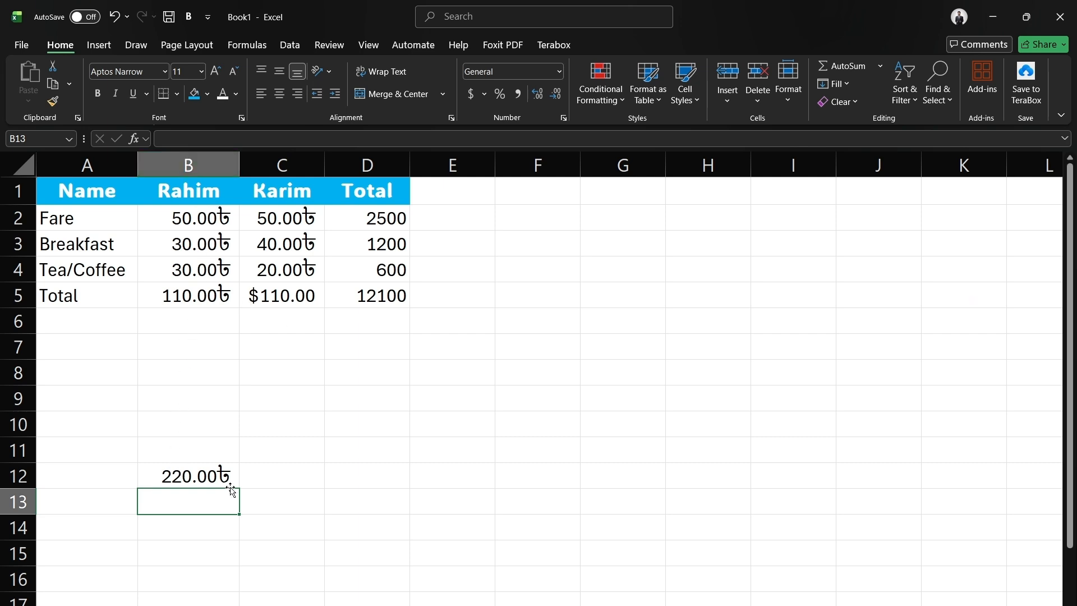
Enter 50 in B9, 70 in B7 and 12 in B8, and check the SUM formula in B12
{"action": "left_click", "coordinate": [162, 396]}
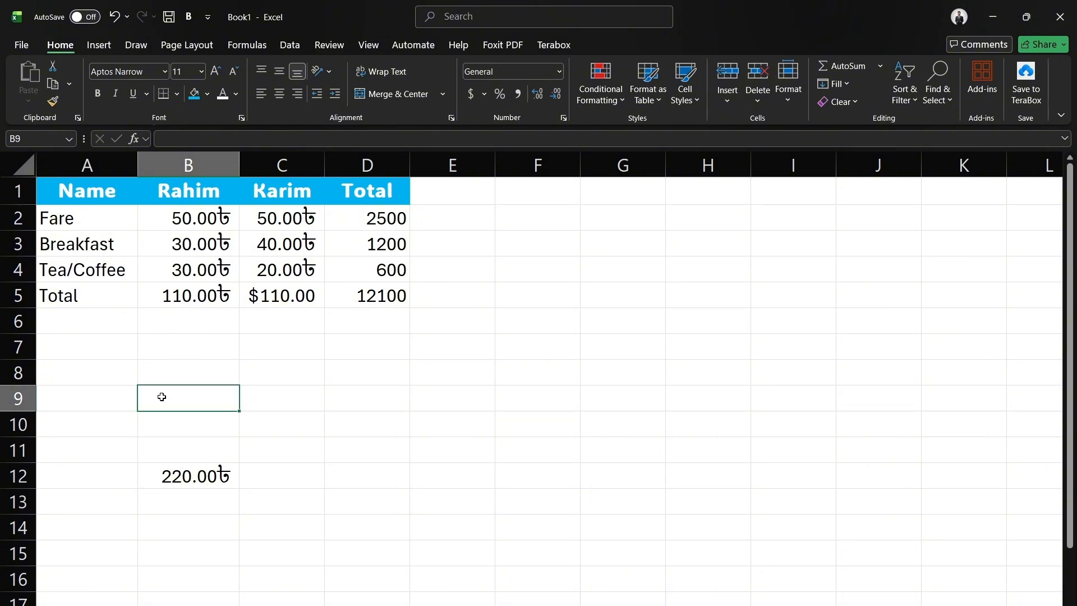
{"action": "type", "text": "50"}
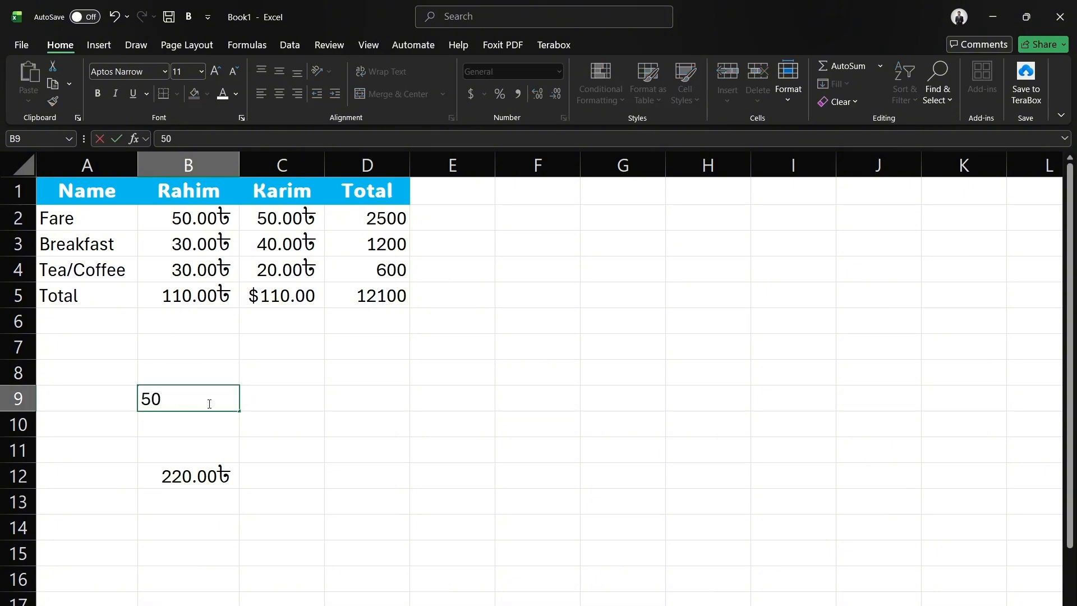
{"action": "left_click", "coordinate": [256, 402]}
{"action": "left_click", "coordinate": [181, 352]}
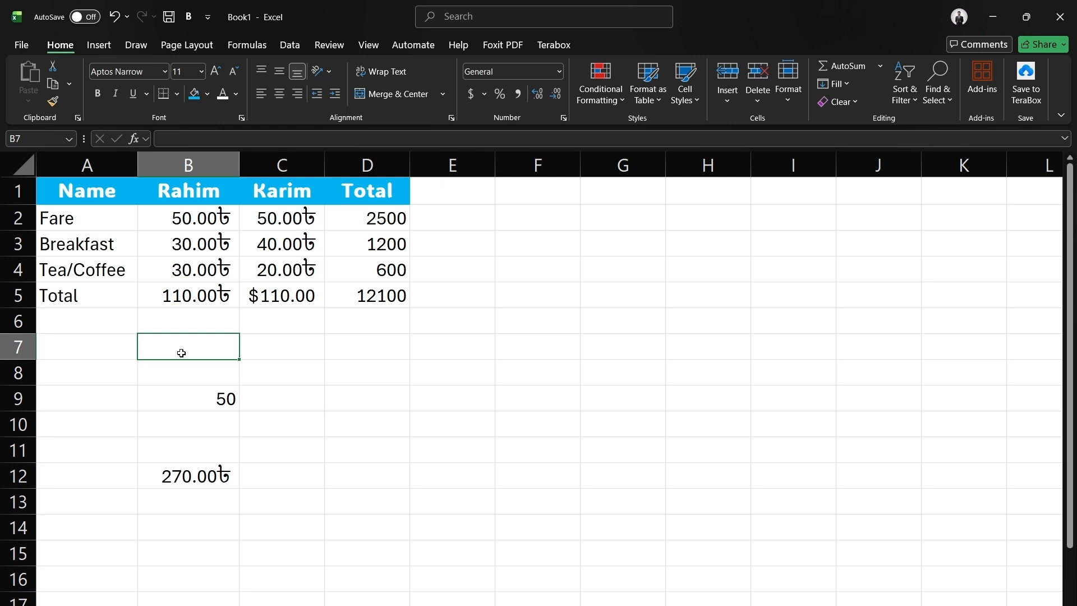
{"action": "type", "text": "70"}
{"action": "left_click", "coordinate": [274, 365]}
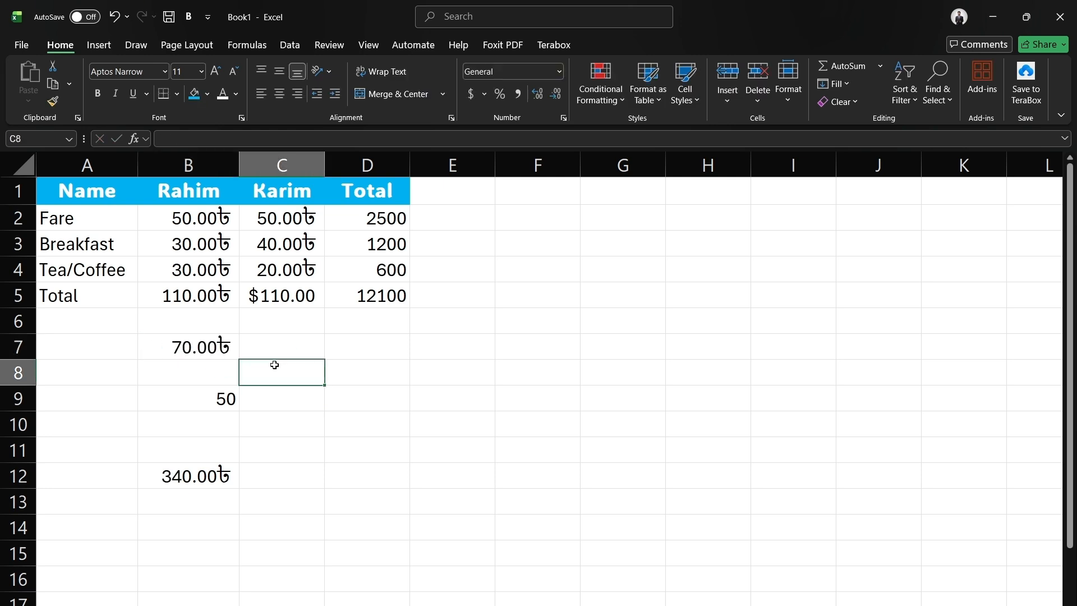
{"action": "left_click", "coordinate": [191, 375]}
{"action": "type", "text": "12"}
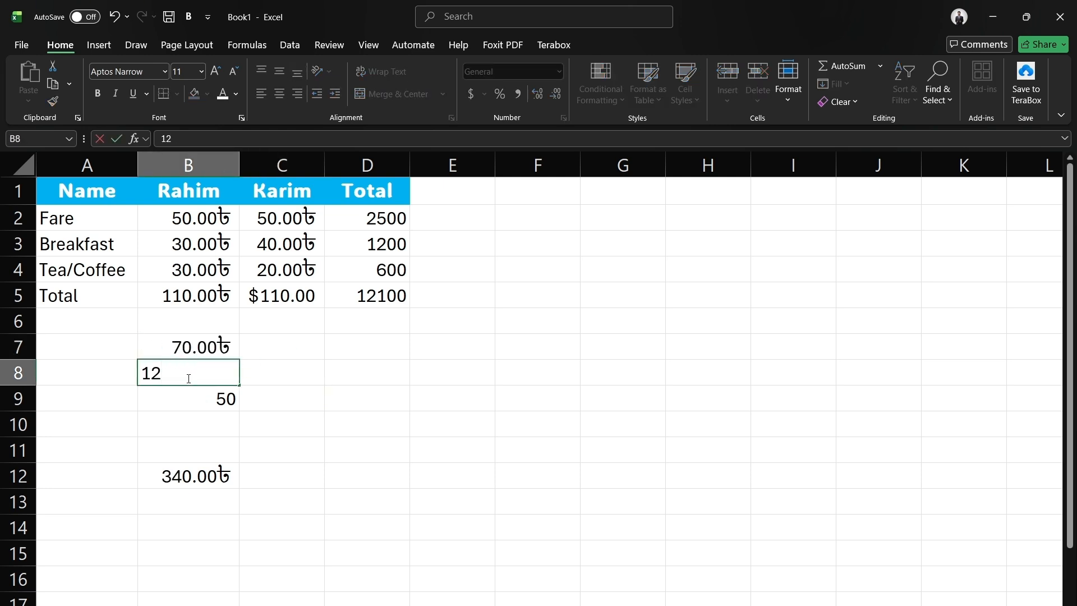
{"action": "left_click", "coordinate": [310, 388]}
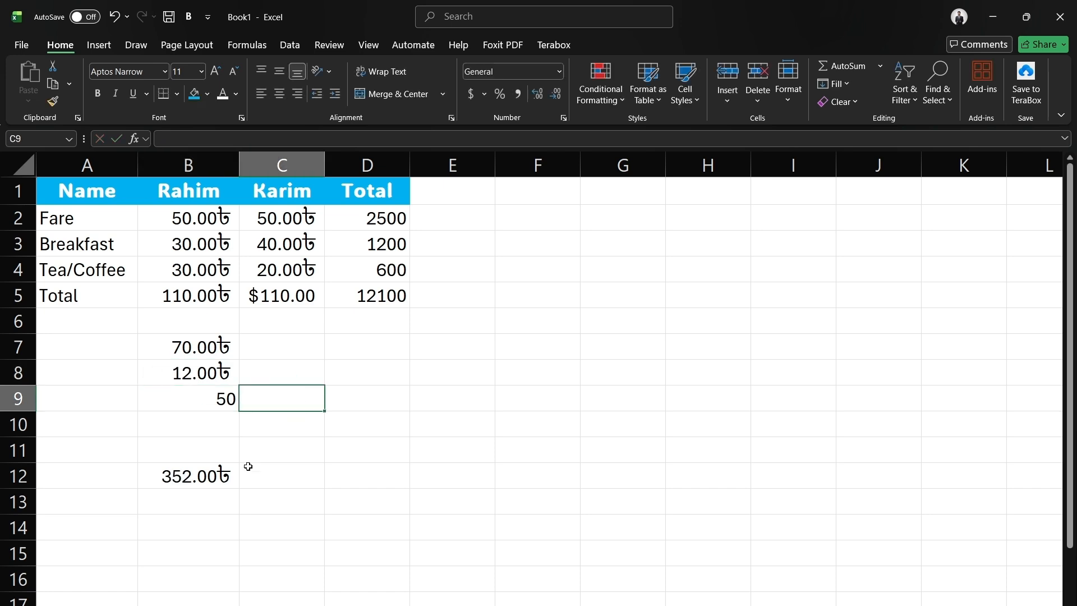
{"action": "left_click", "coordinate": [203, 477]}
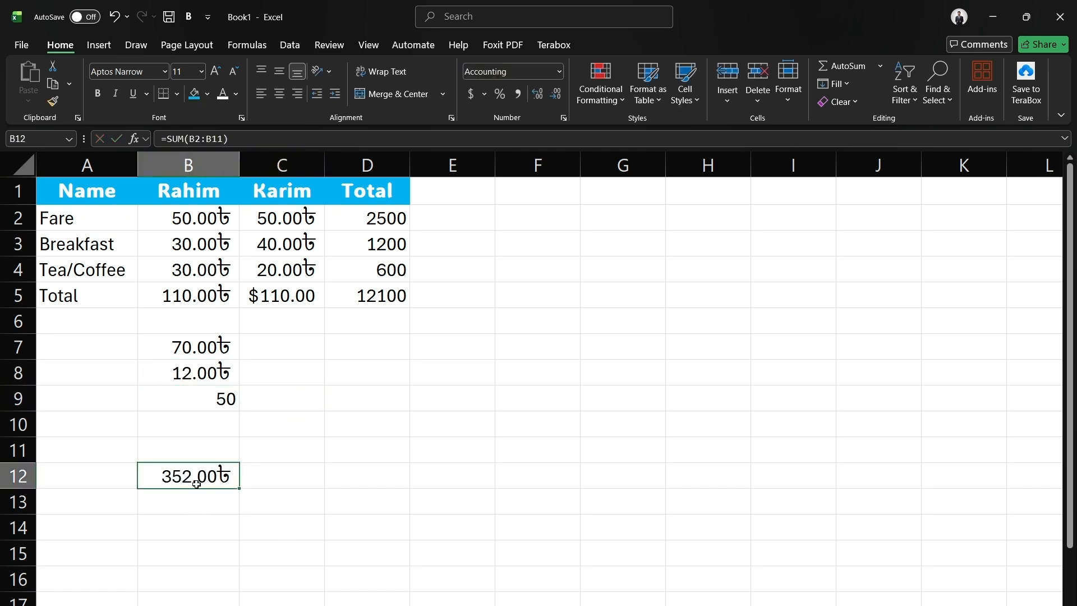
{"action": "left_click", "coordinate": [195, 601]}
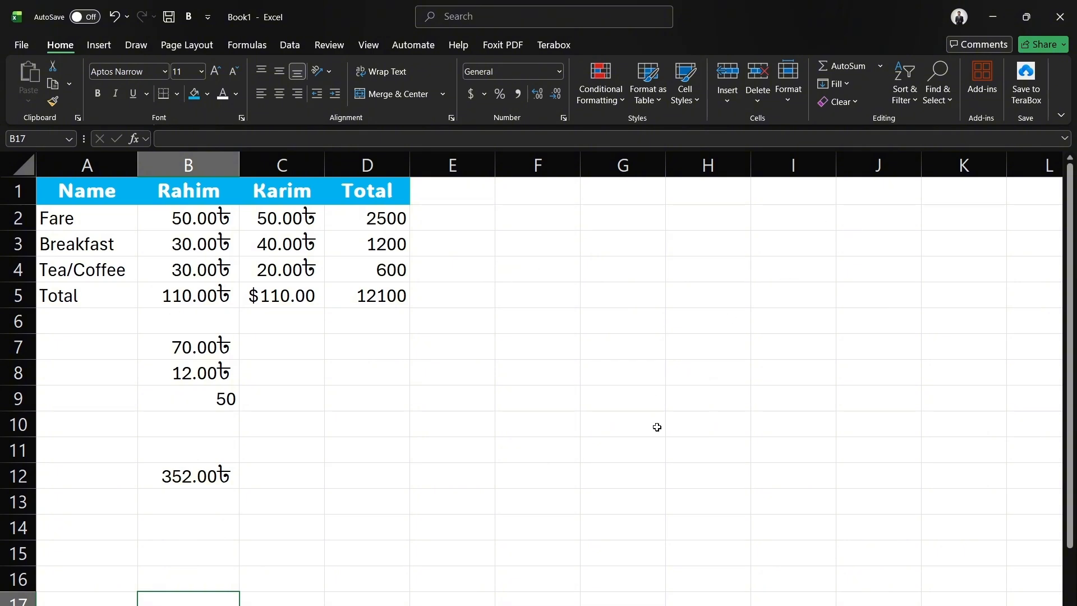
{"action": "left_click", "coordinate": [92, 600]}
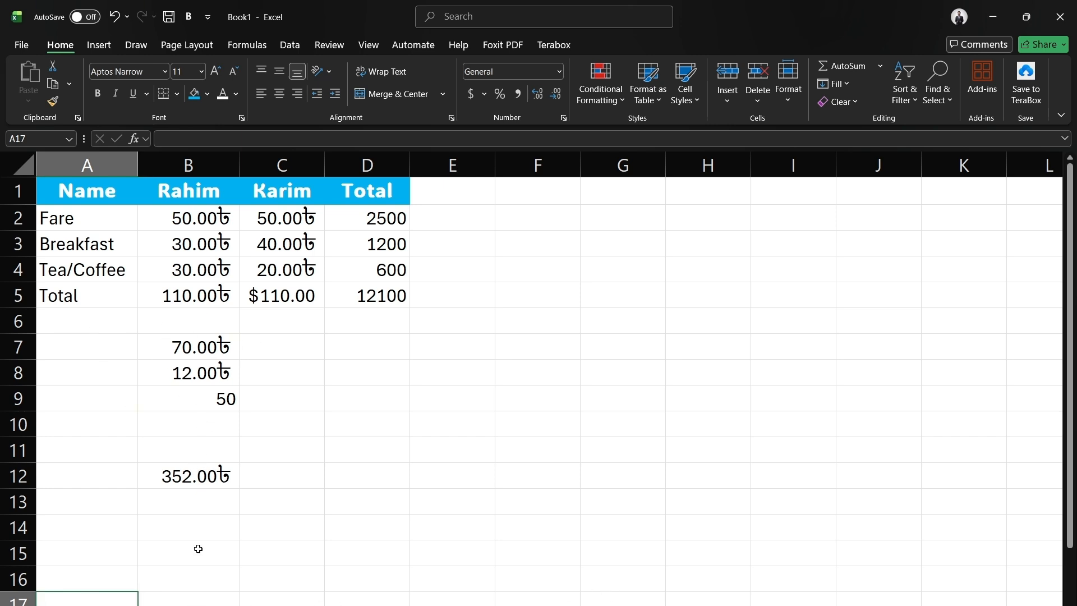
{"action": "left_click", "coordinate": [185, 574]}
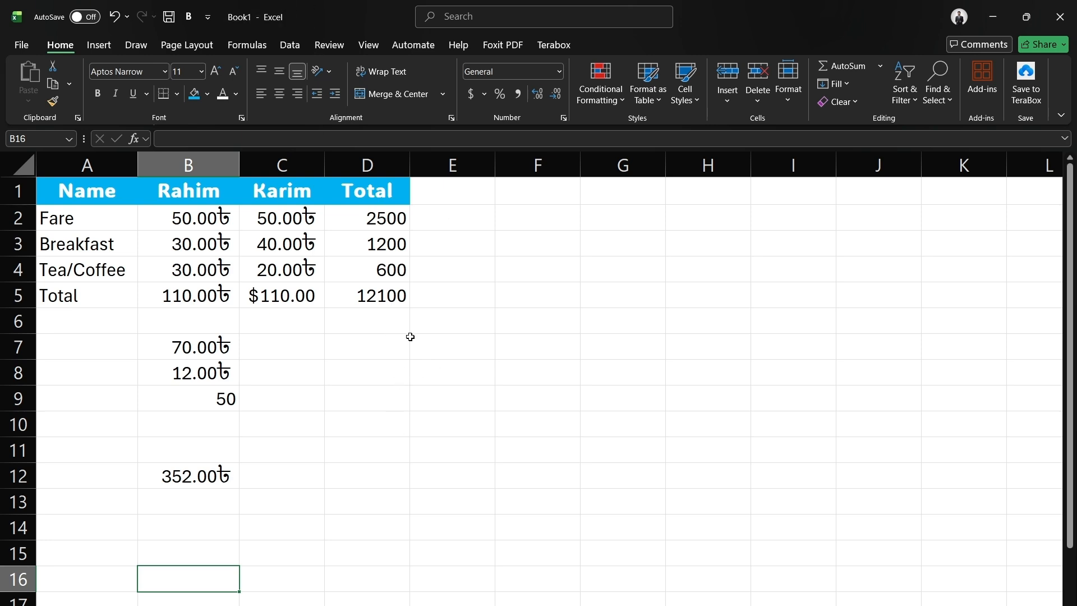
{"action": "scroll", "coordinate": [482, 355], "scroll_direction": "down", "scroll_amount": 10}
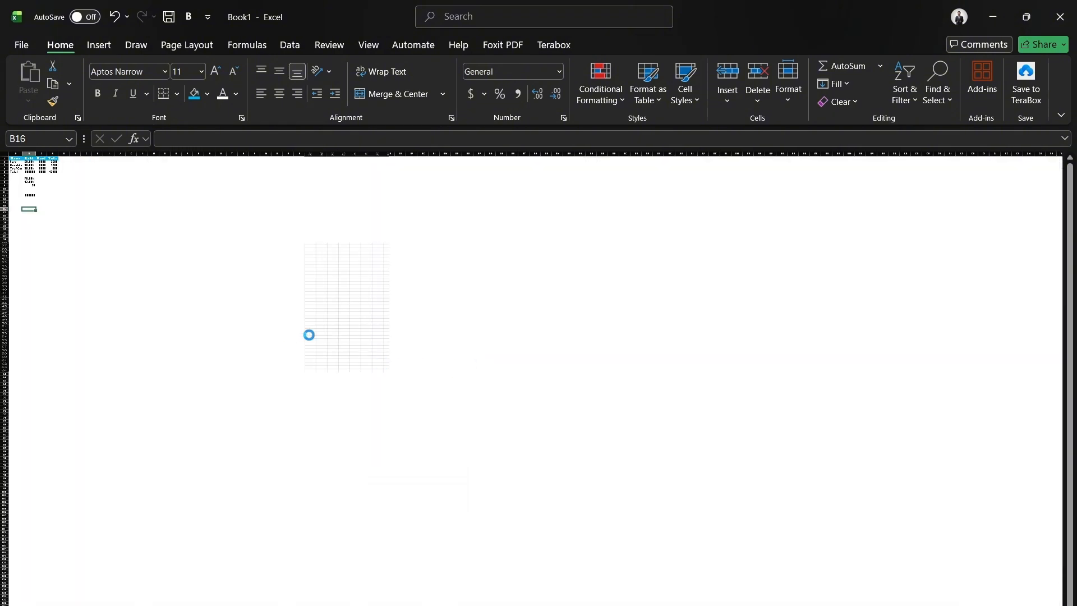
{"action": "scroll", "coordinate": [334, 289], "scroll_direction": "up", "scroll_amount": 10}
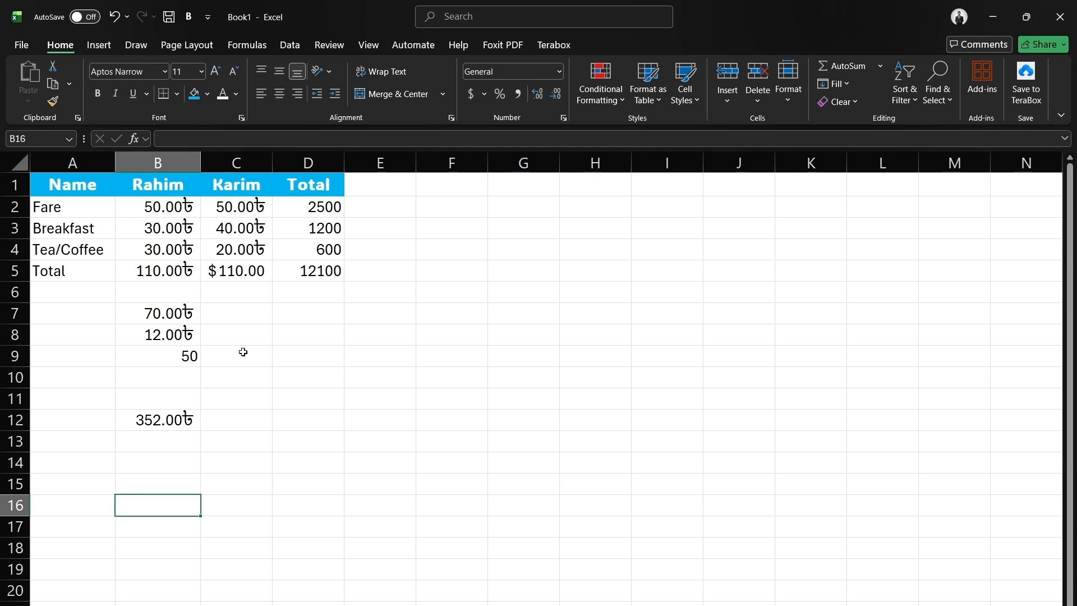
Highlight column C, row 2 and row 4 in turn to tell columns and rows apart
{"action": "left_click", "coordinate": [227, 164]}
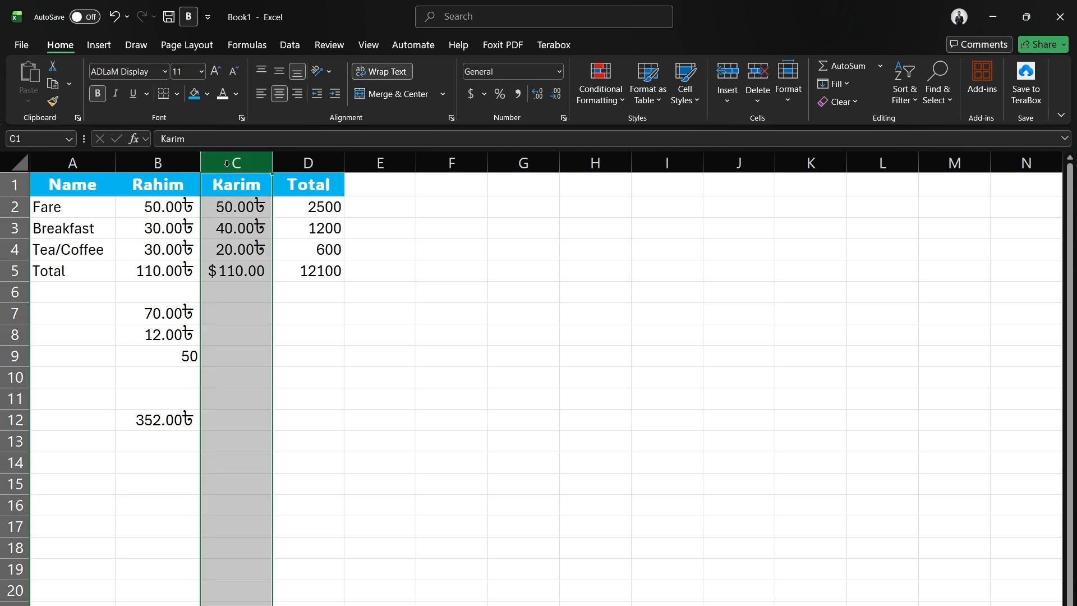
{"action": "left_click", "coordinate": [12, 213]}
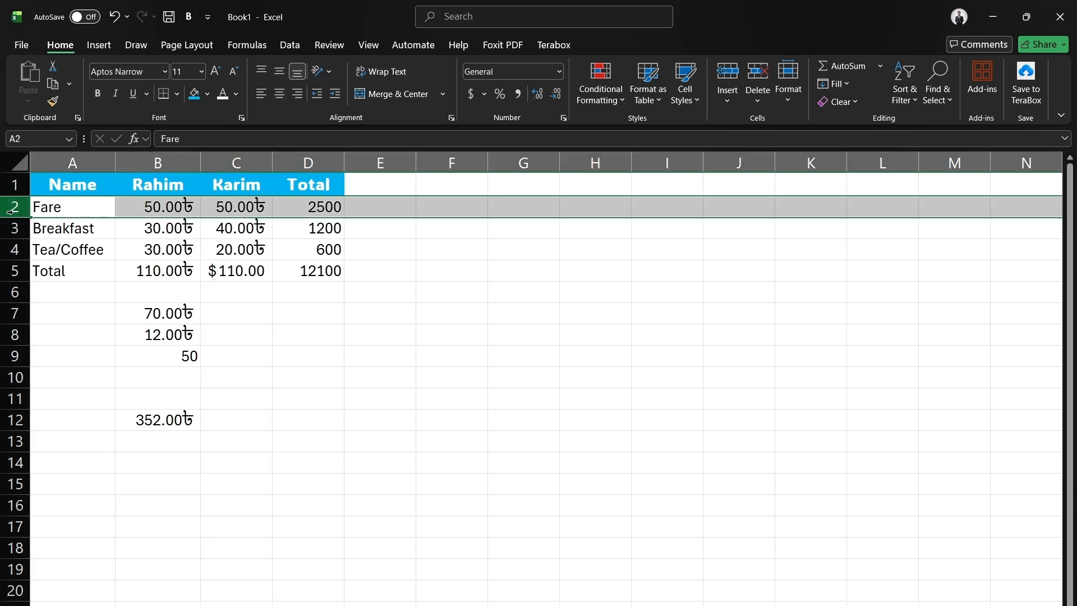
{"action": "left_click", "coordinate": [15, 247]}
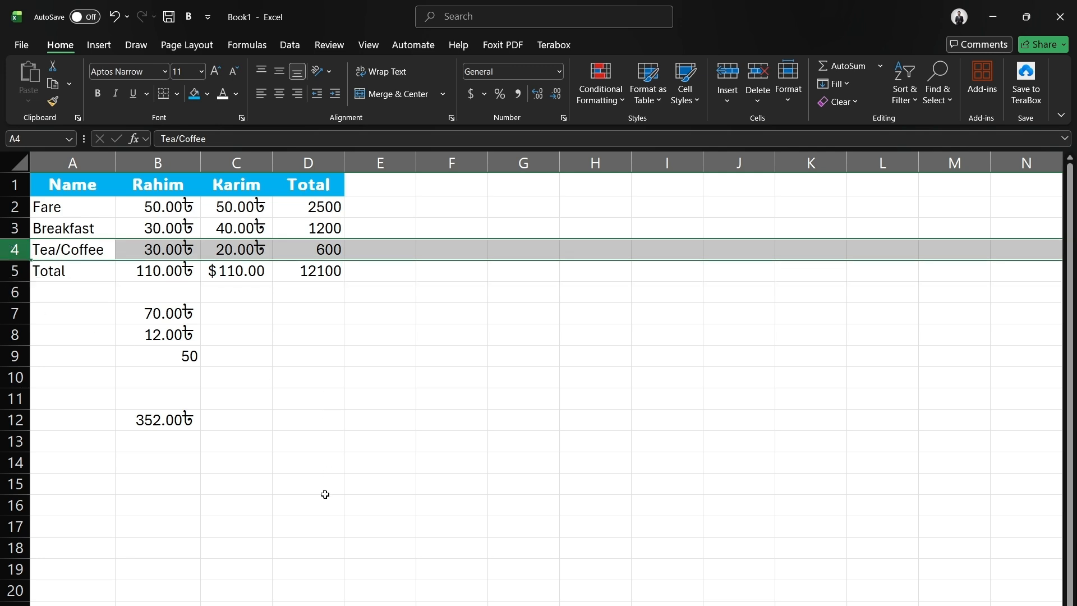
{"action": "left_click", "coordinate": [336, 375]}
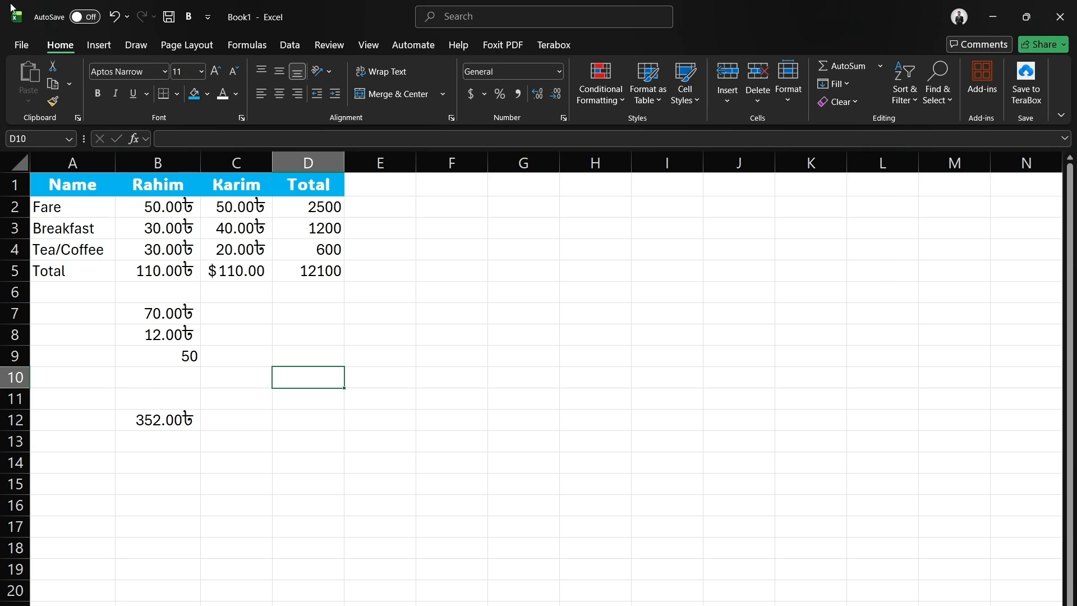
Open the Save As options for the workbook and review the available file formats
{"action": "left_click", "coordinate": [22, 45]}
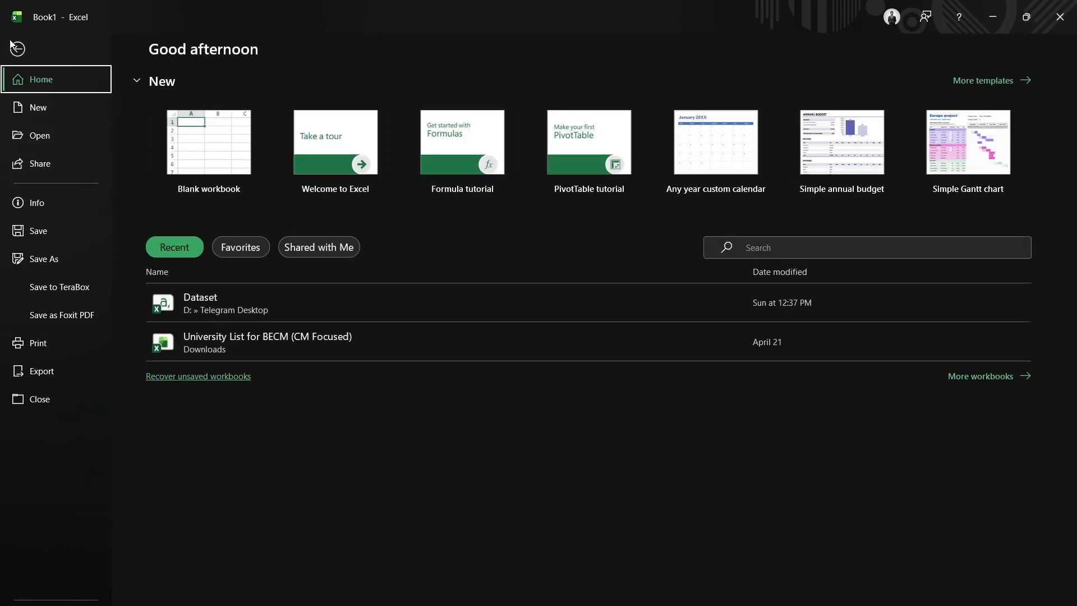
{"action": "left_click", "coordinate": [59, 253]}
{"action": "left_click", "coordinate": [435, 107]}
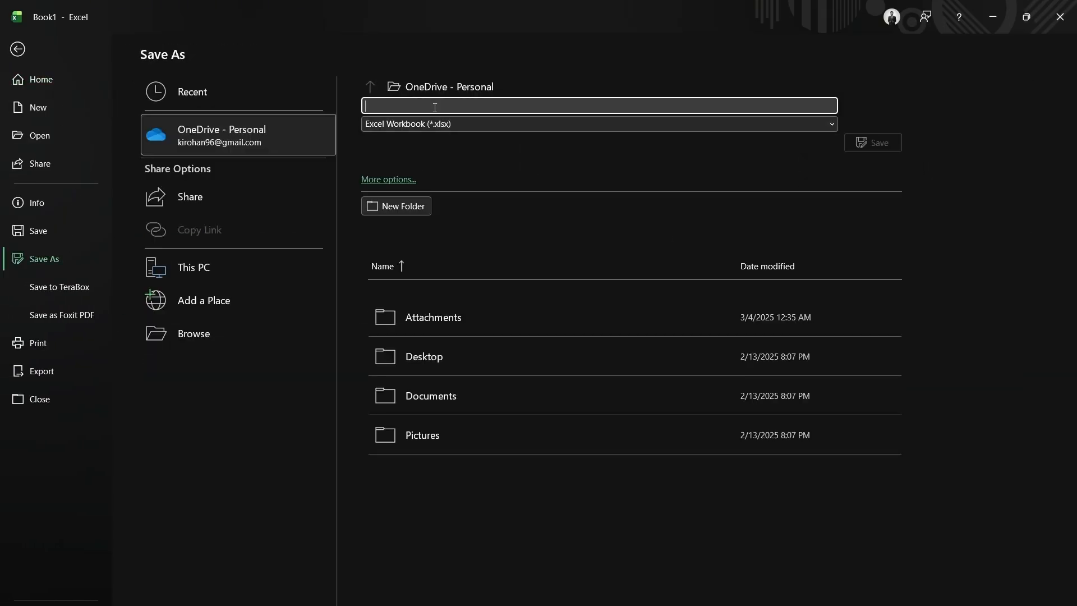
{"action": "left_click", "coordinate": [479, 125]}
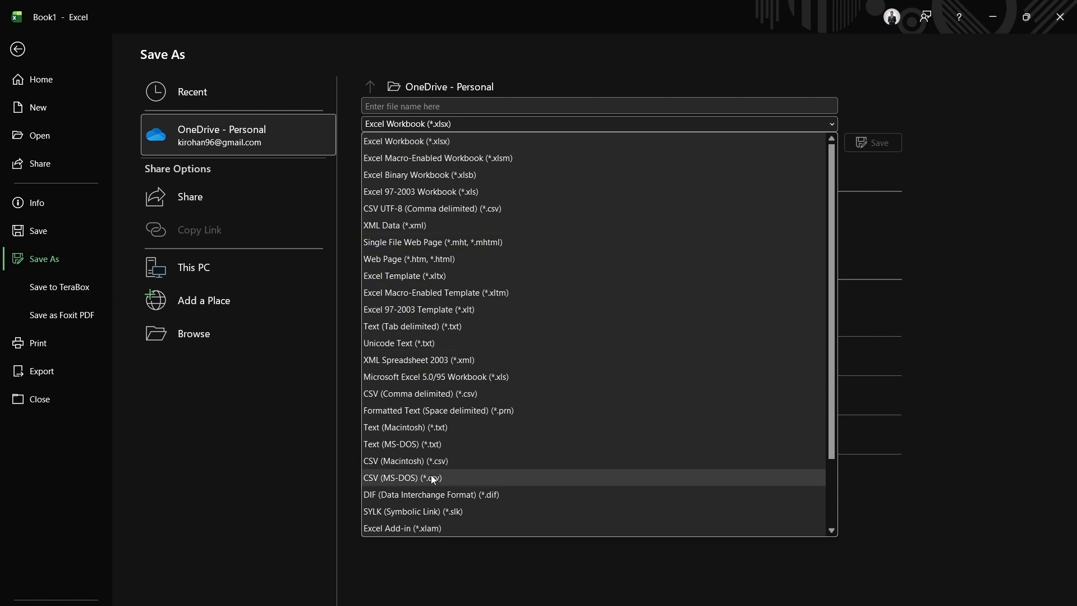
{"action": "scroll", "coordinate": [430, 471], "scroll_direction": "down", "scroll_amount": 2}
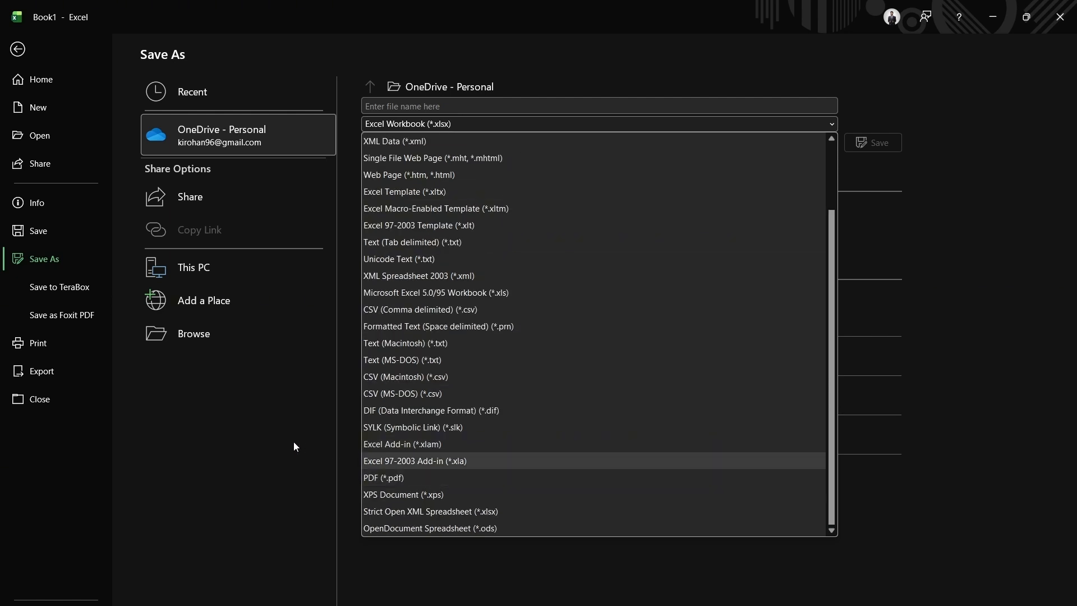
{"action": "key", "text": "Escape"}
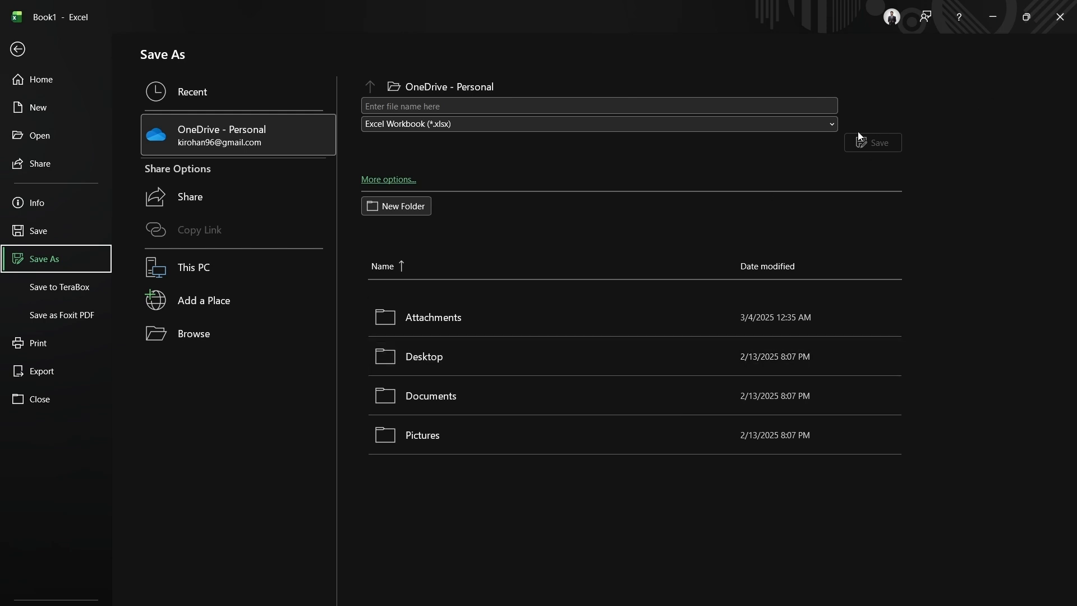